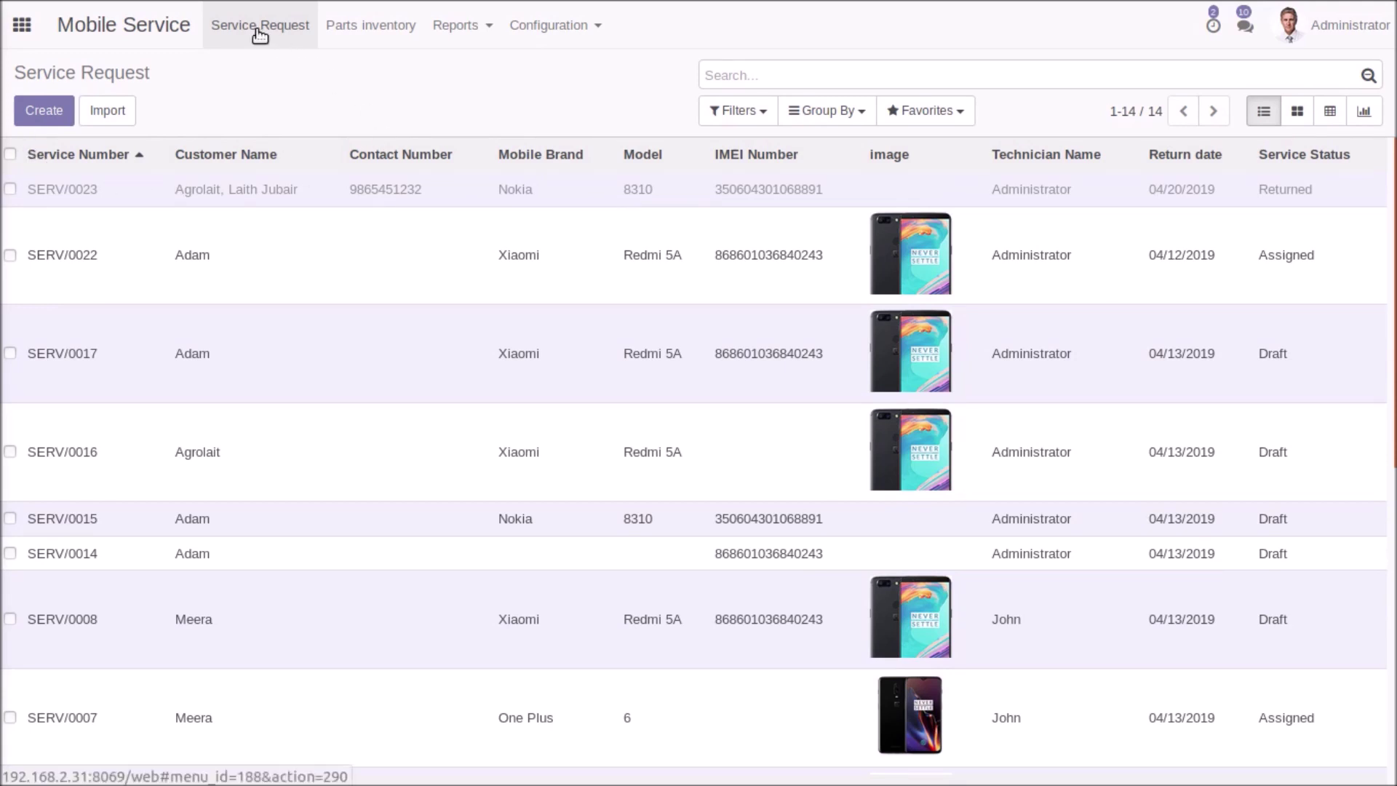
pyautogui.click(472, 37)
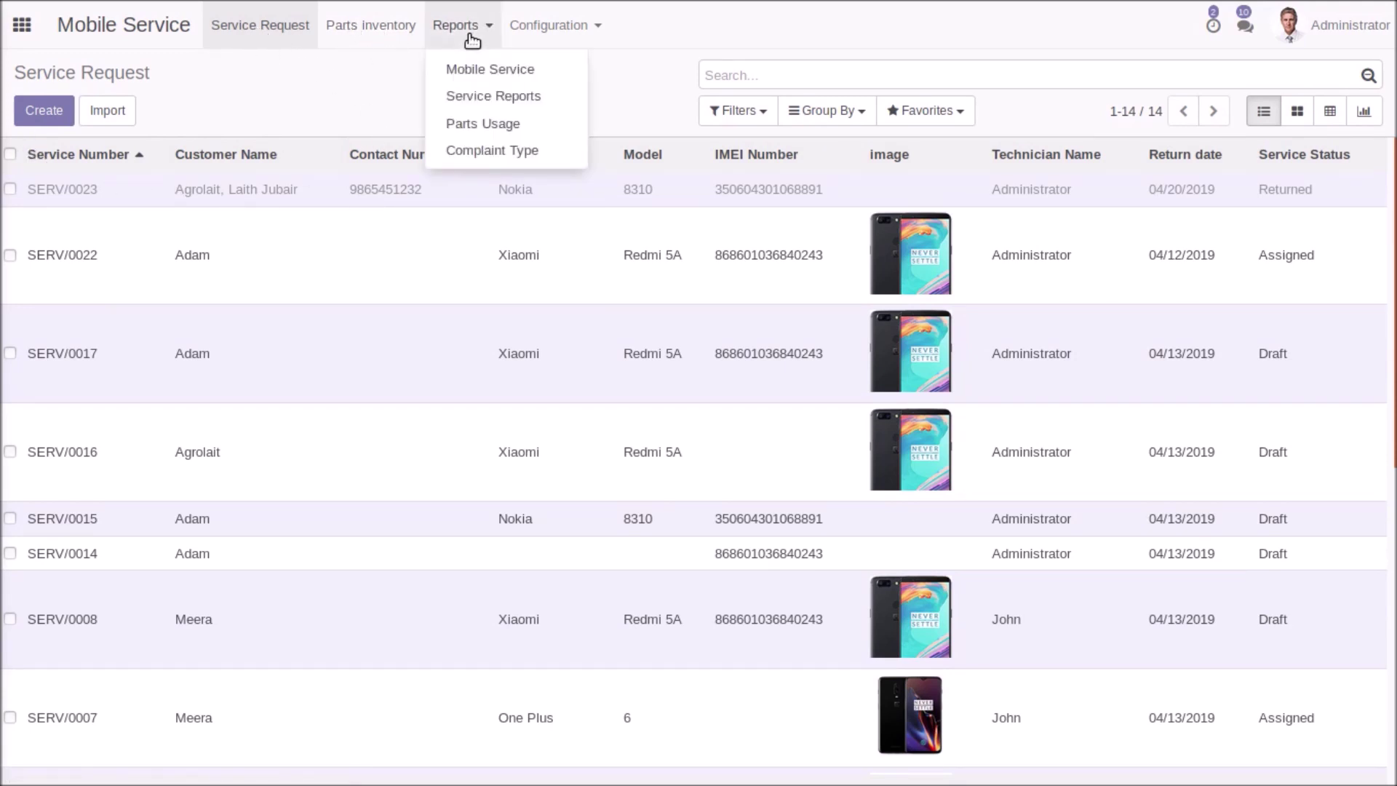
pyautogui.click(567, 26)
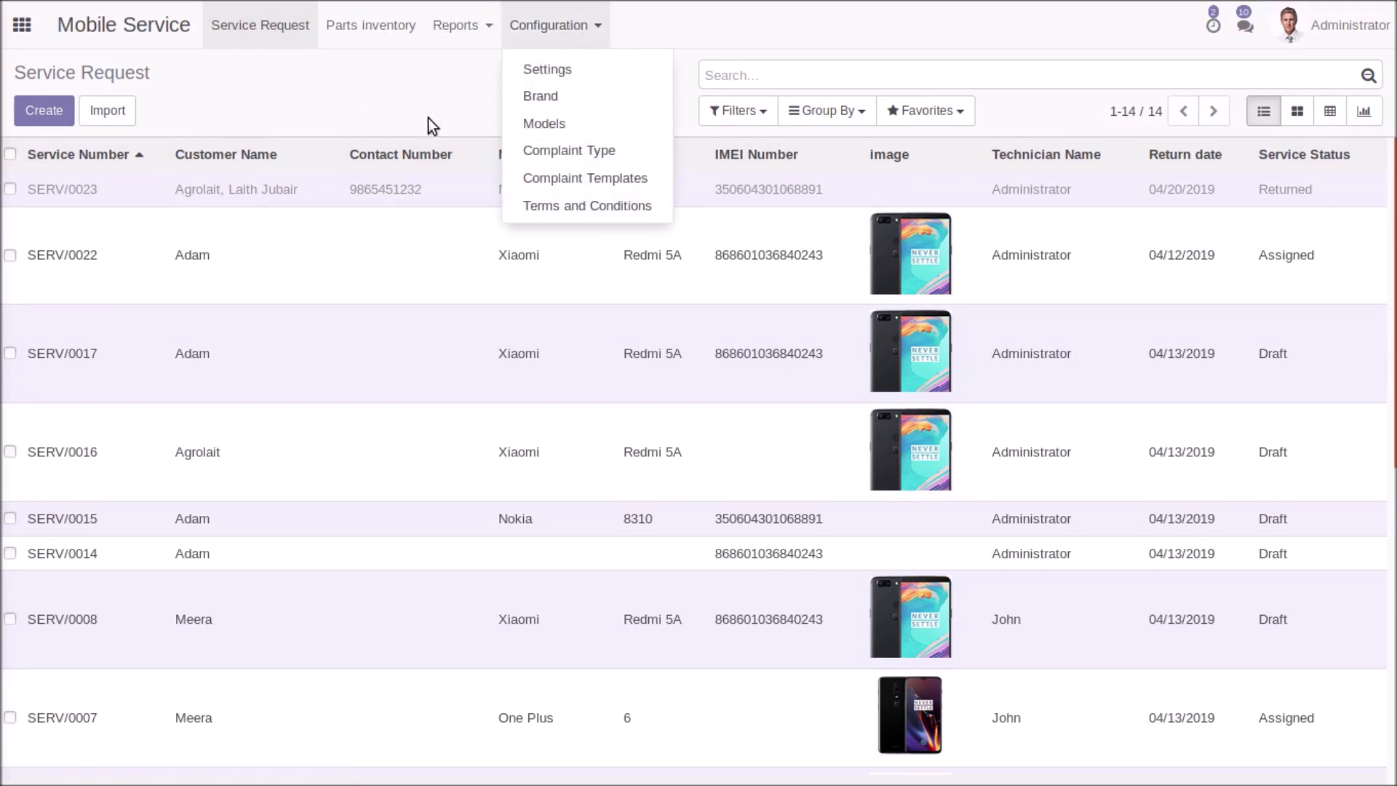
pyautogui.click(451, 134)
# Create a new service request, mark the device as in warranty and enter its warranty number
pyautogui.click(45, 112)
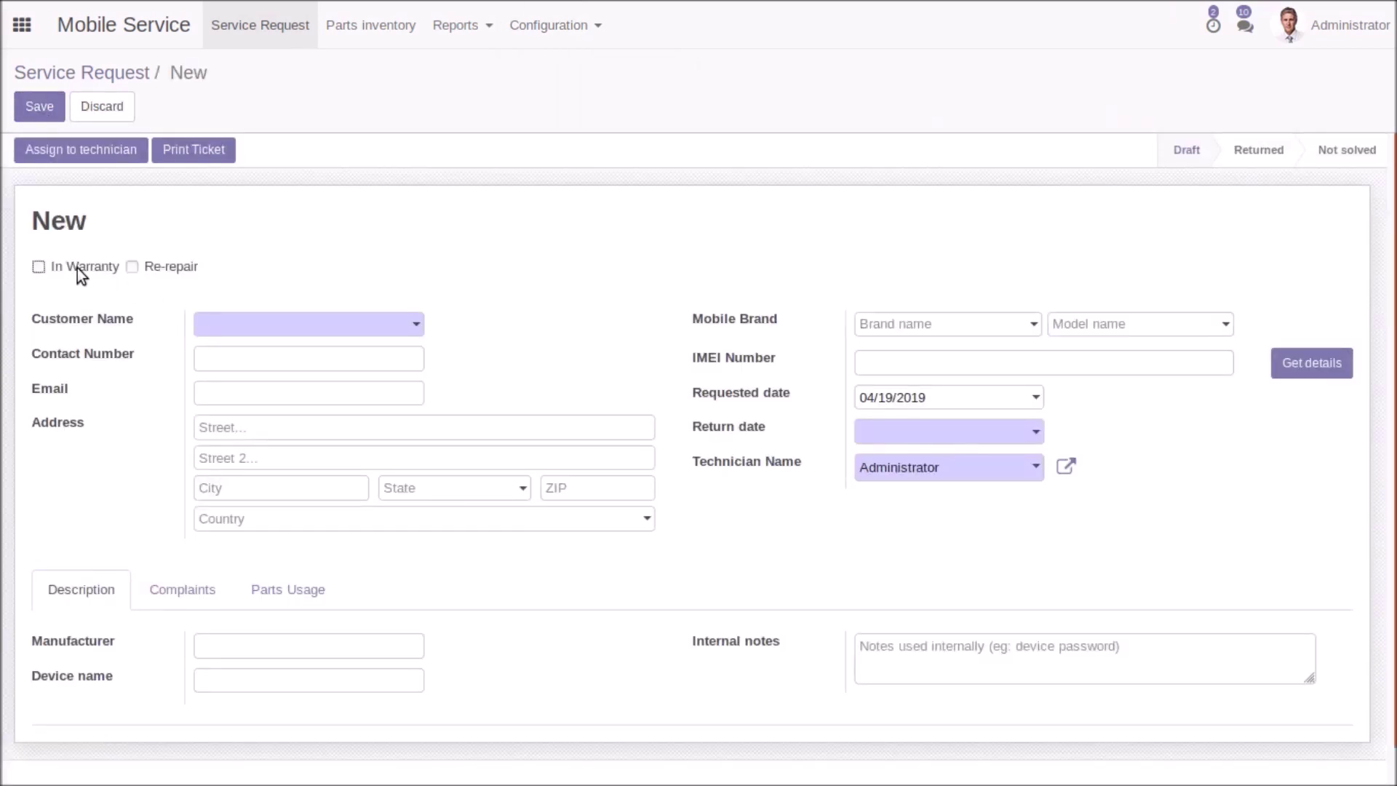
pyautogui.moveTo(69, 268)
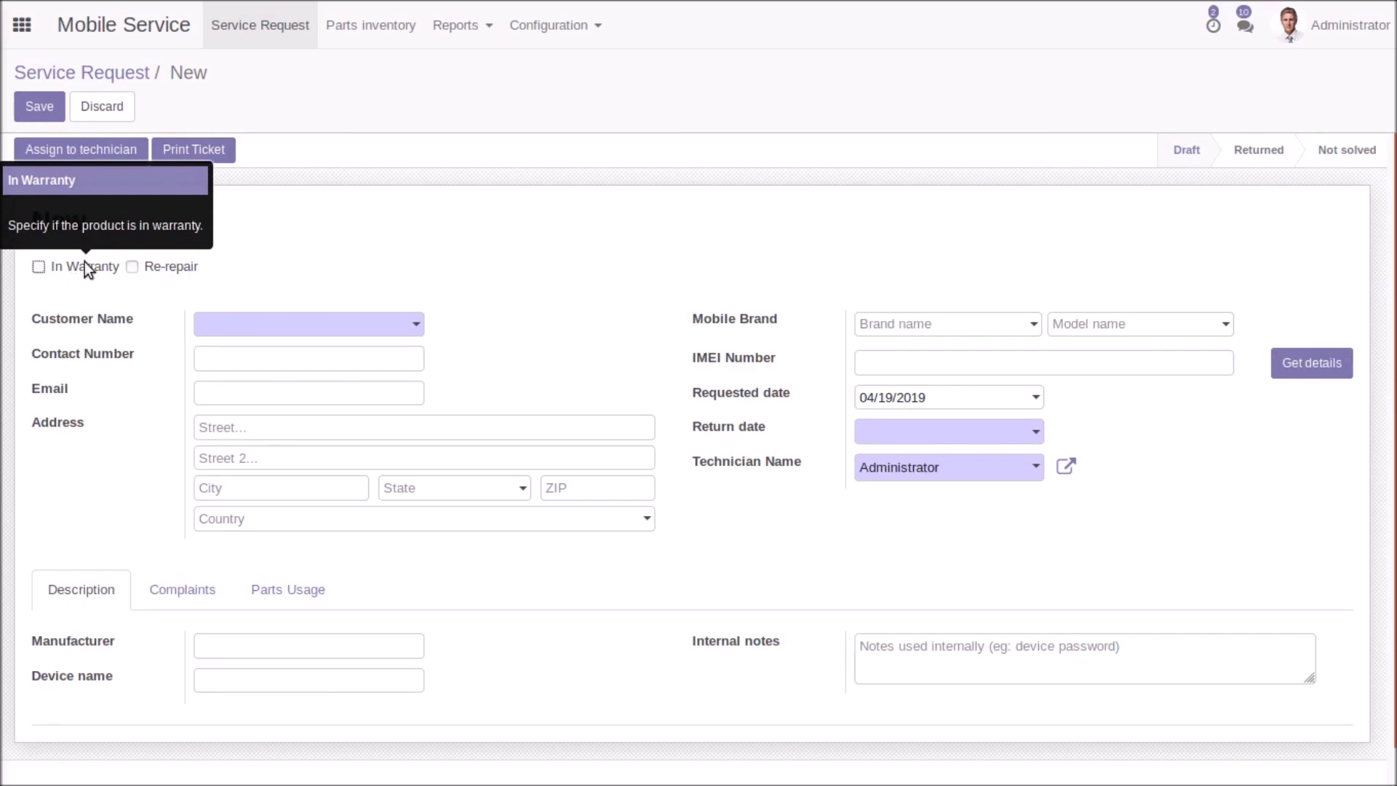
pyautogui.moveTo(163, 272)
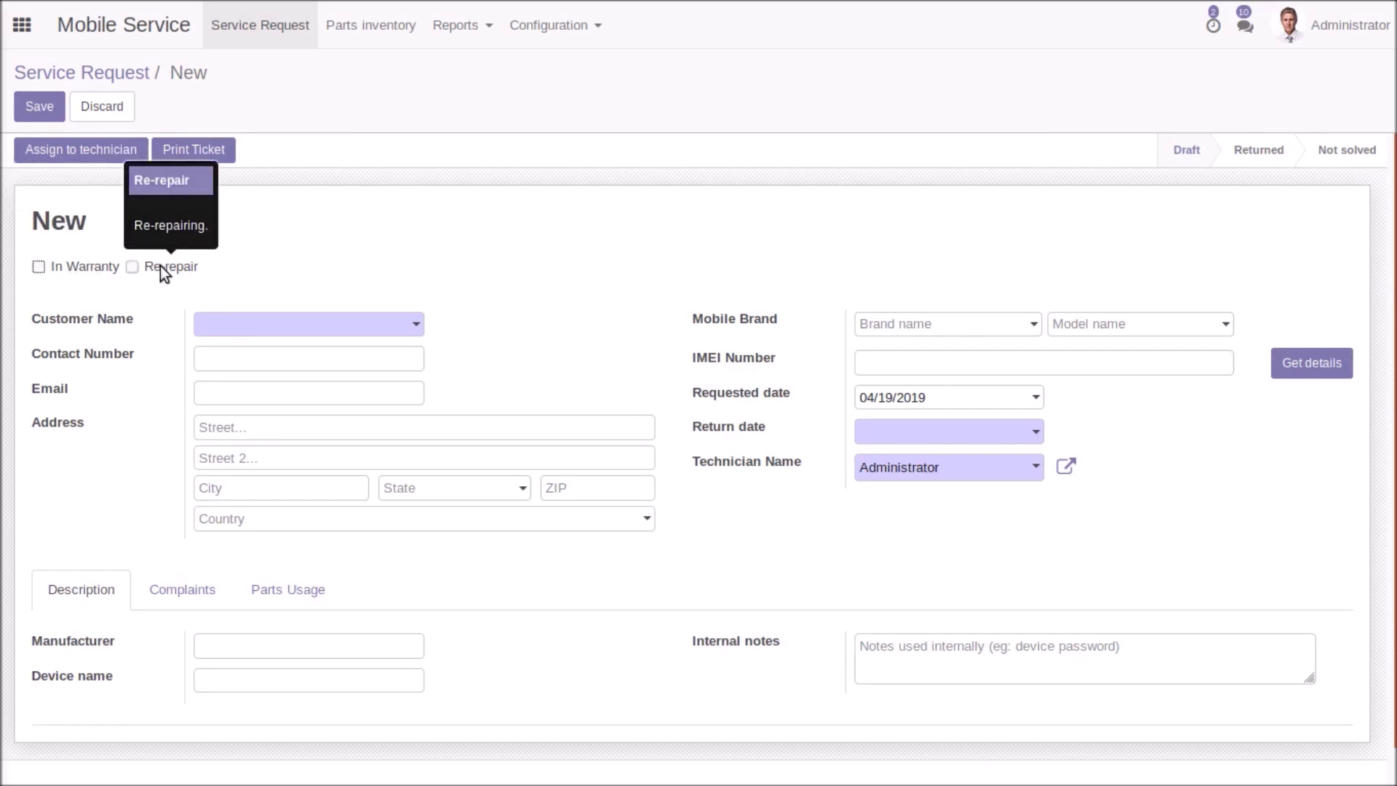
pyautogui.click(38, 267)
pyautogui.scroll(-2, 327, 274)
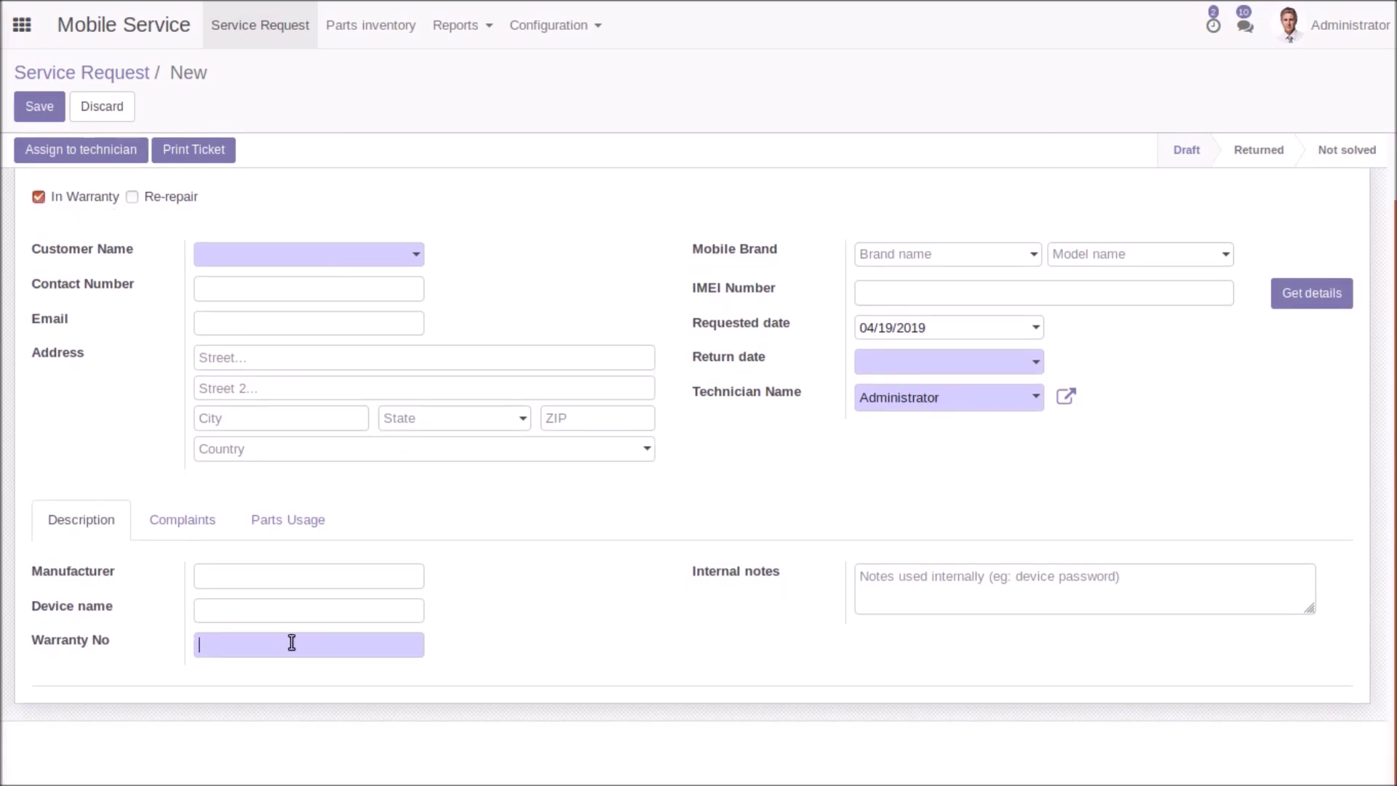
pyautogui.write('667')
pyautogui.moveTo(77, 638)
# Select the third Agrolait entry in the suggestions as the customer and remove the last two digits of the contact number
pyautogui.click(390, 264)
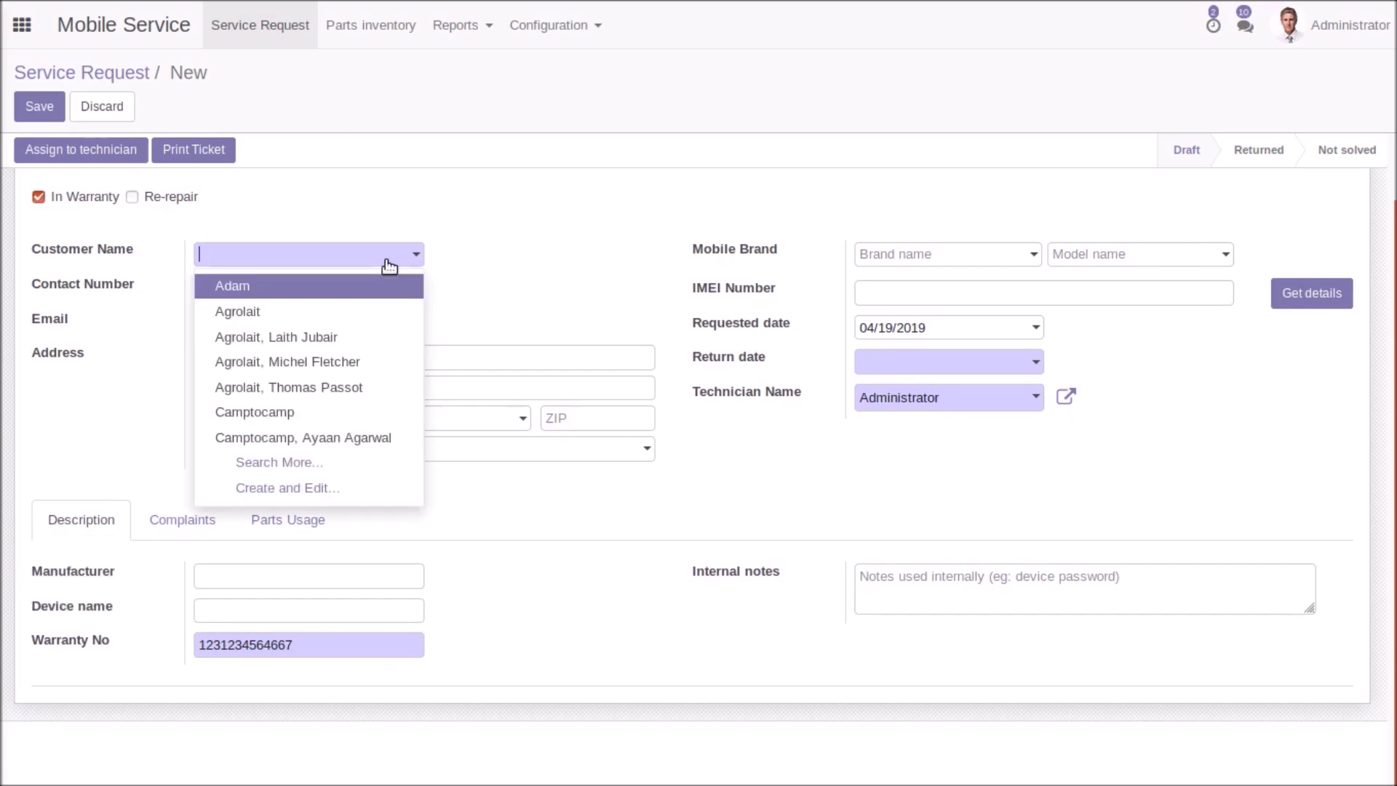
pyautogui.click(371, 371)
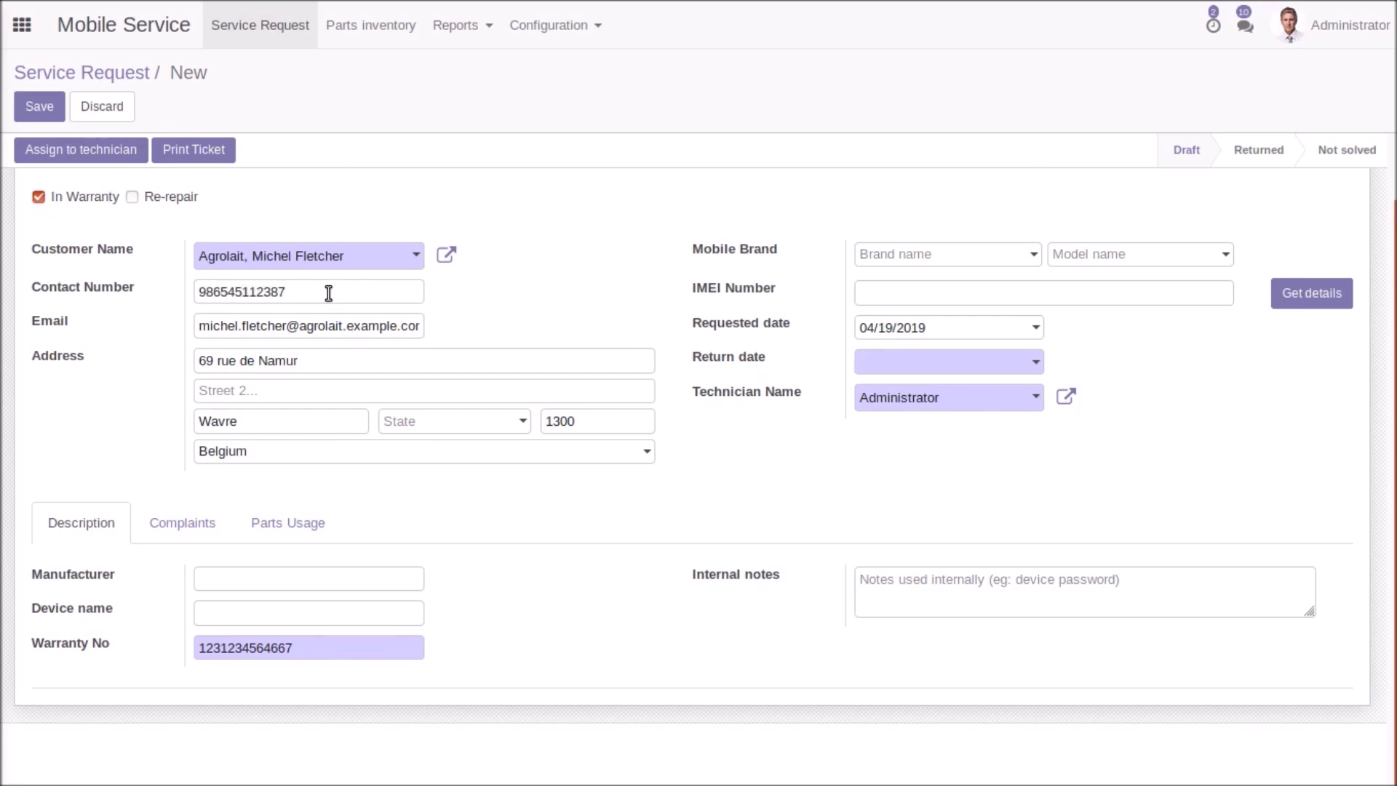
pyautogui.click(303, 291)
pyautogui.press('BackSpace')
pyautogui.press('BackSpace')
# Paste the phone's IMEI number into the request and try to fetch the device details
pyautogui.click(928, 294)
pyautogui.hotkey('ctrl', 'v')
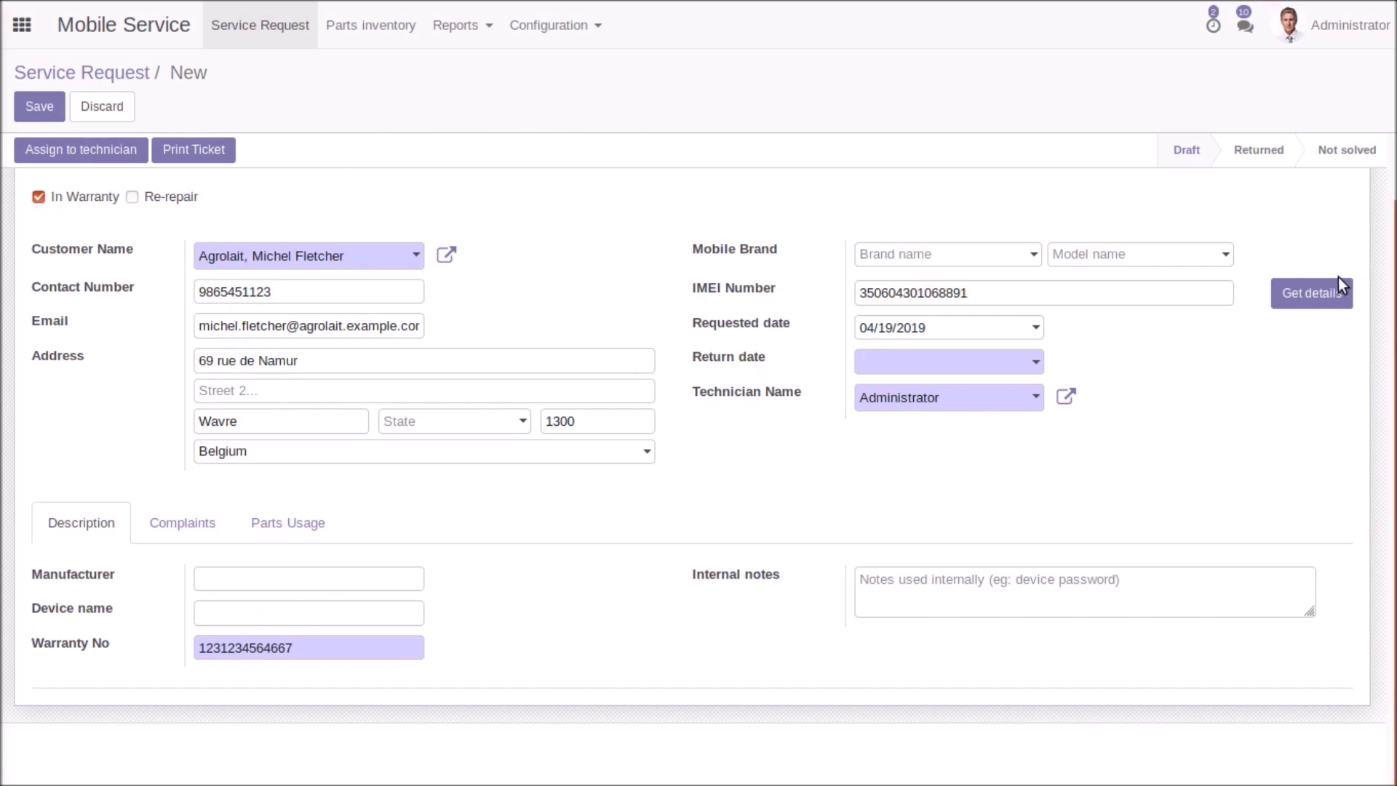
pyautogui.click(1327, 299)
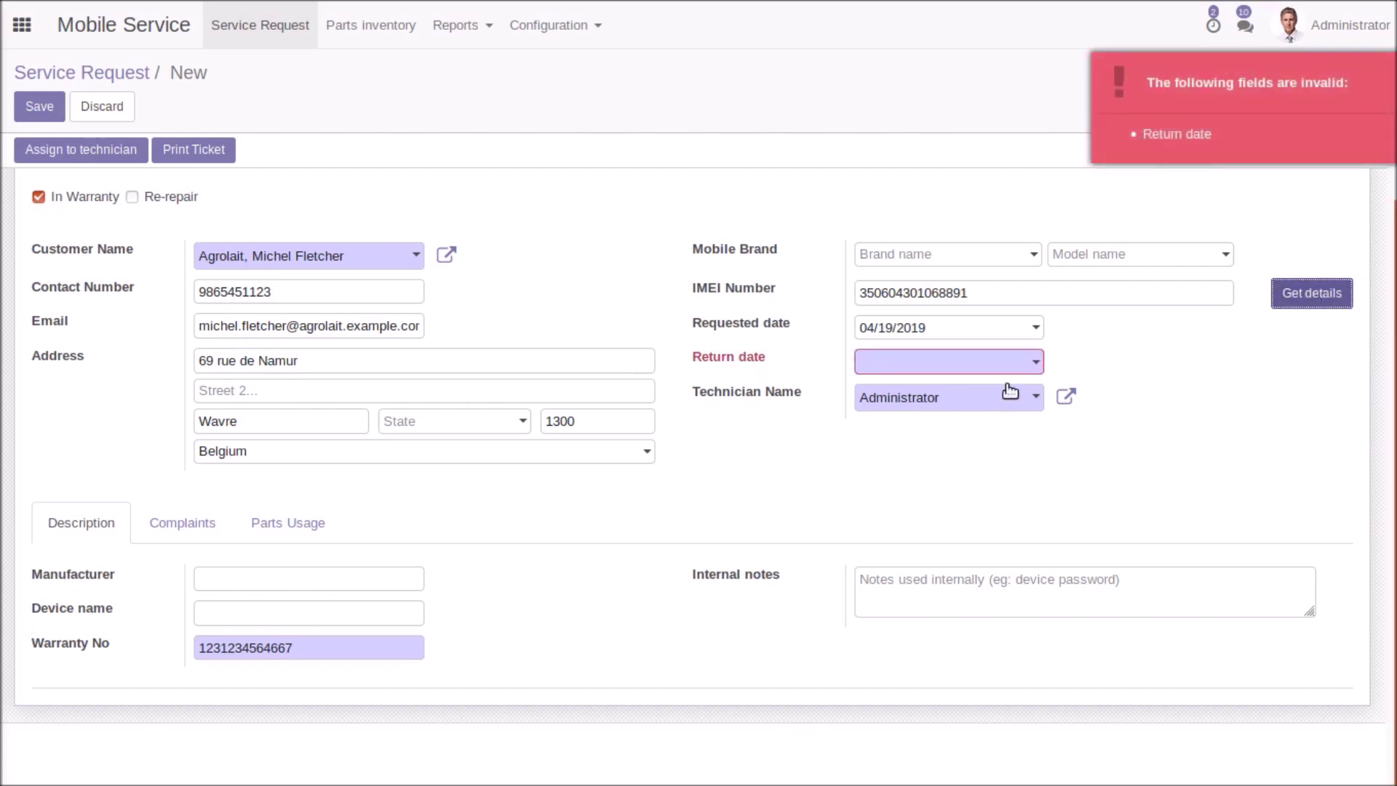
# Set the return date to 04/20/2019, then fetch the device details from the IMEI number and save the request
pyautogui.click(997, 362)
pyautogui.click(1089, 521)
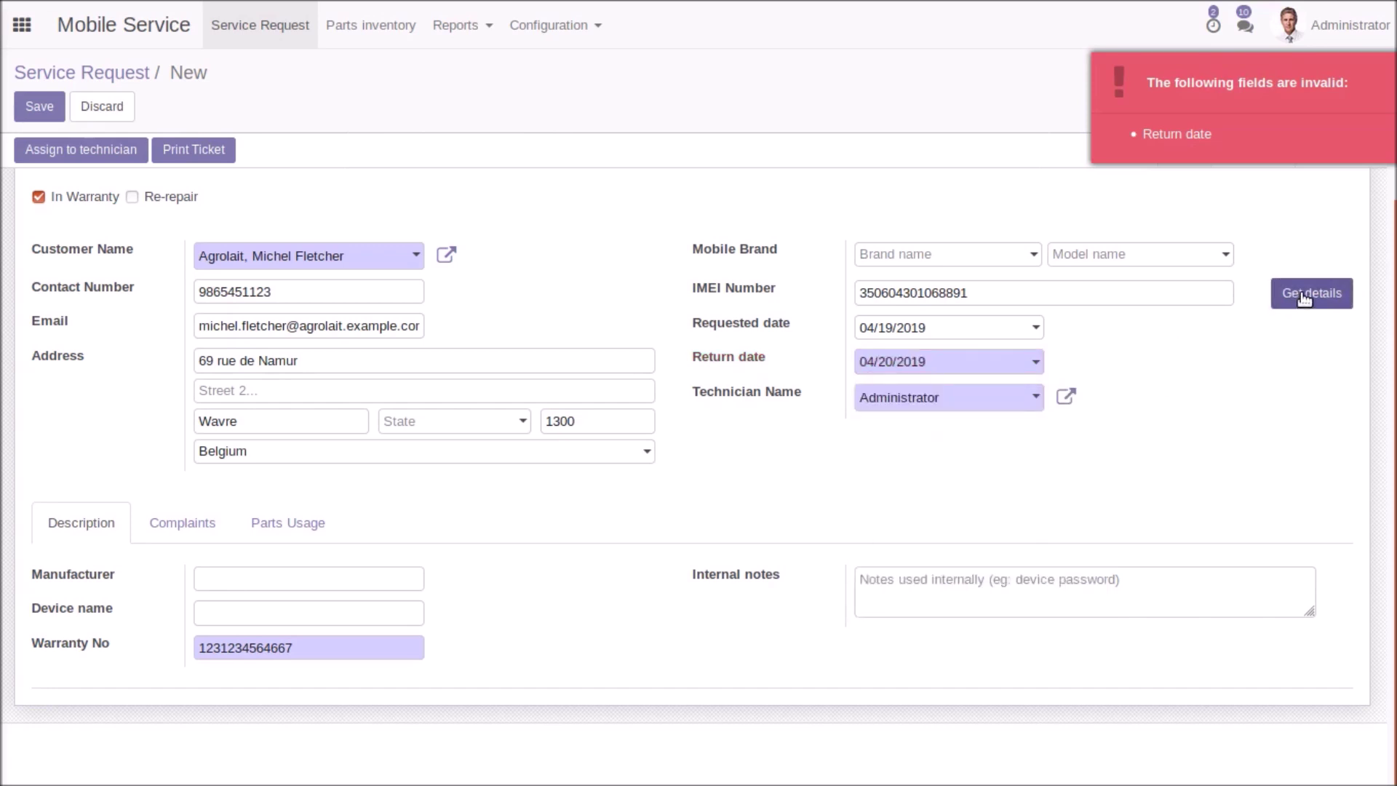
pyautogui.click(1311, 294)
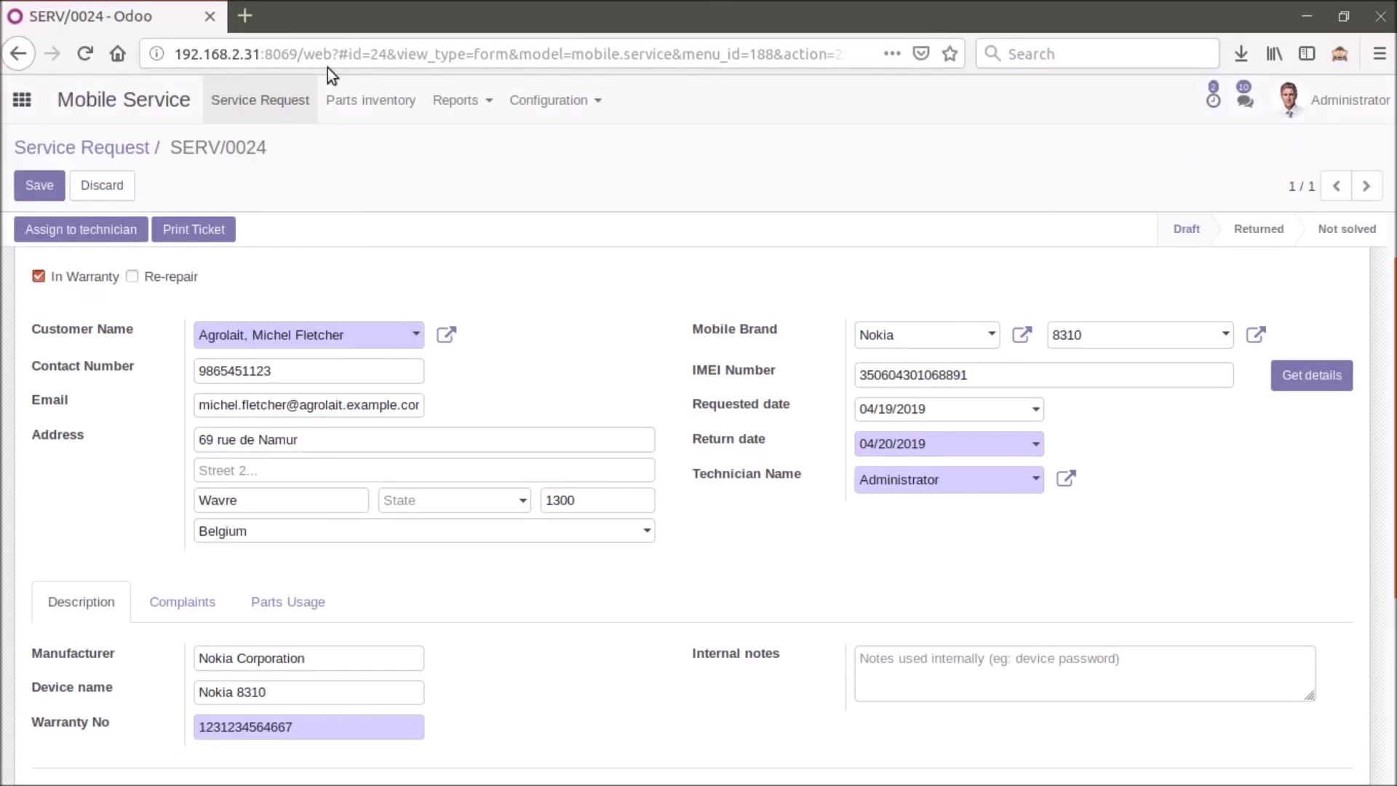
pyautogui.click(25, 122)
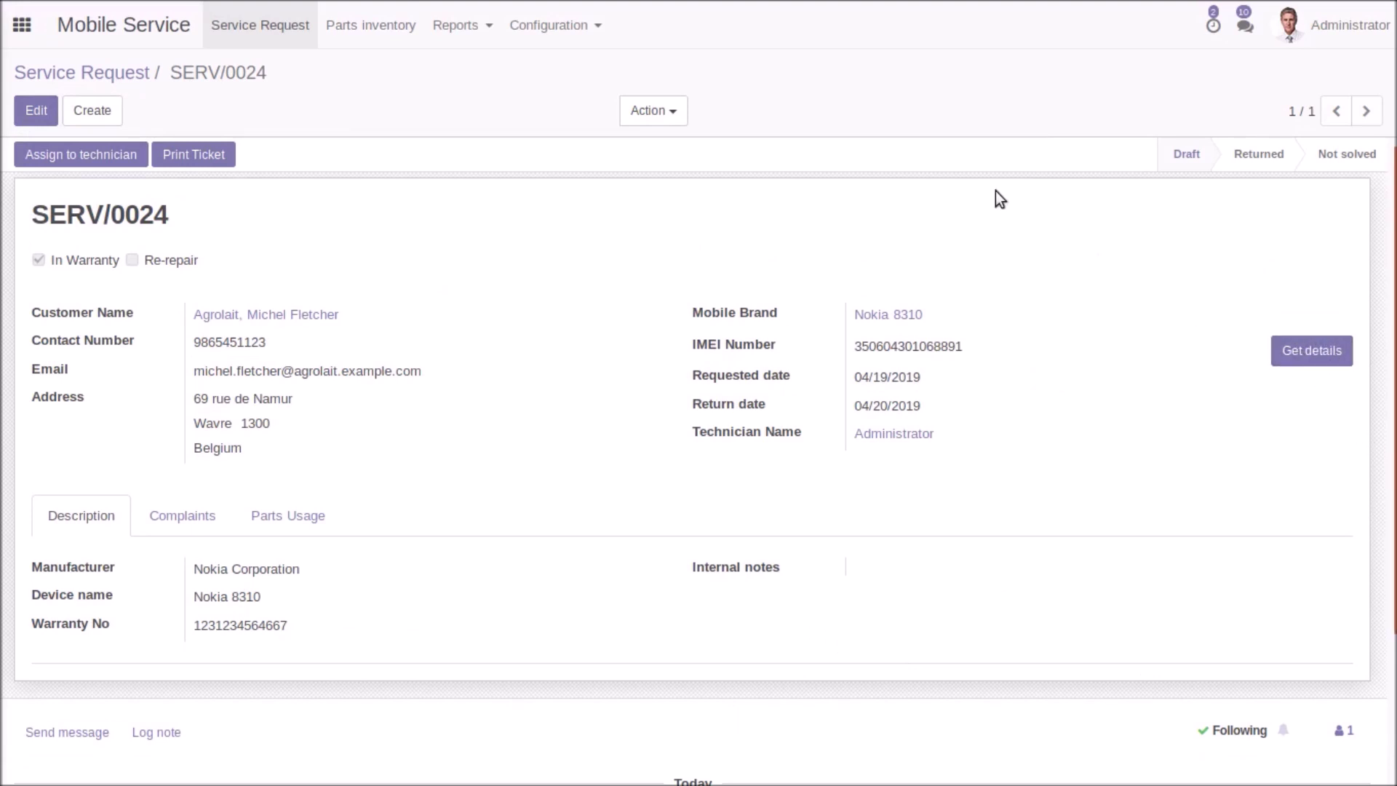
# Disable the IMEI device details option in the Mobile Service settings and save
pyautogui.click(573, 27)
pyautogui.click(562, 66)
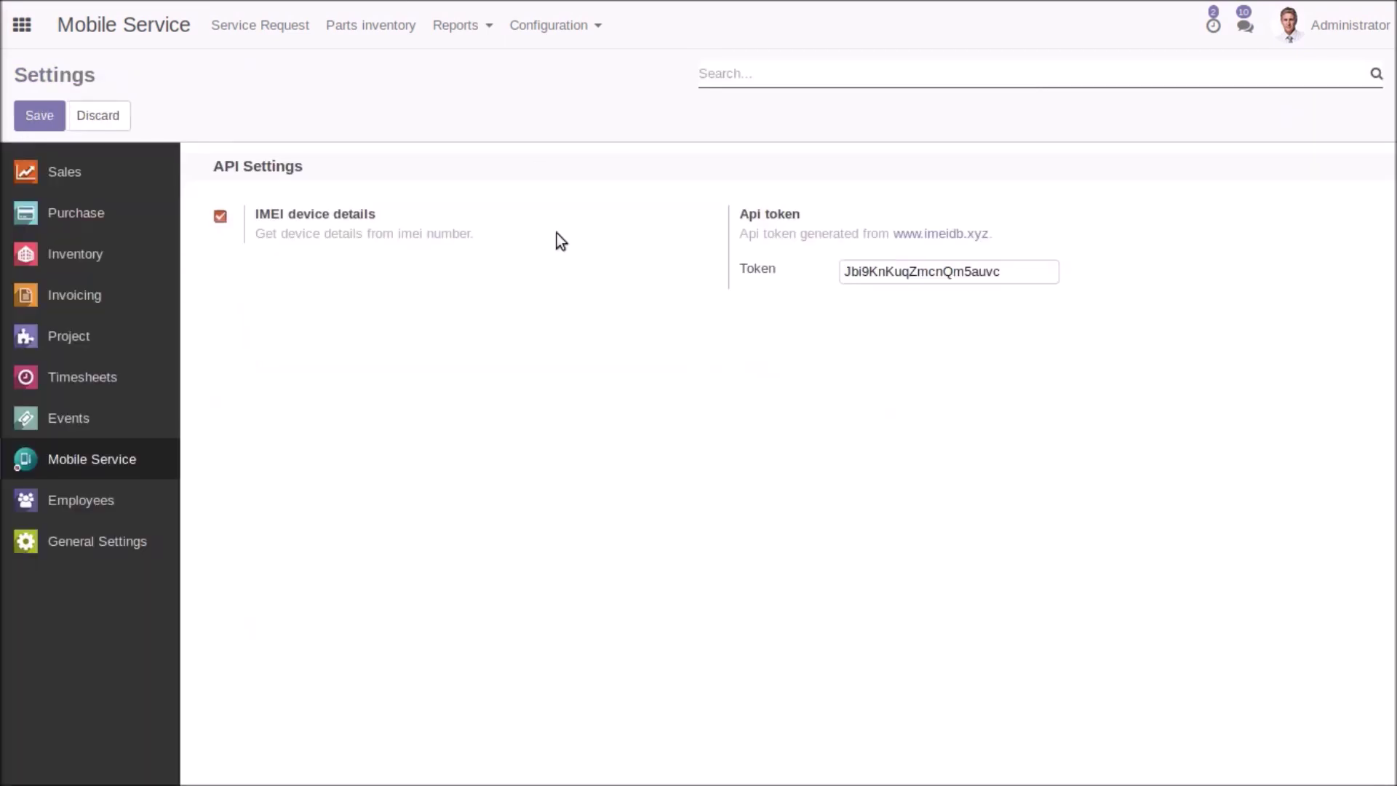
pyautogui.moveTo(227, 225)
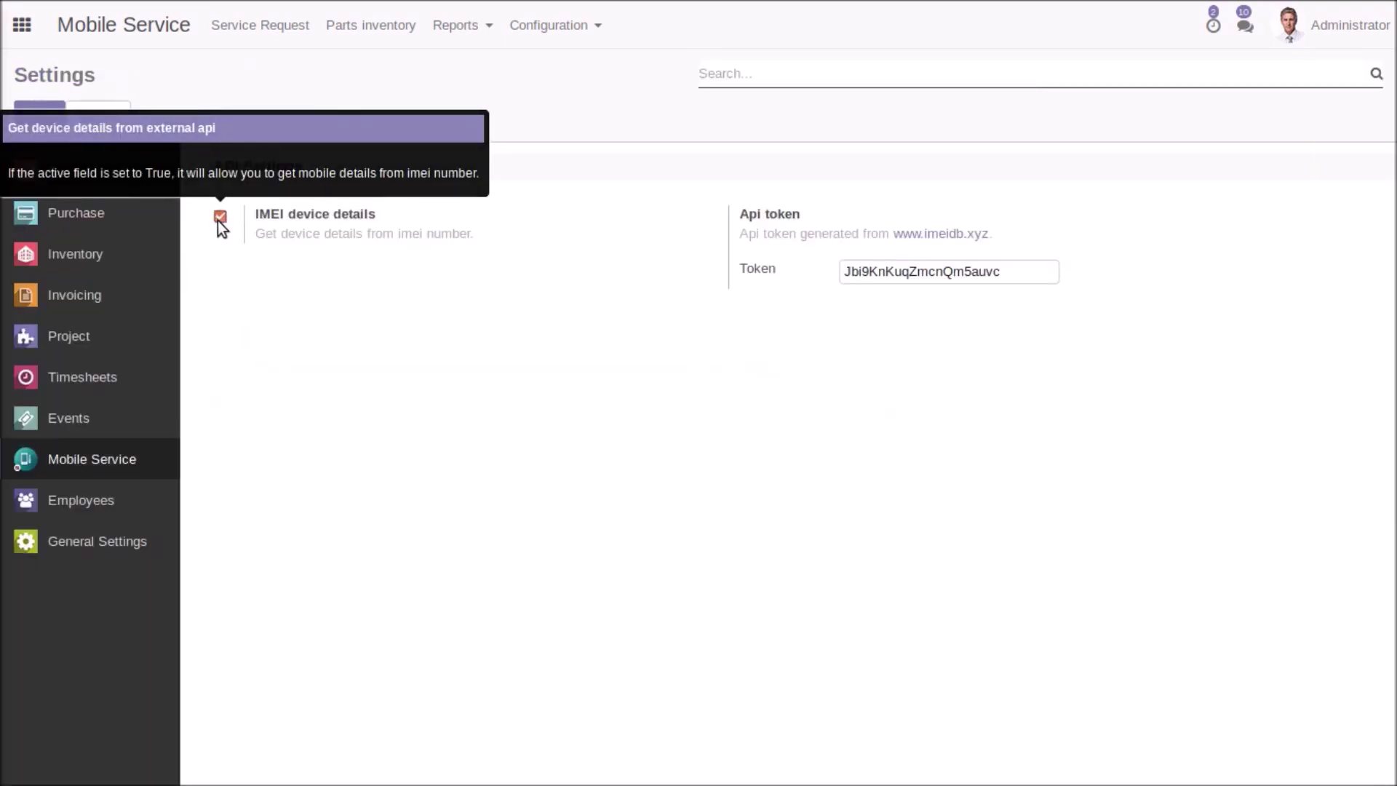
pyautogui.click(218, 218)
pyautogui.click(48, 111)
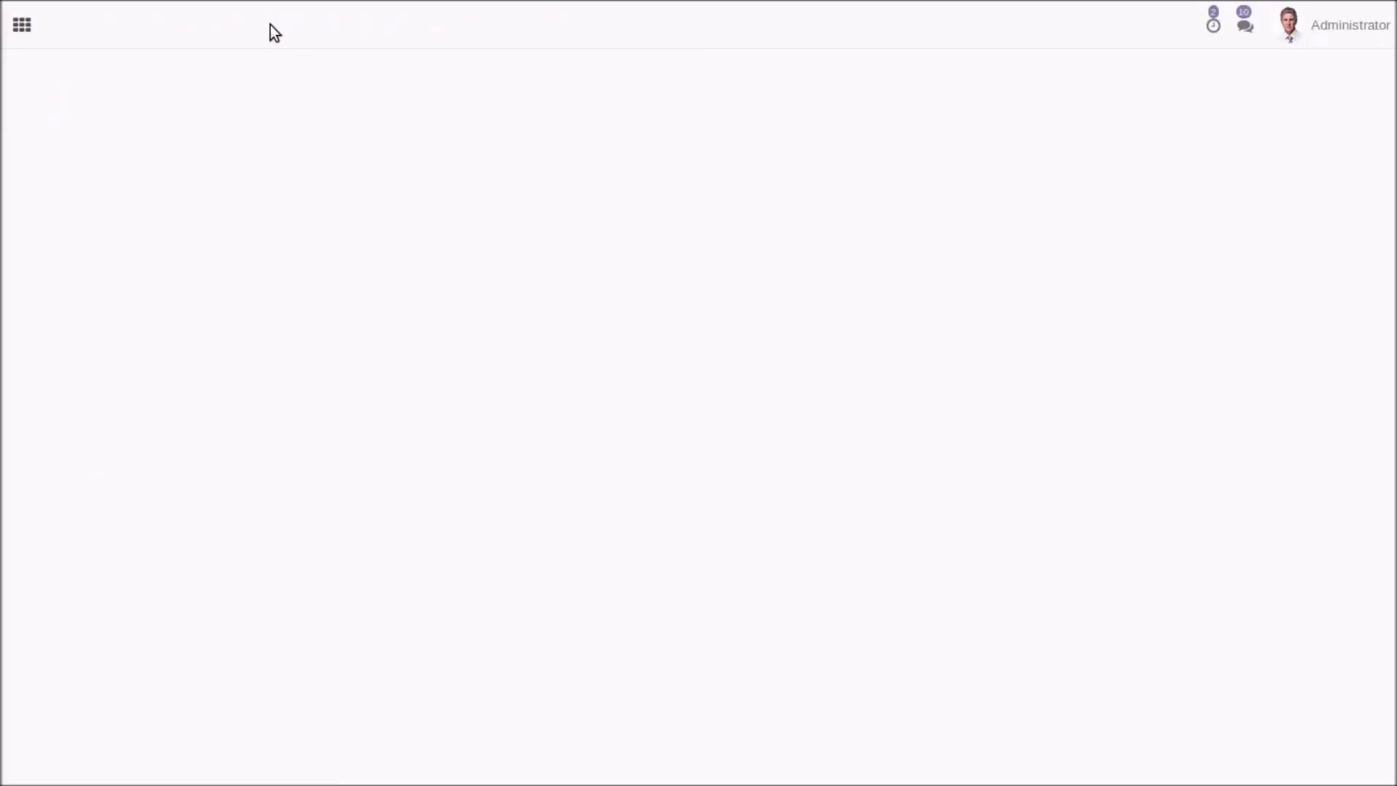
# Open the newest Nokia 8310 service request for editing to check whether details can still be fetched by IMEI
pyautogui.click(267, 27)
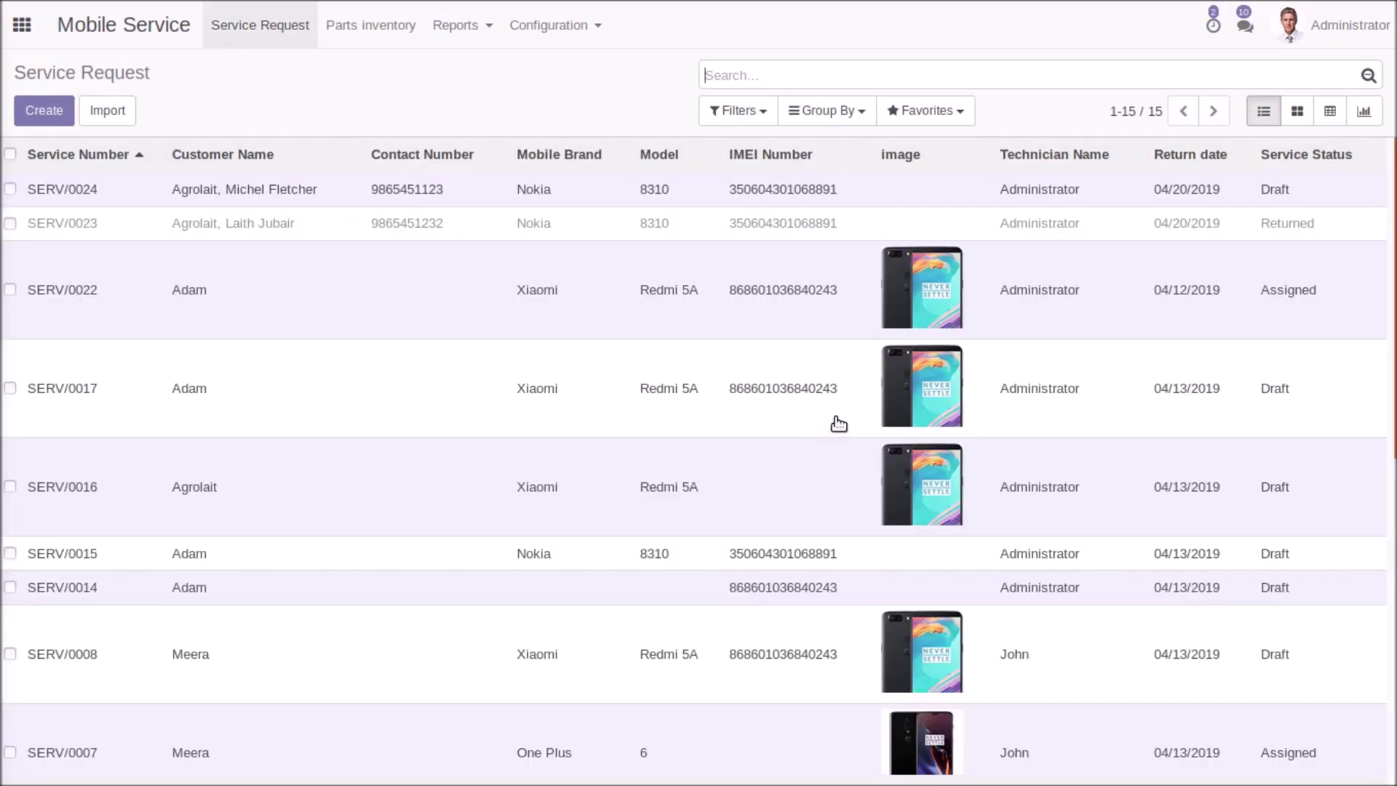
pyautogui.click(525, 198)
pyautogui.click(41, 106)
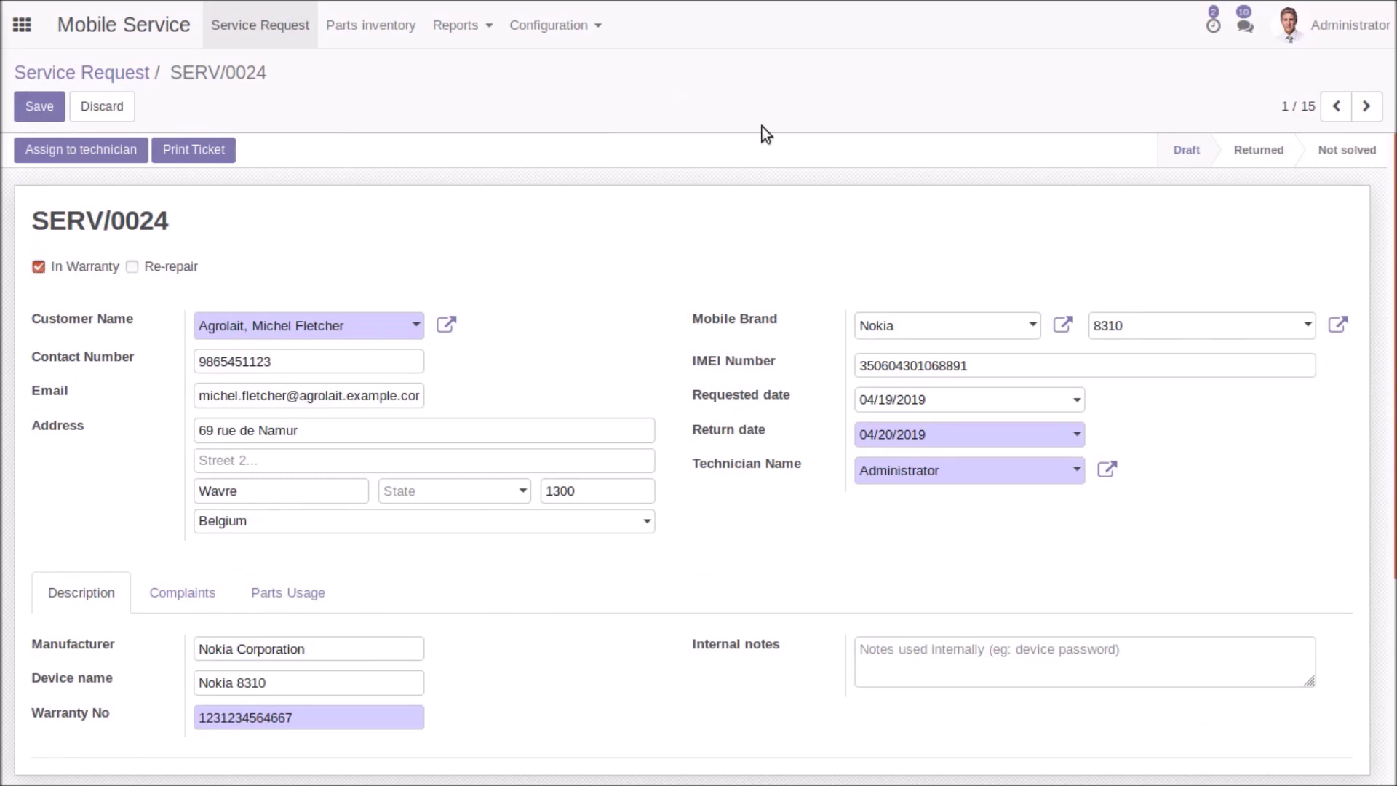
# Enable the IMEI device details option in the Mobile Service settings and save
pyautogui.click(555, 25)
pyautogui.click(547, 66)
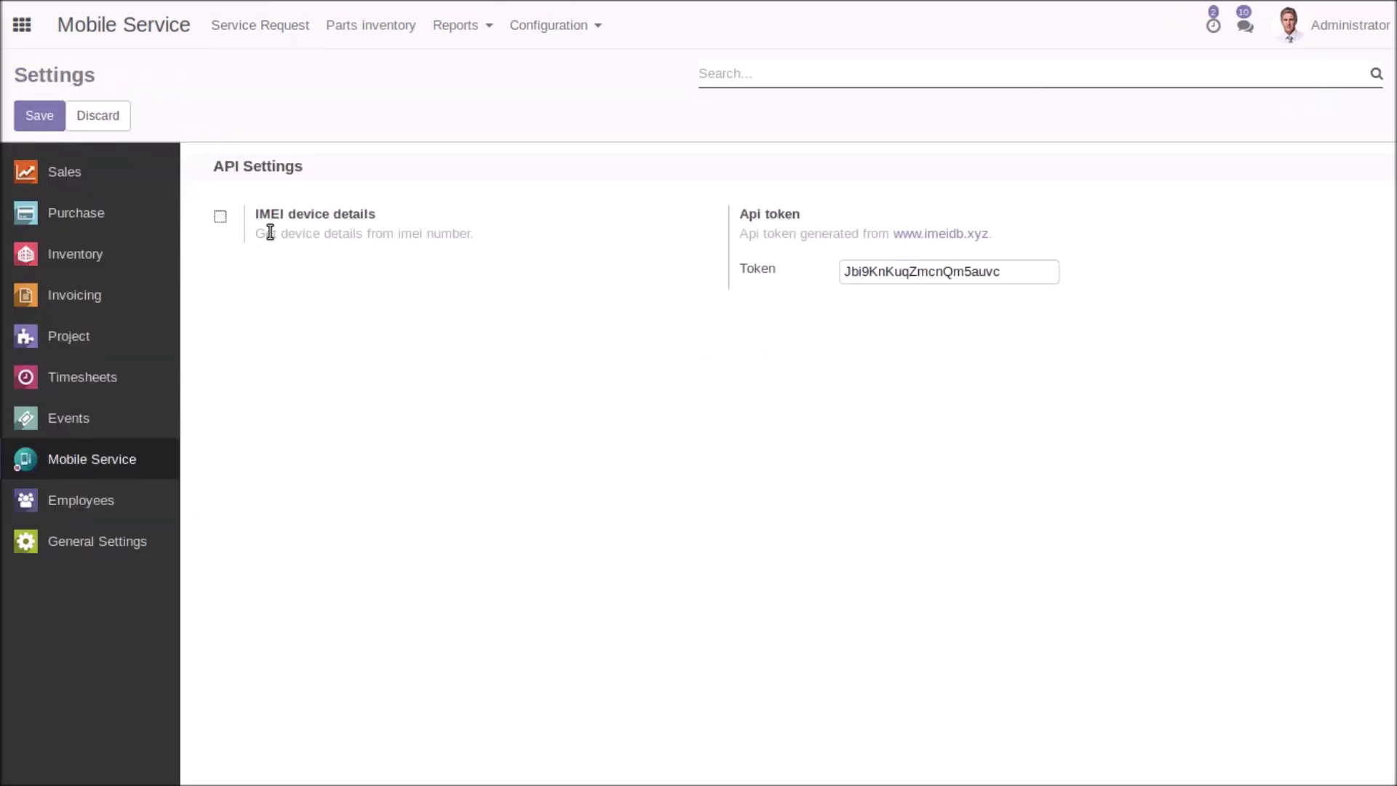
pyautogui.click(220, 216)
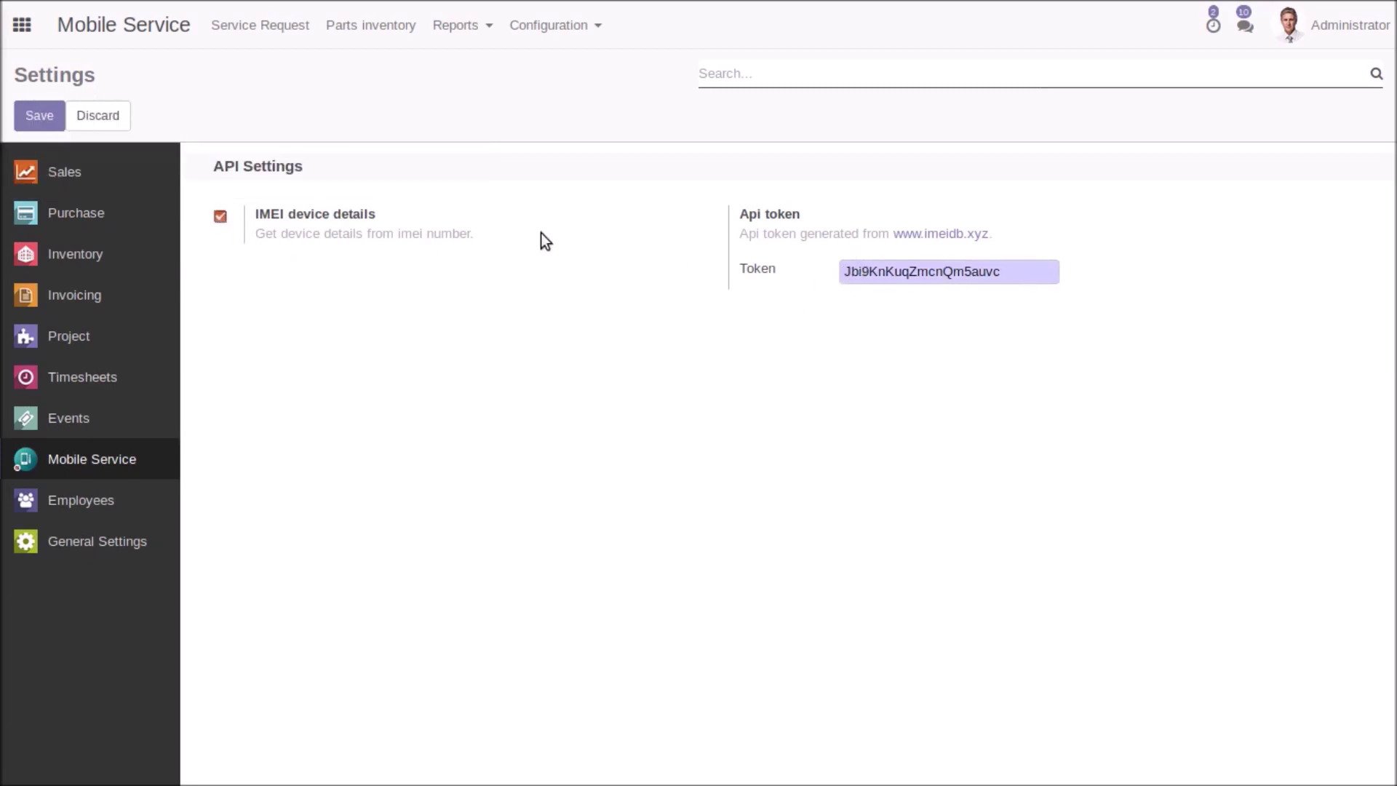
pyautogui.click(39, 114)
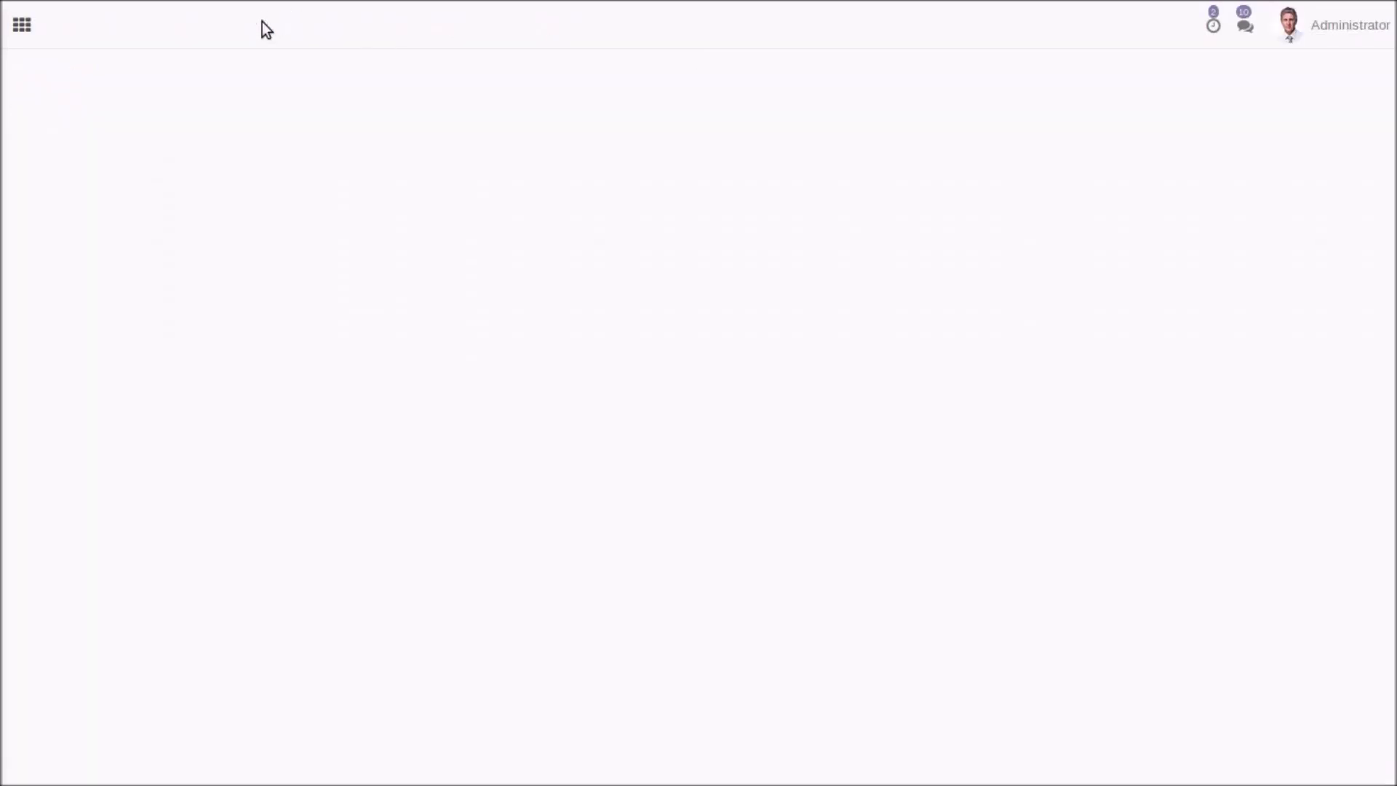
# Reopen the newest Nokia 8310 service request, check its IMEI details option and start editing the request
pyautogui.click(262, 25)
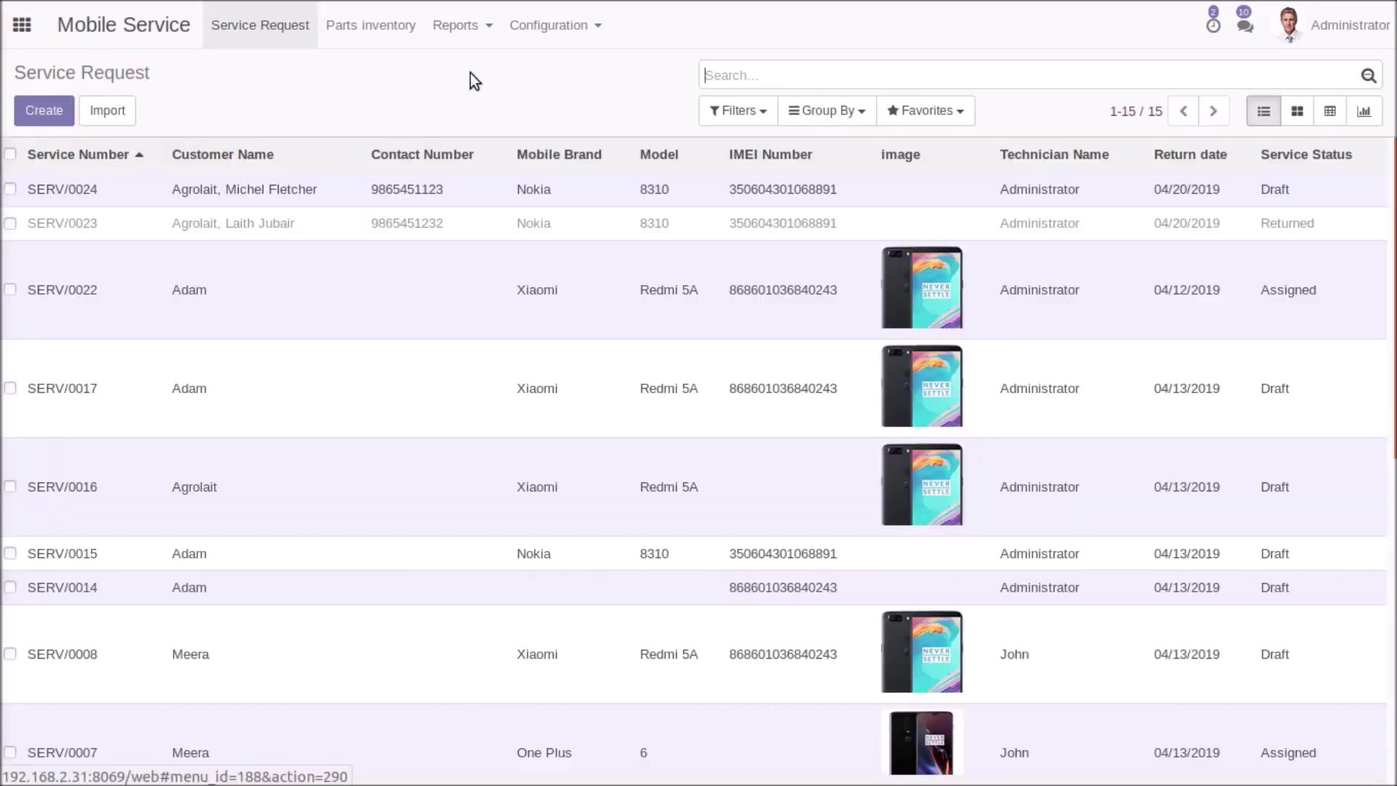
pyautogui.click(789, 190)
pyautogui.click(1316, 372)
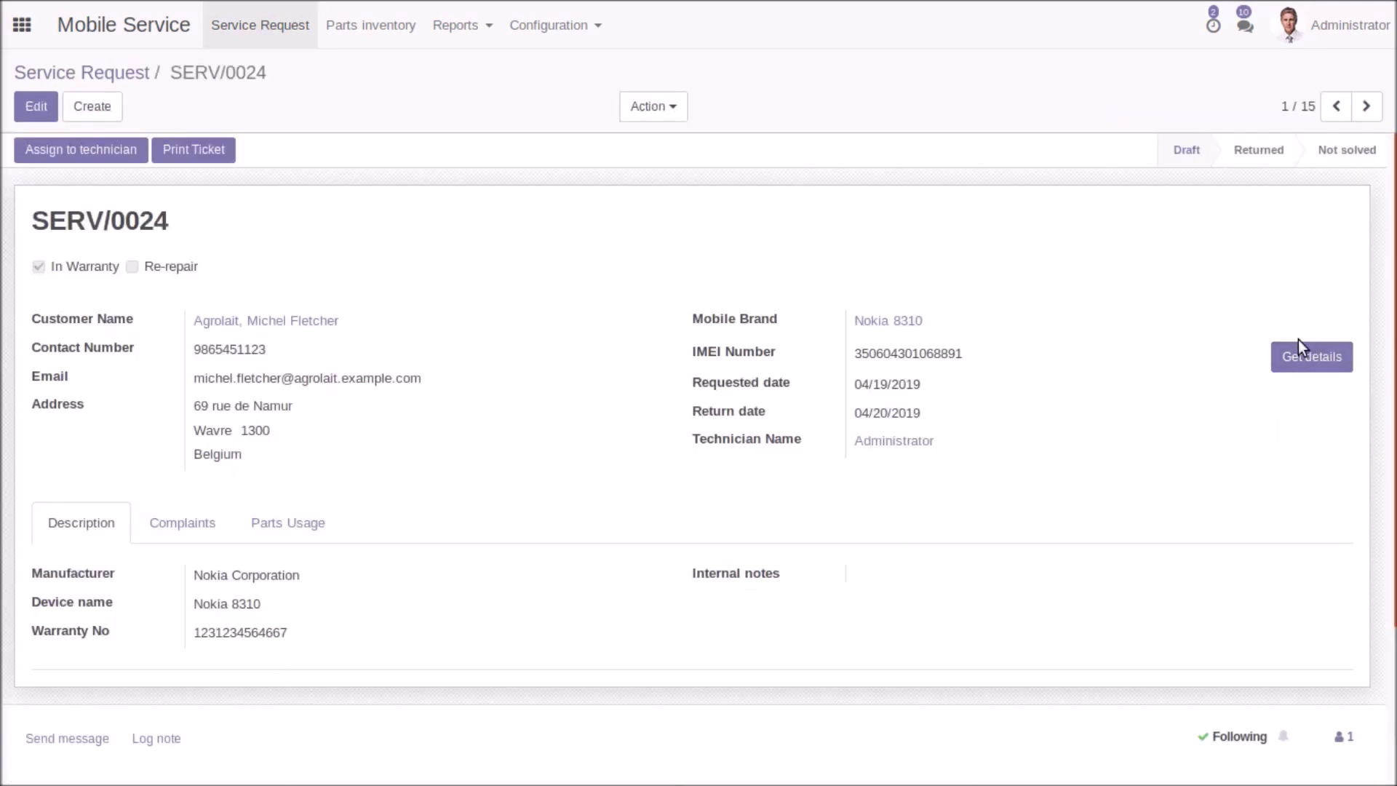
pyautogui.click(38, 106)
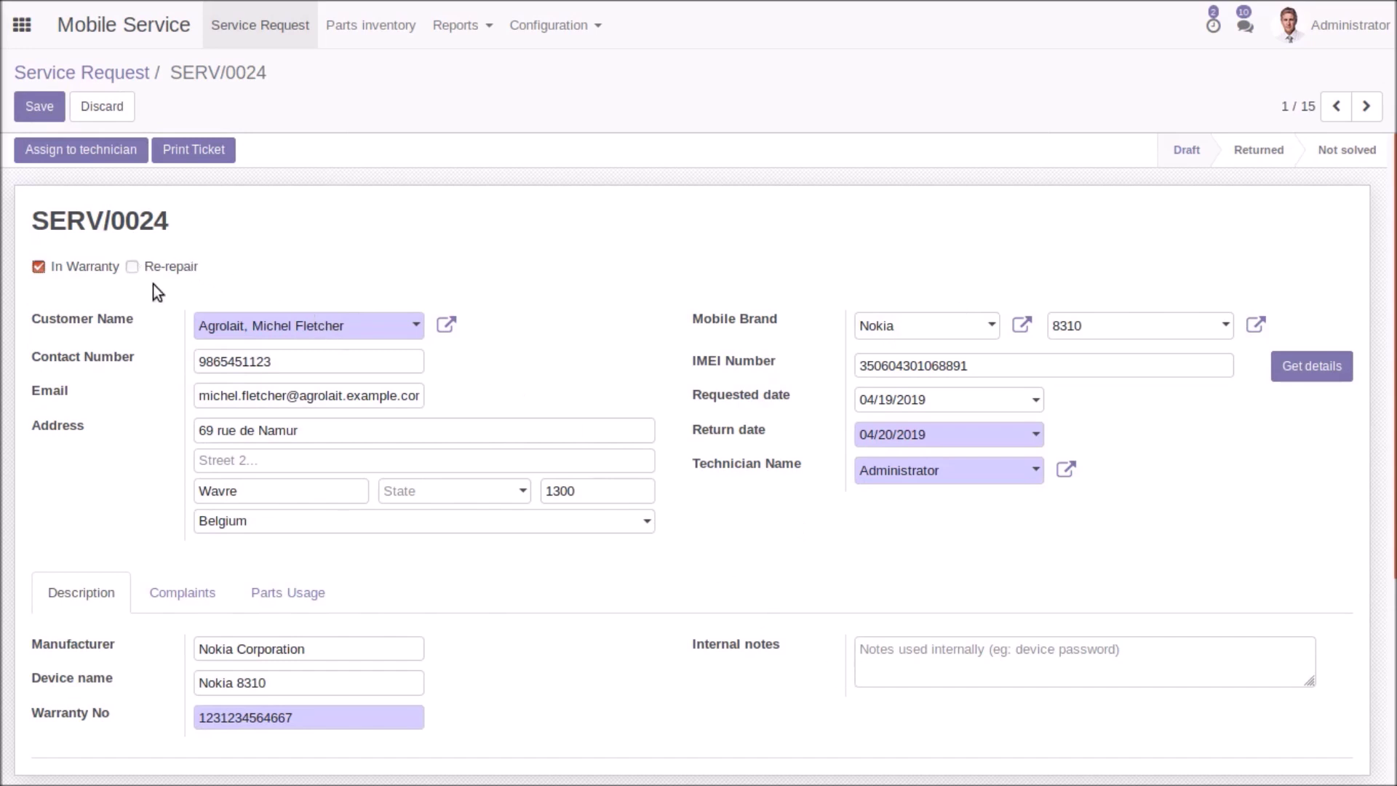
# Add a complaint to the request with category Screen and description "Screen broken."
pyautogui.click(207, 597)
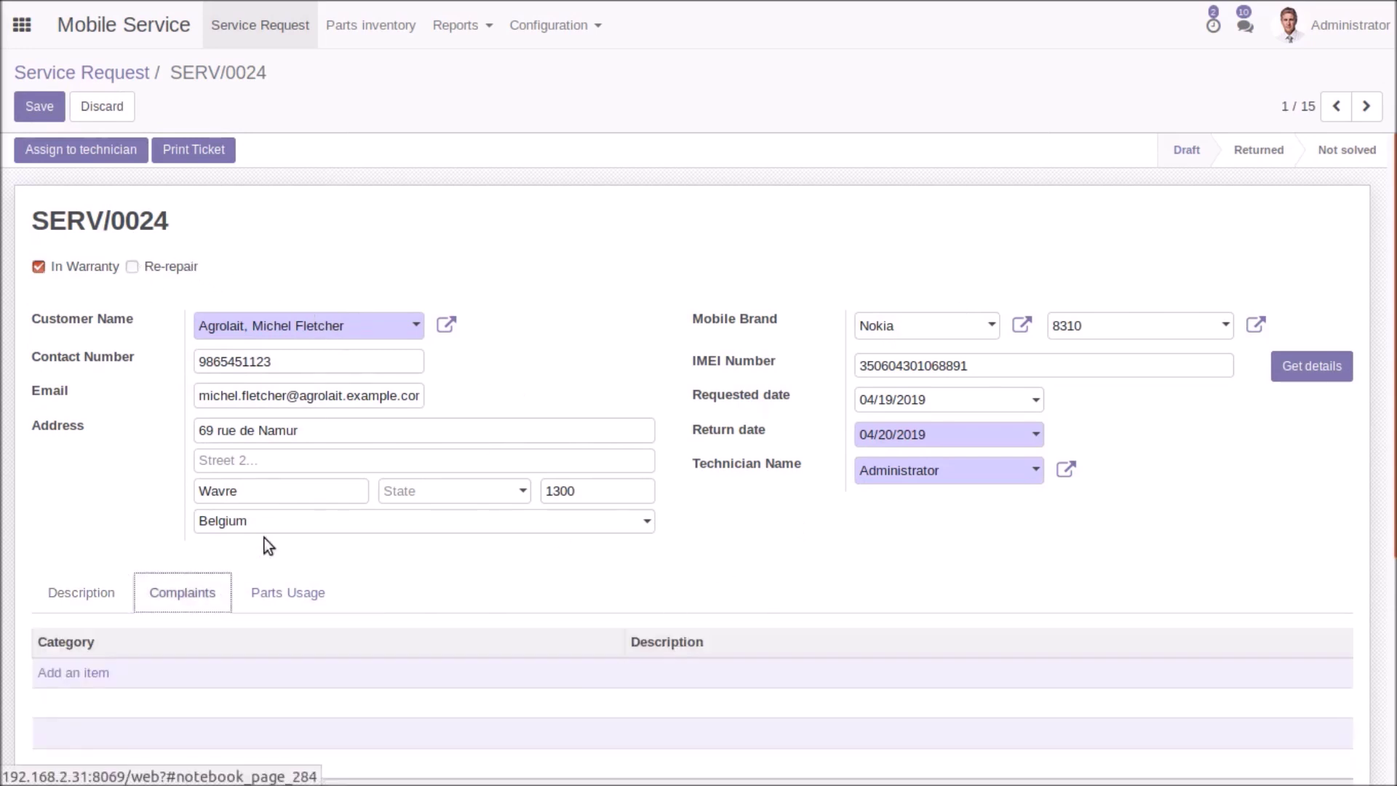
pyautogui.scroll(-1, 265, 443)
pyautogui.click(85, 629)
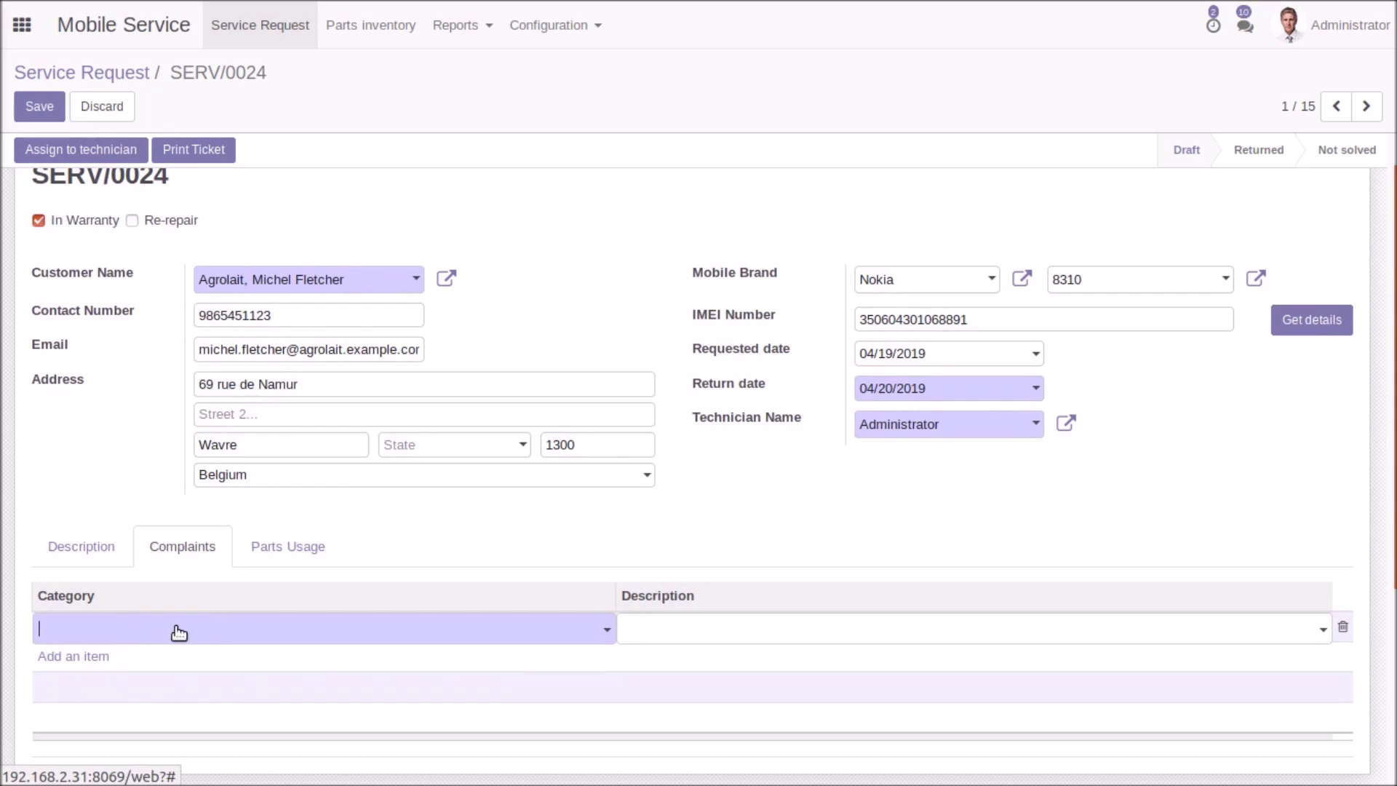
pyautogui.click(178, 631)
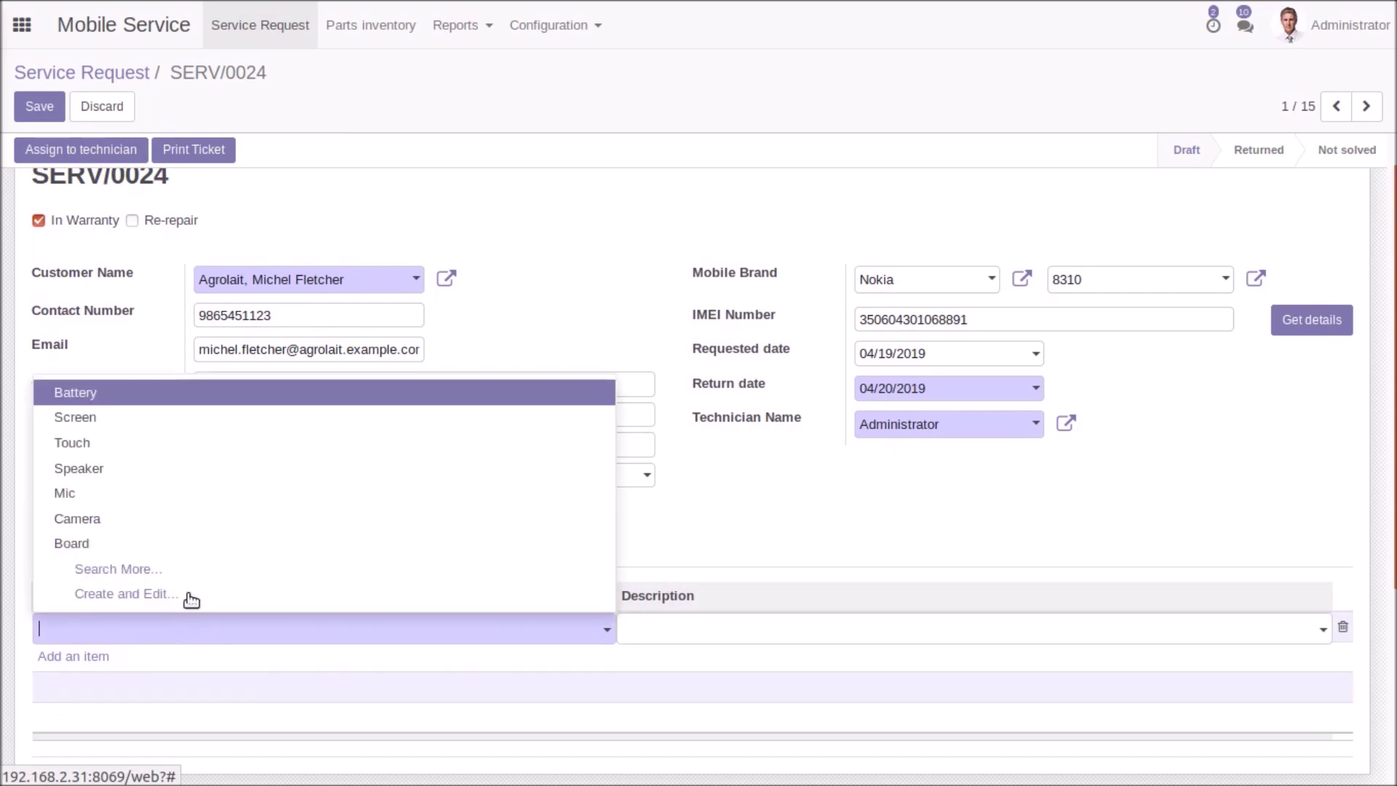
pyautogui.click(101, 419)
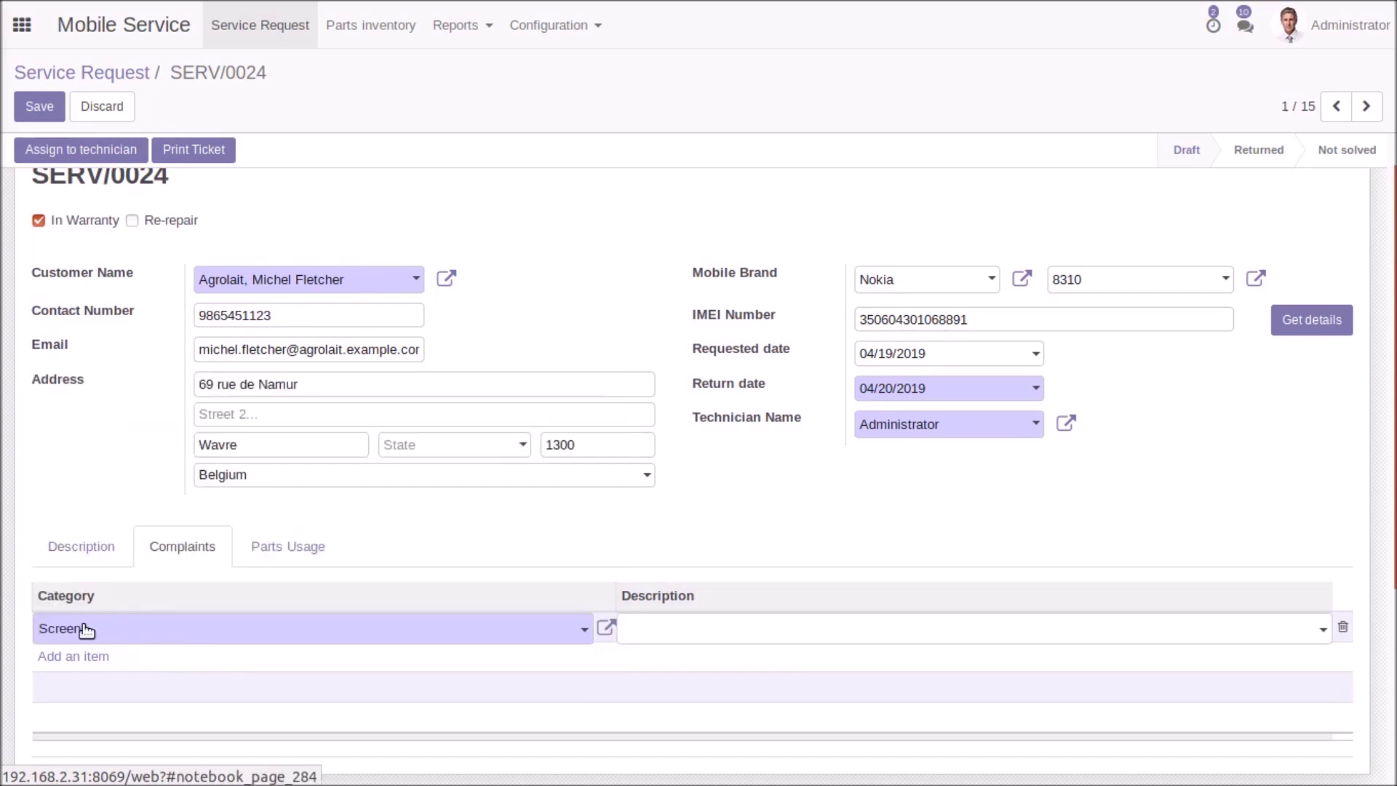
pyautogui.click(746, 638)
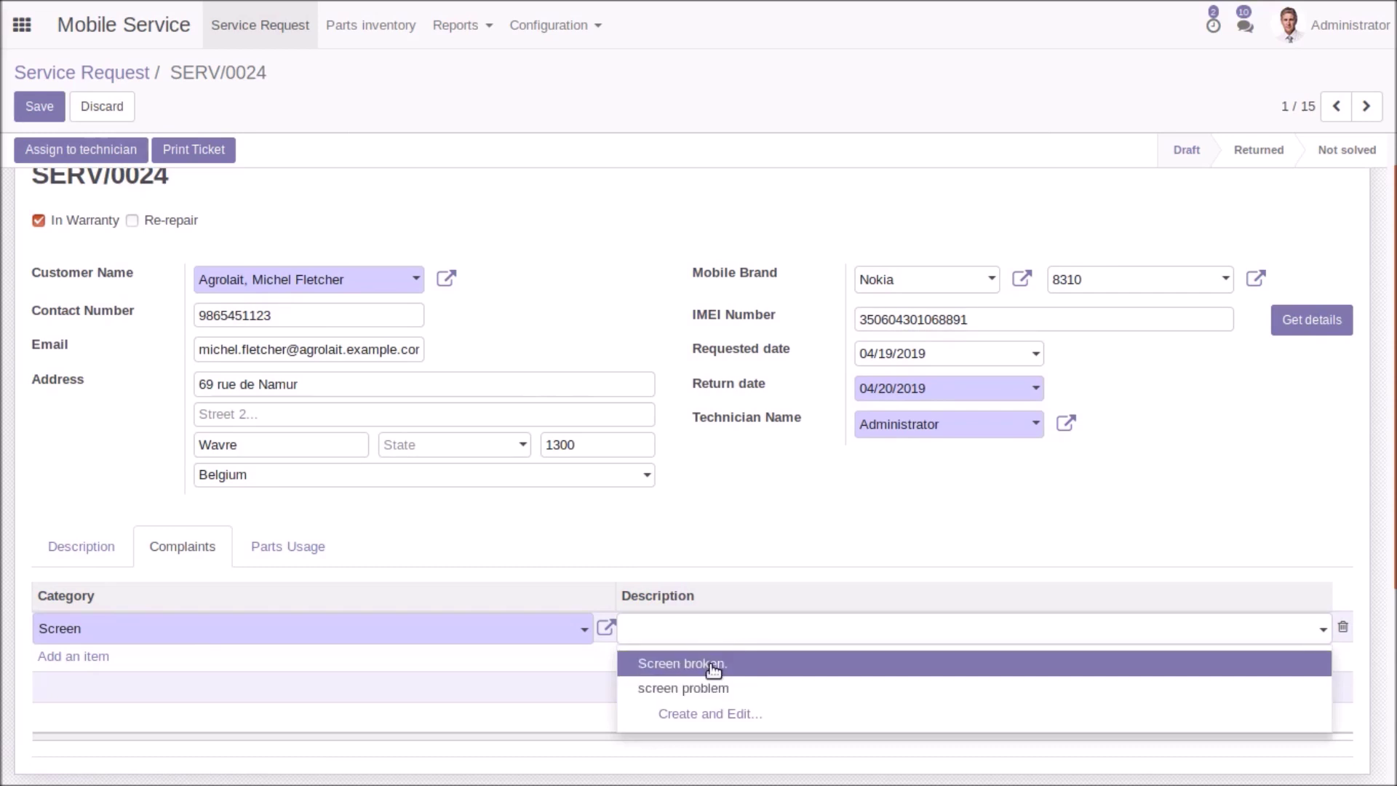
pyautogui.click(712, 664)
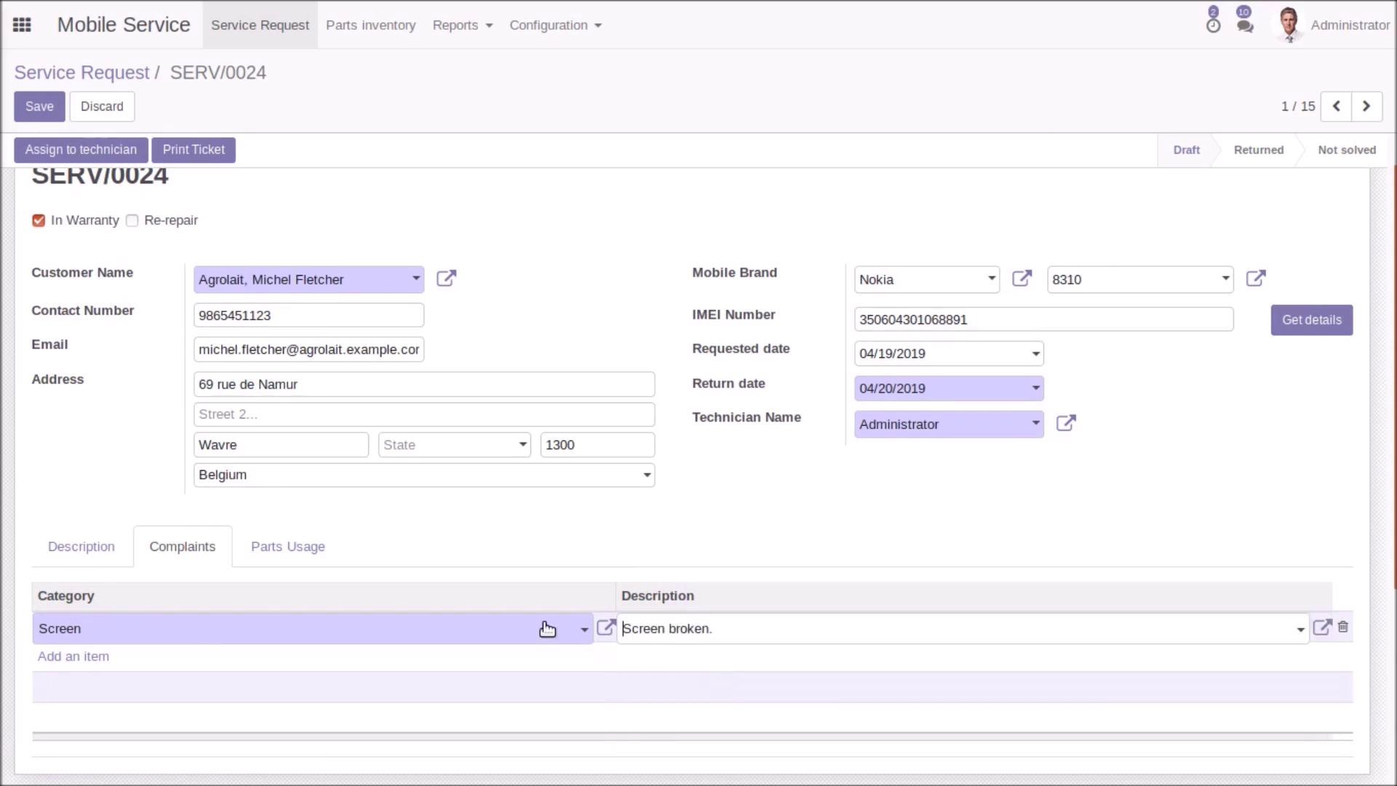
# Add a second complaint with category Touch and description "Touch screen sensitivity problem.", and save the request
pyautogui.click(44, 657)
pyautogui.click(173, 667)
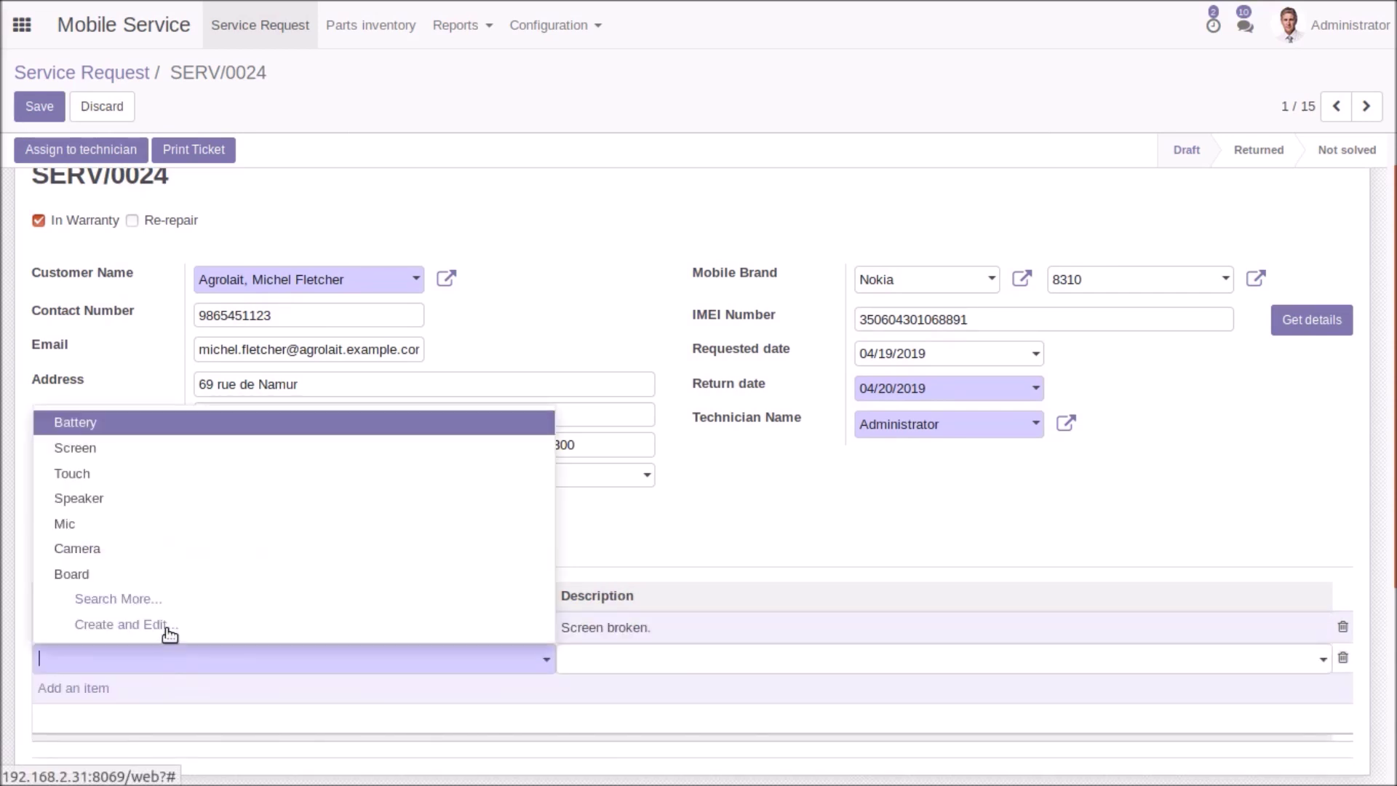
pyautogui.click(136, 474)
pyautogui.click(715, 664)
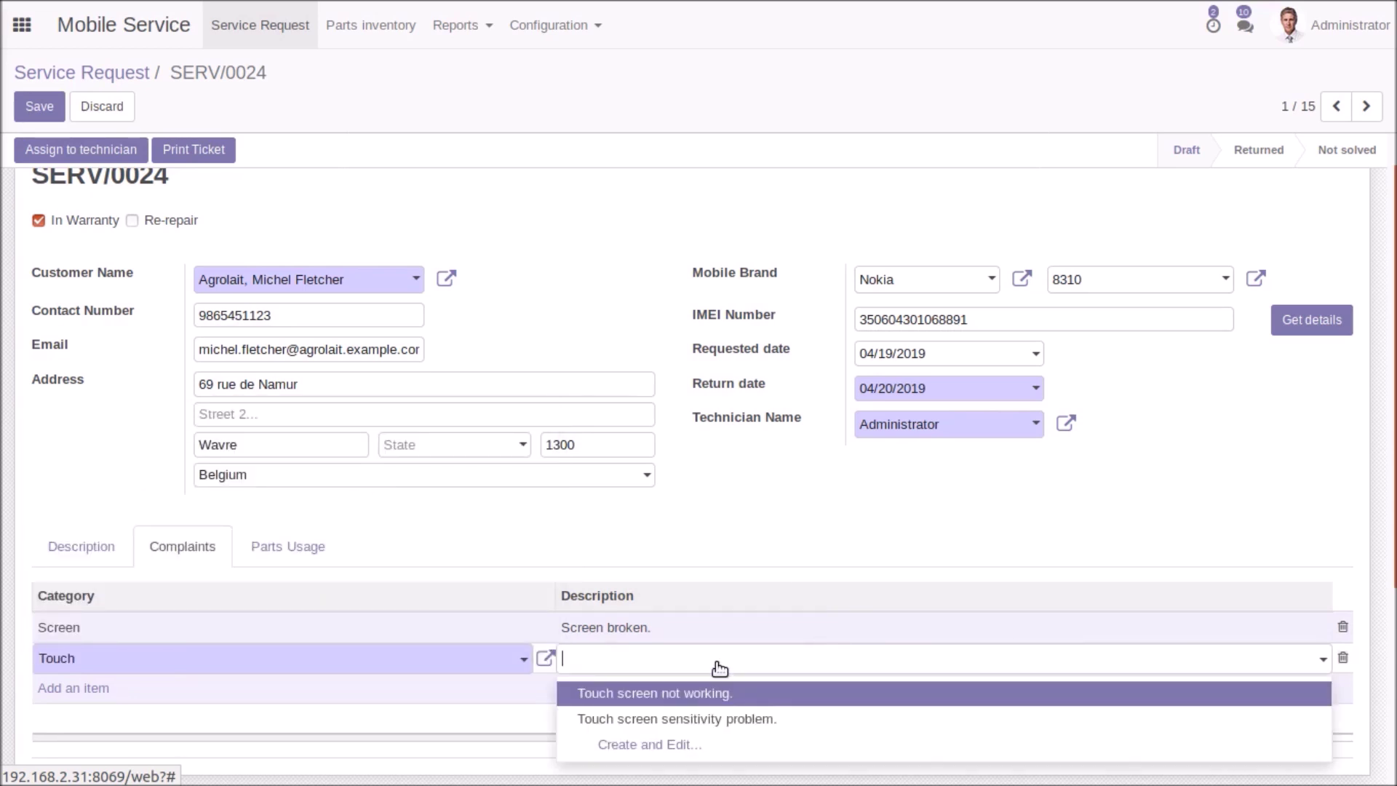
pyautogui.click(686, 722)
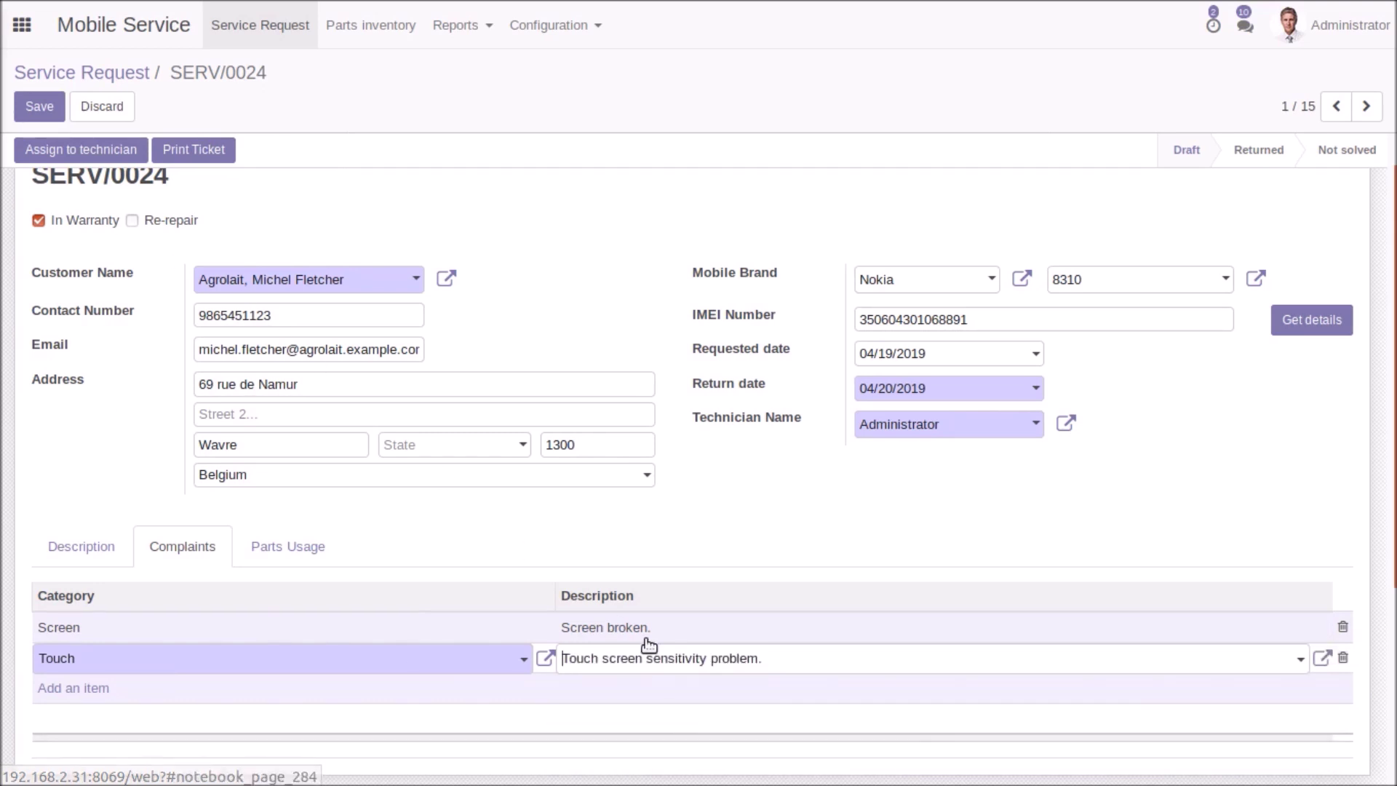
pyautogui.click(43, 111)
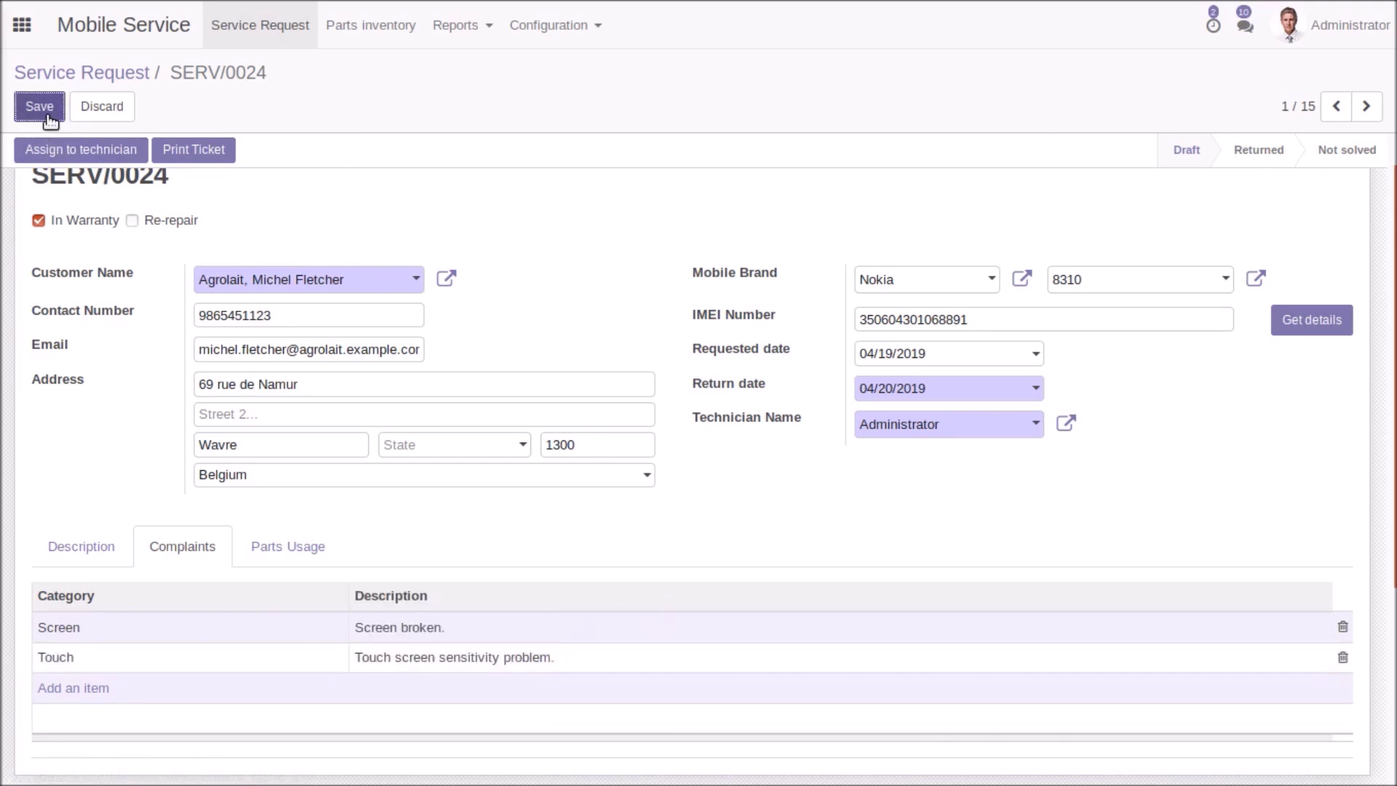
pyautogui.click(44, 109)
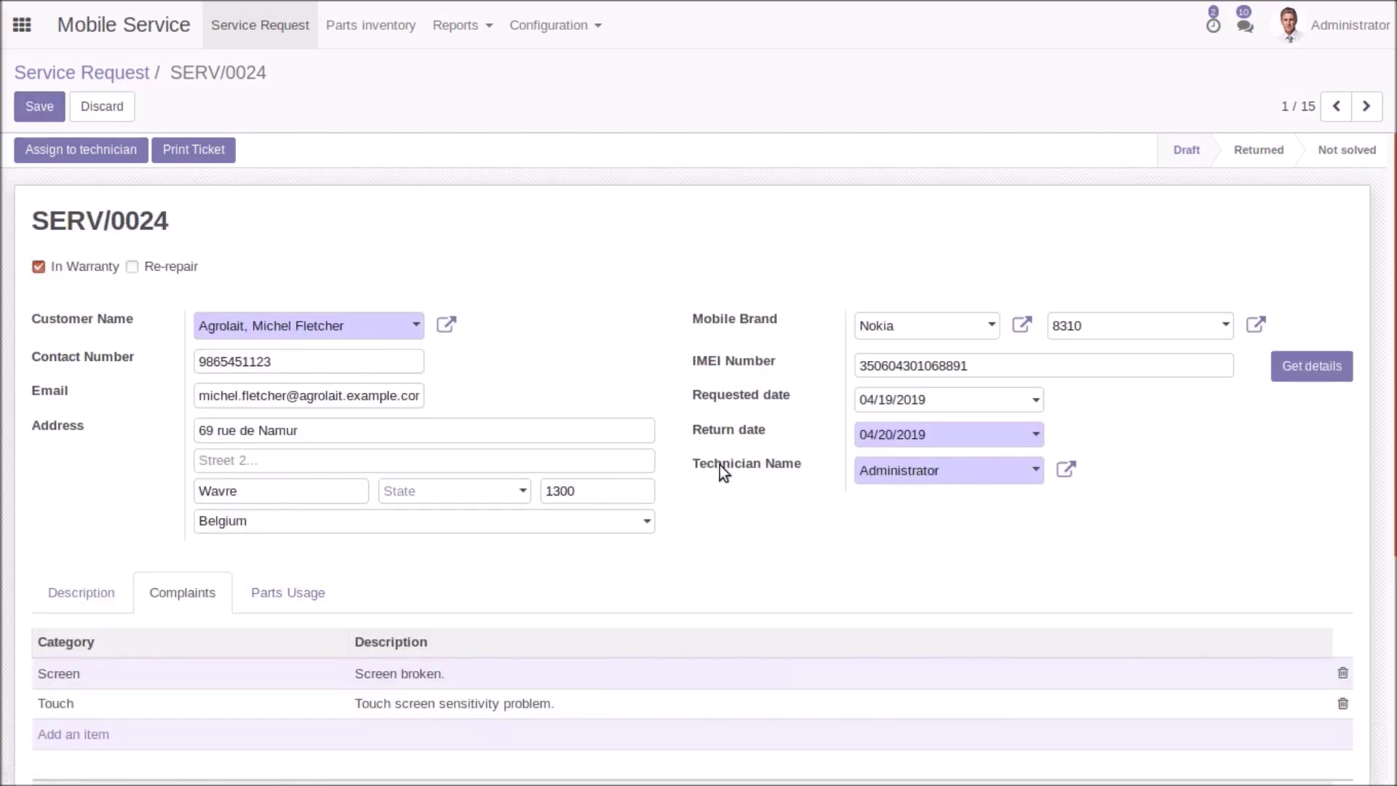
# Replace the administrator with another technician on the service request and assign the request to that technician
pyautogui.click(963, 473)
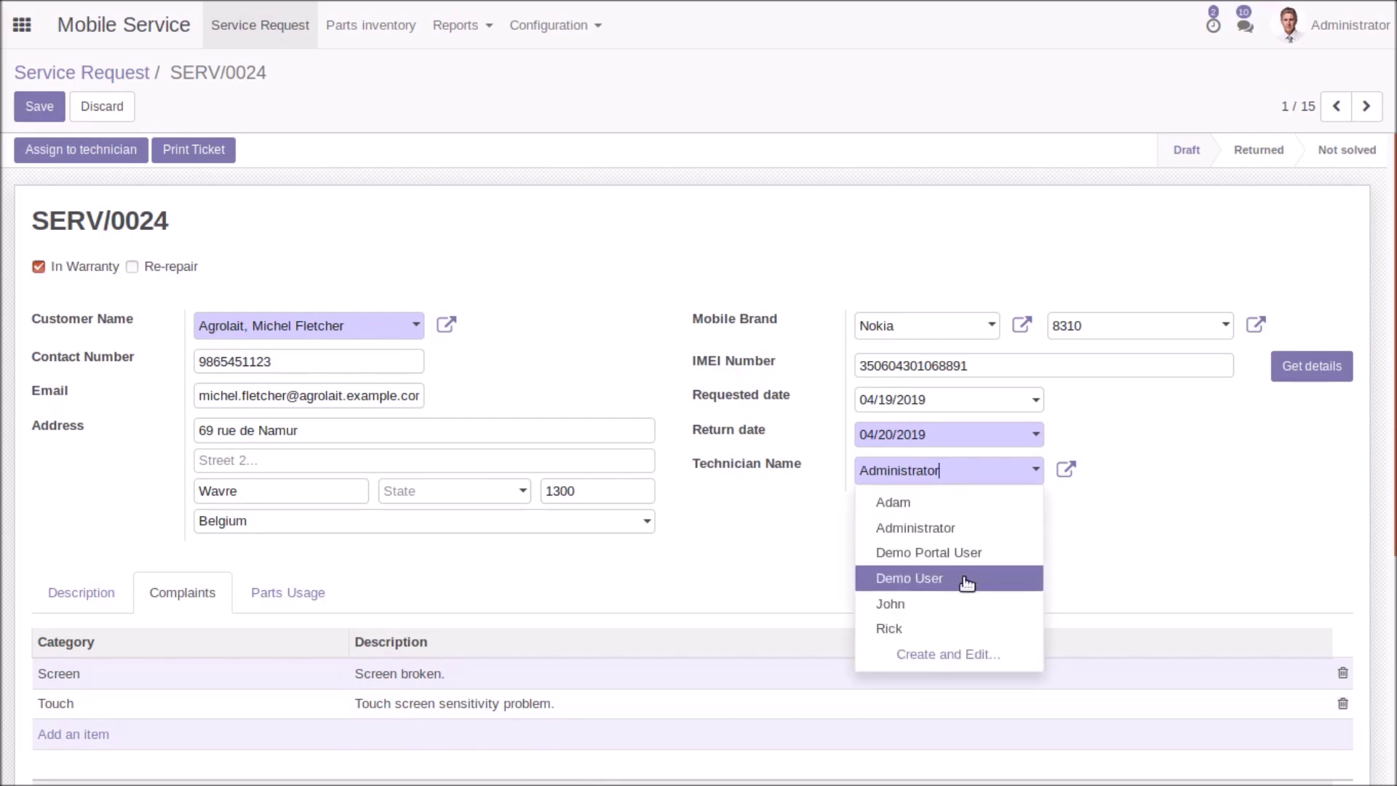
pyautogui.click(966, 610)
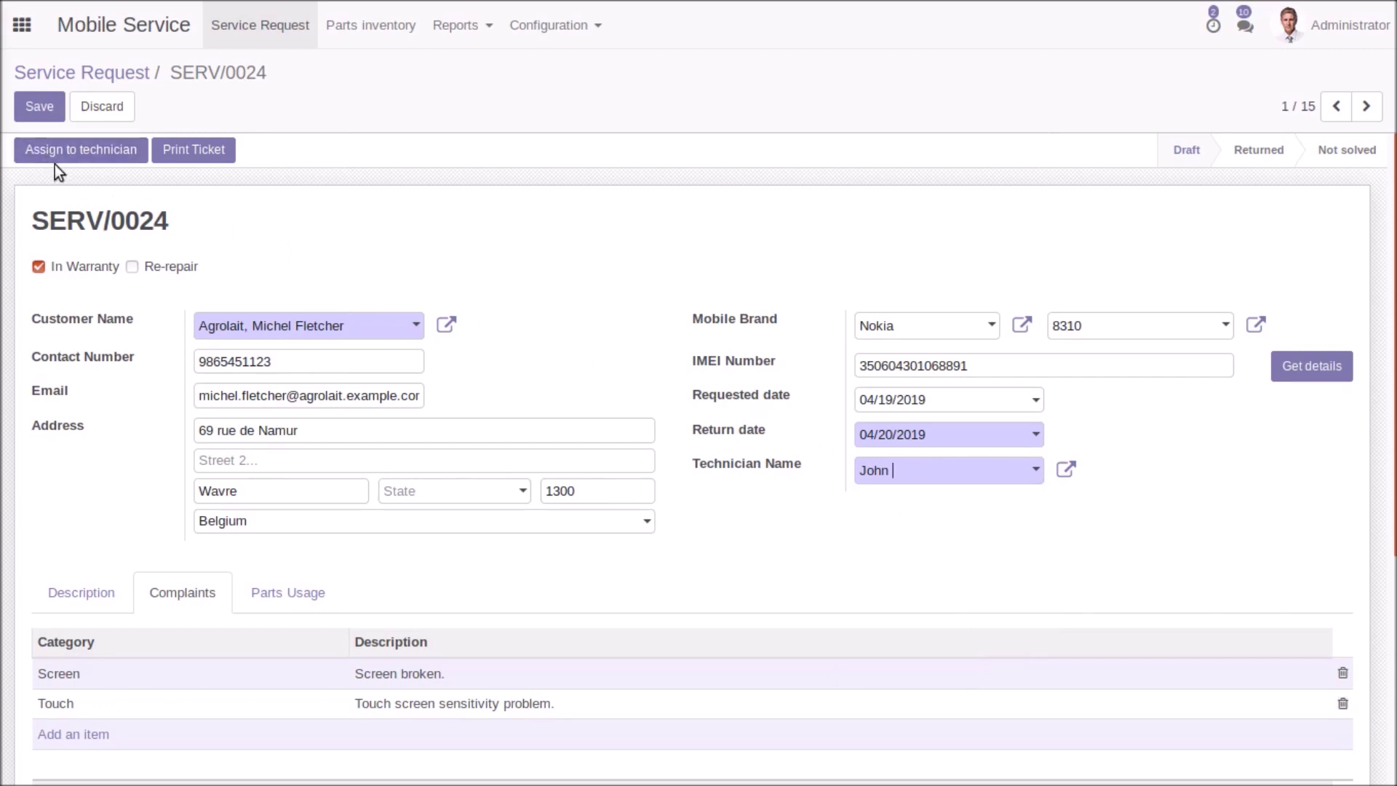
pyautogui.click(70, 151)
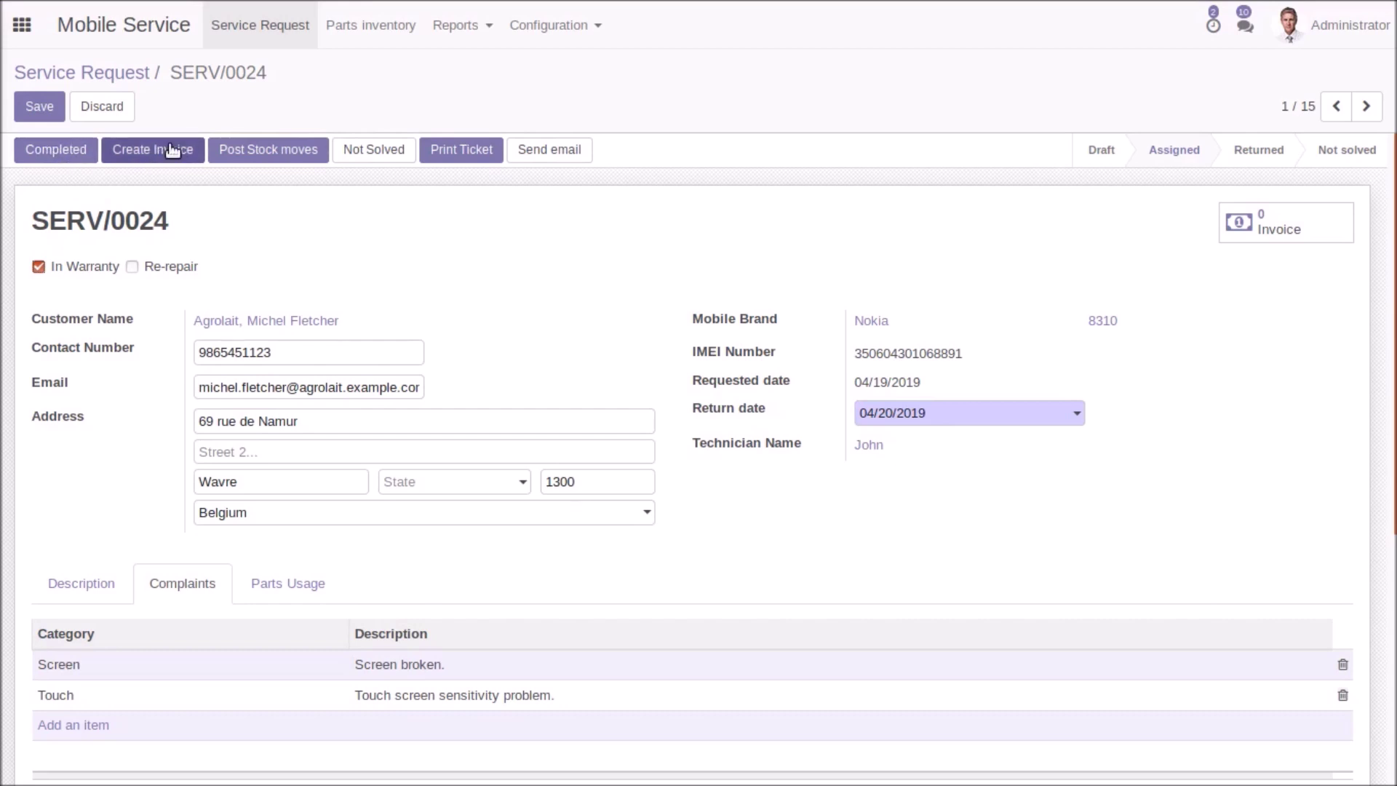
# Print the request's service ticket, open the downloaded PDF to check its device details and complaints, and close it
pyautogui.click(463, 154)
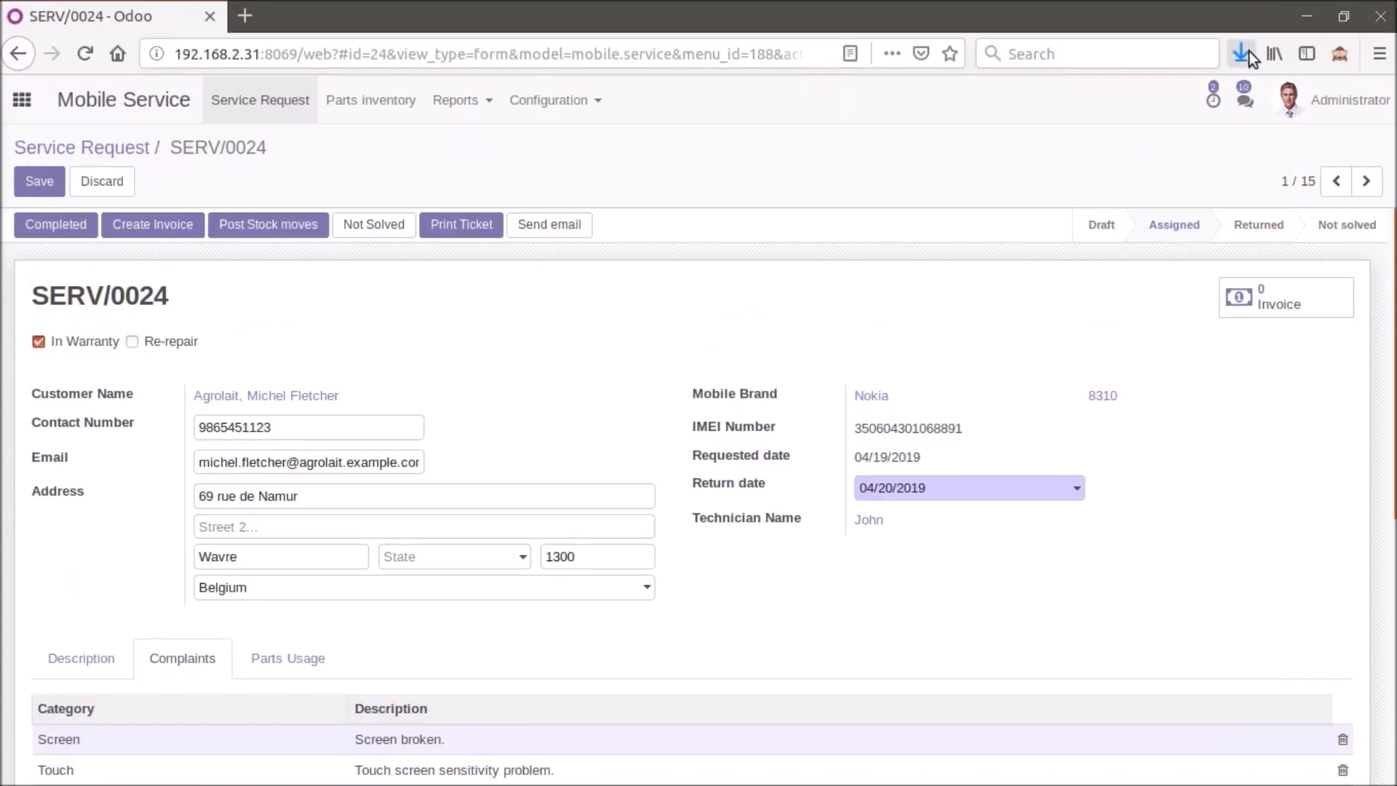
pyautogui.click(1241, 53)
pyautogui.click(1027, 122)
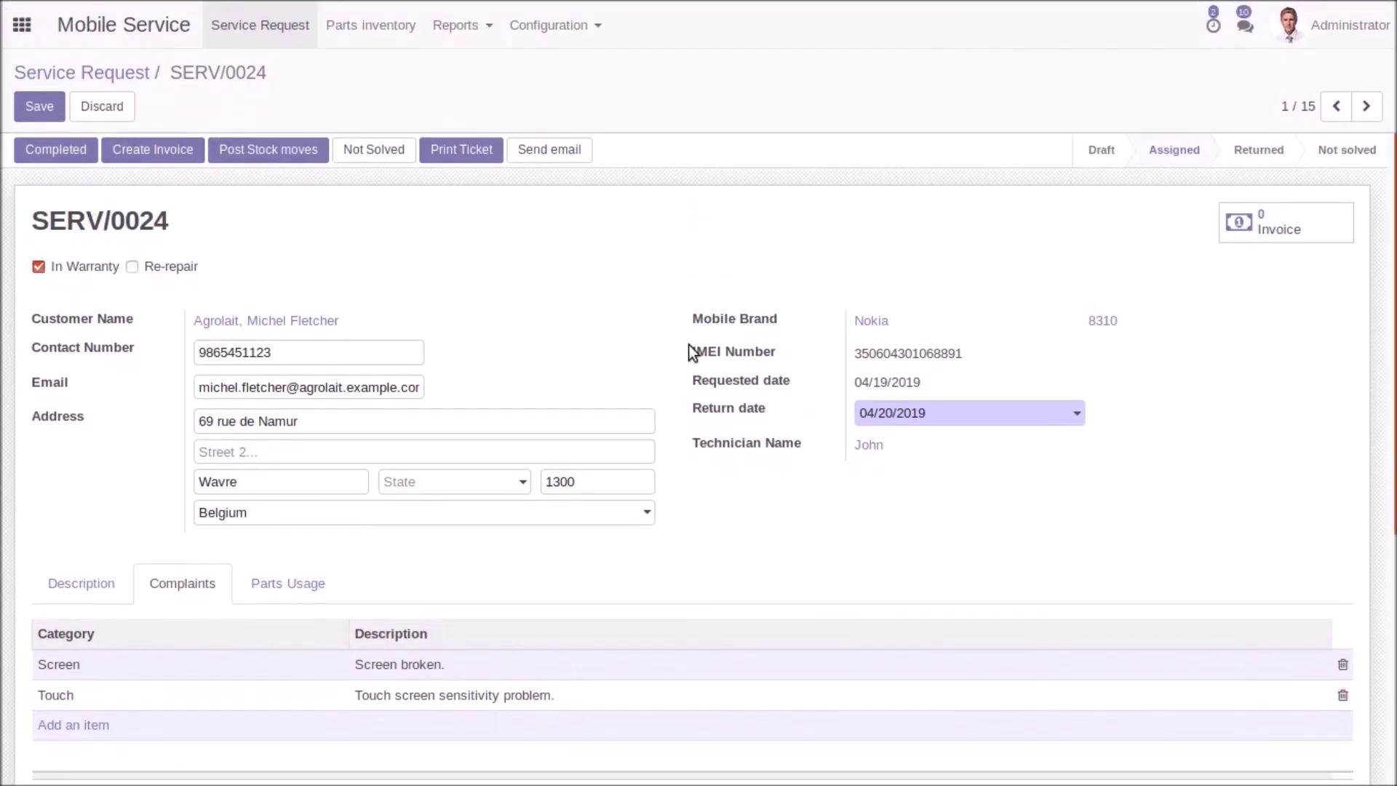
pyautogui.scroll(-2, 649, 417)
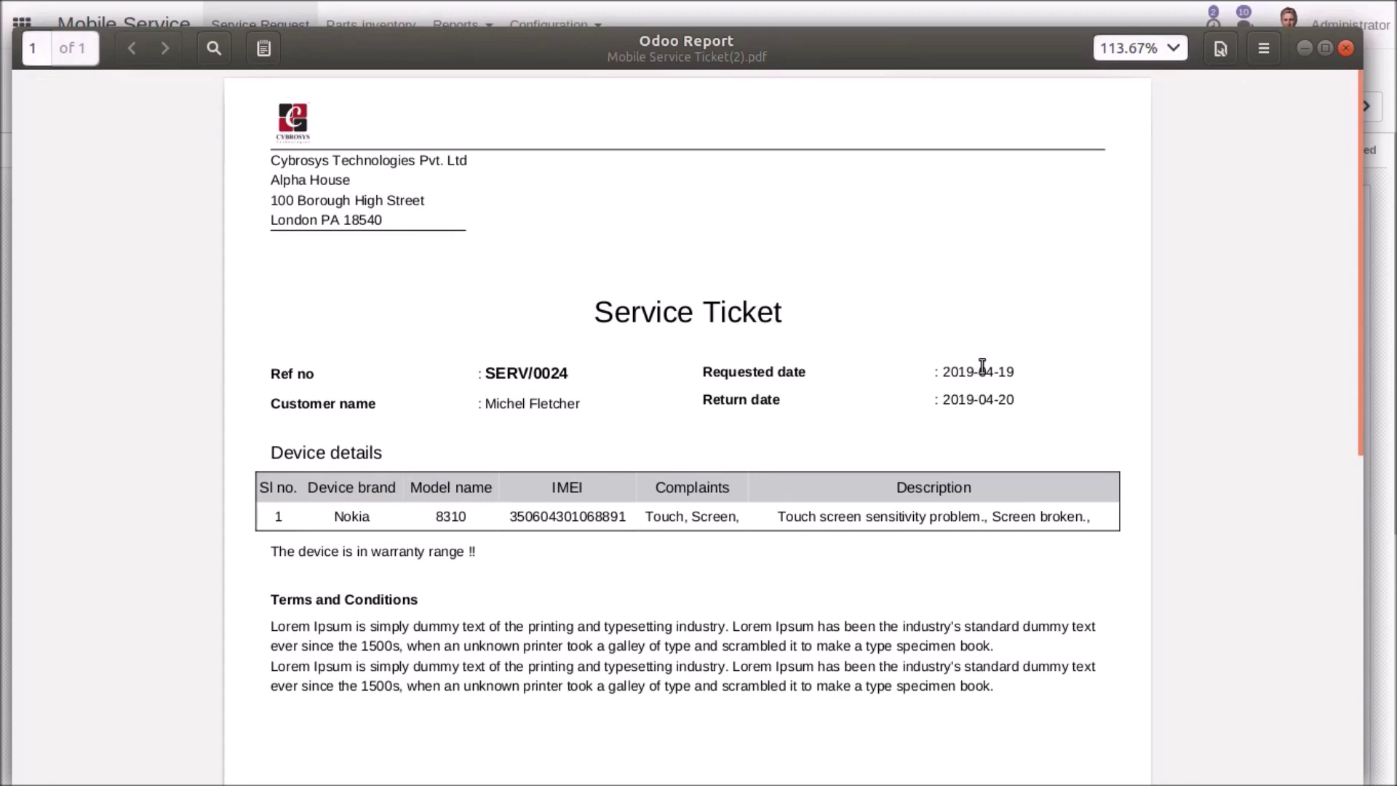
pyautogui.hotkey('ctrl', 'w')
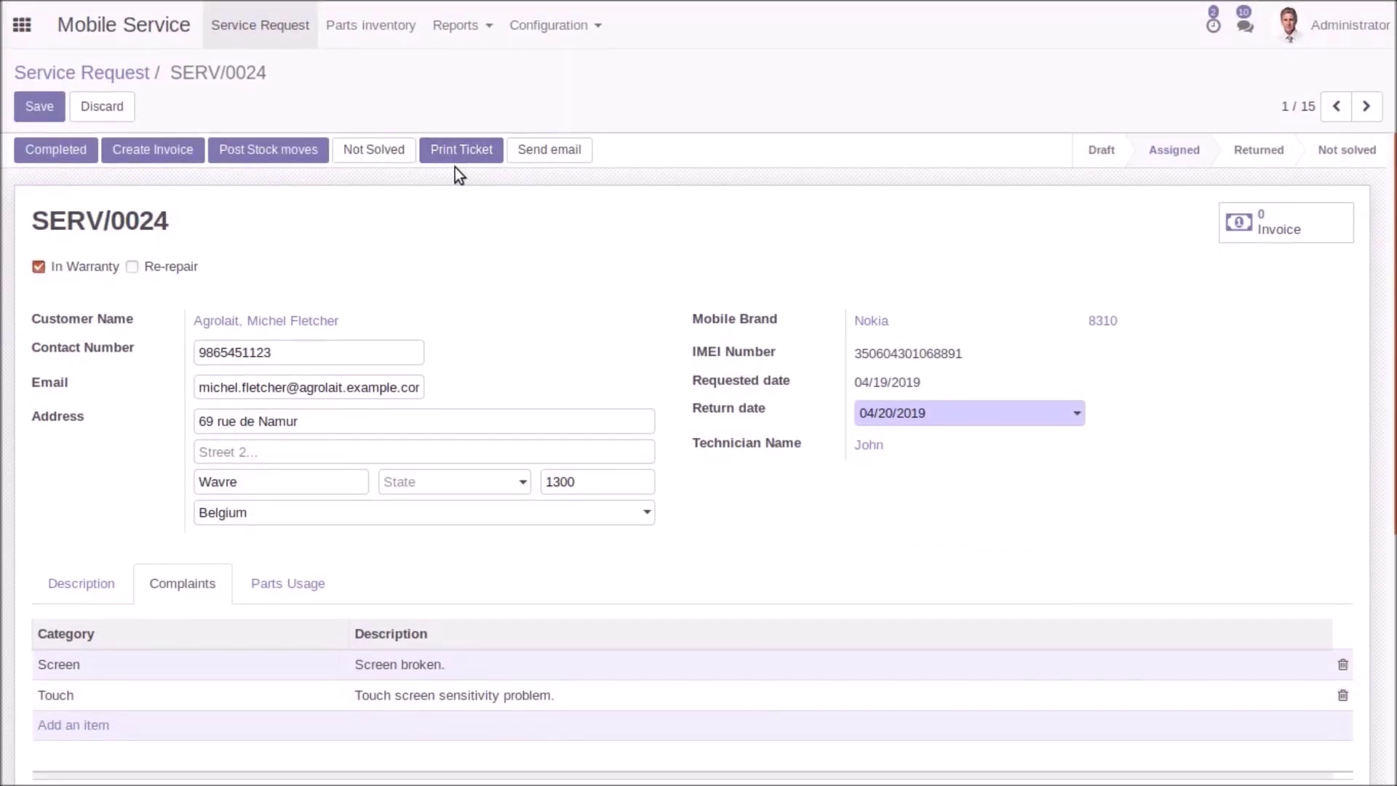
# Open the service status email for the customer, check its device and reference text, and send it
pyautogui.click(558, 151)
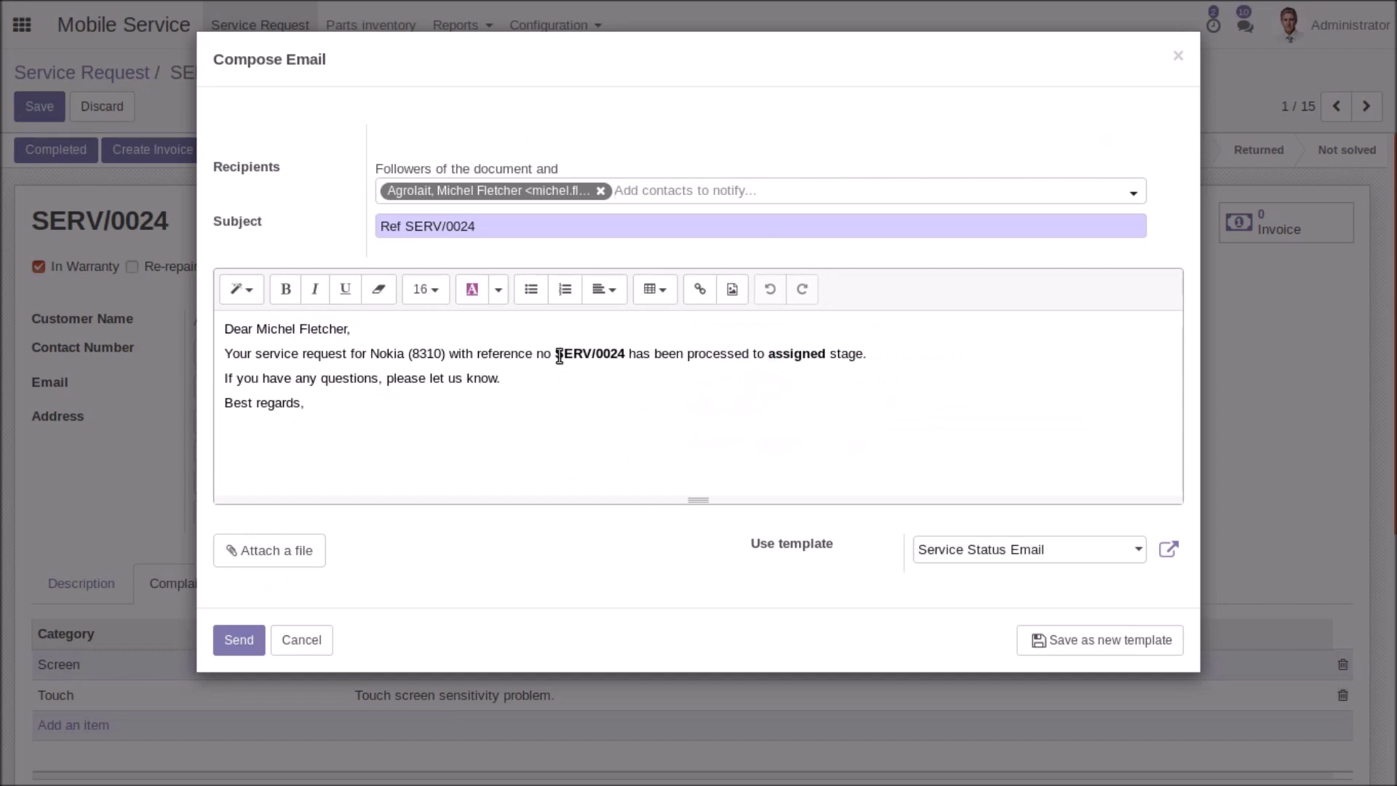
pyautogui.moveTo(557, 355); pyautogui.dragTo(617, 356)
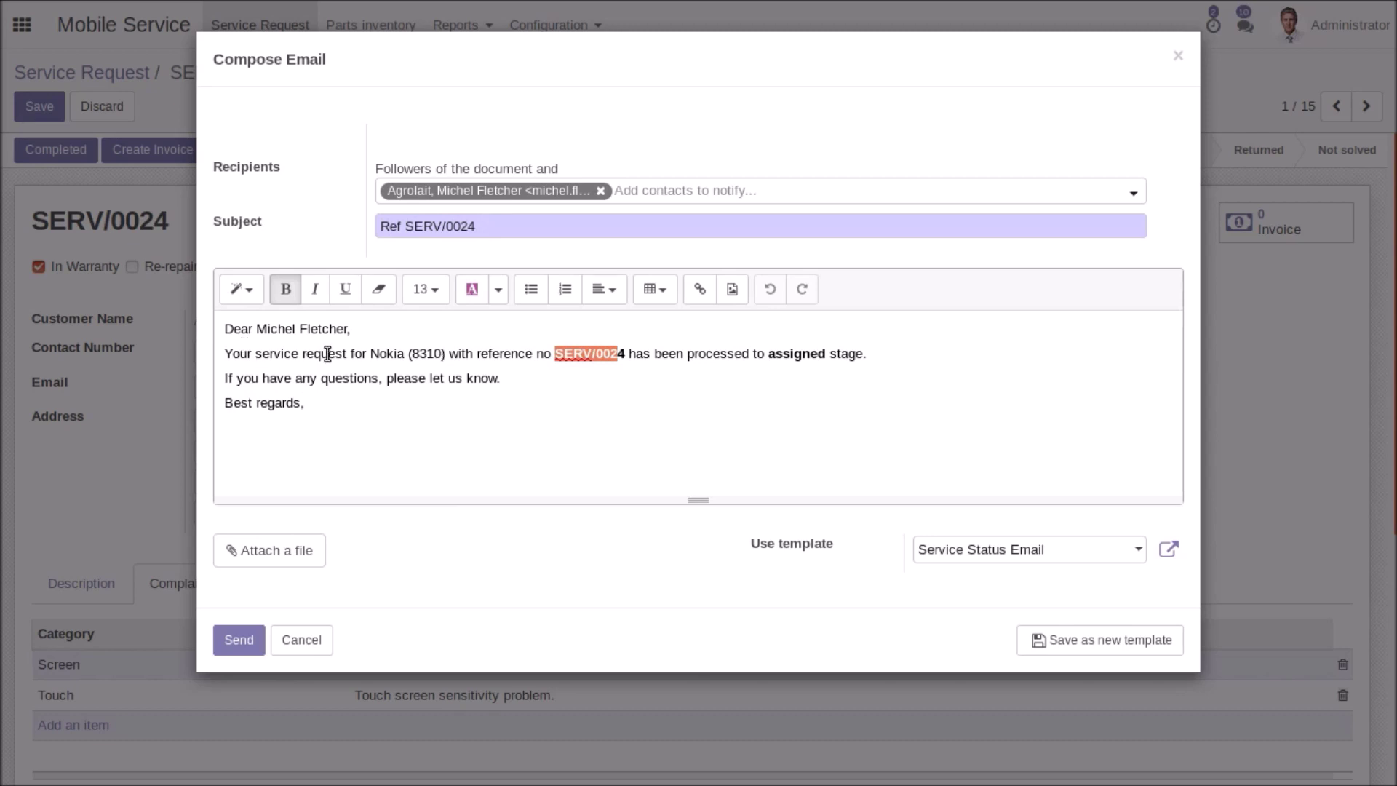
pyautogui.moveTo(369, 354); pyautogui.dragTo(443, 355)
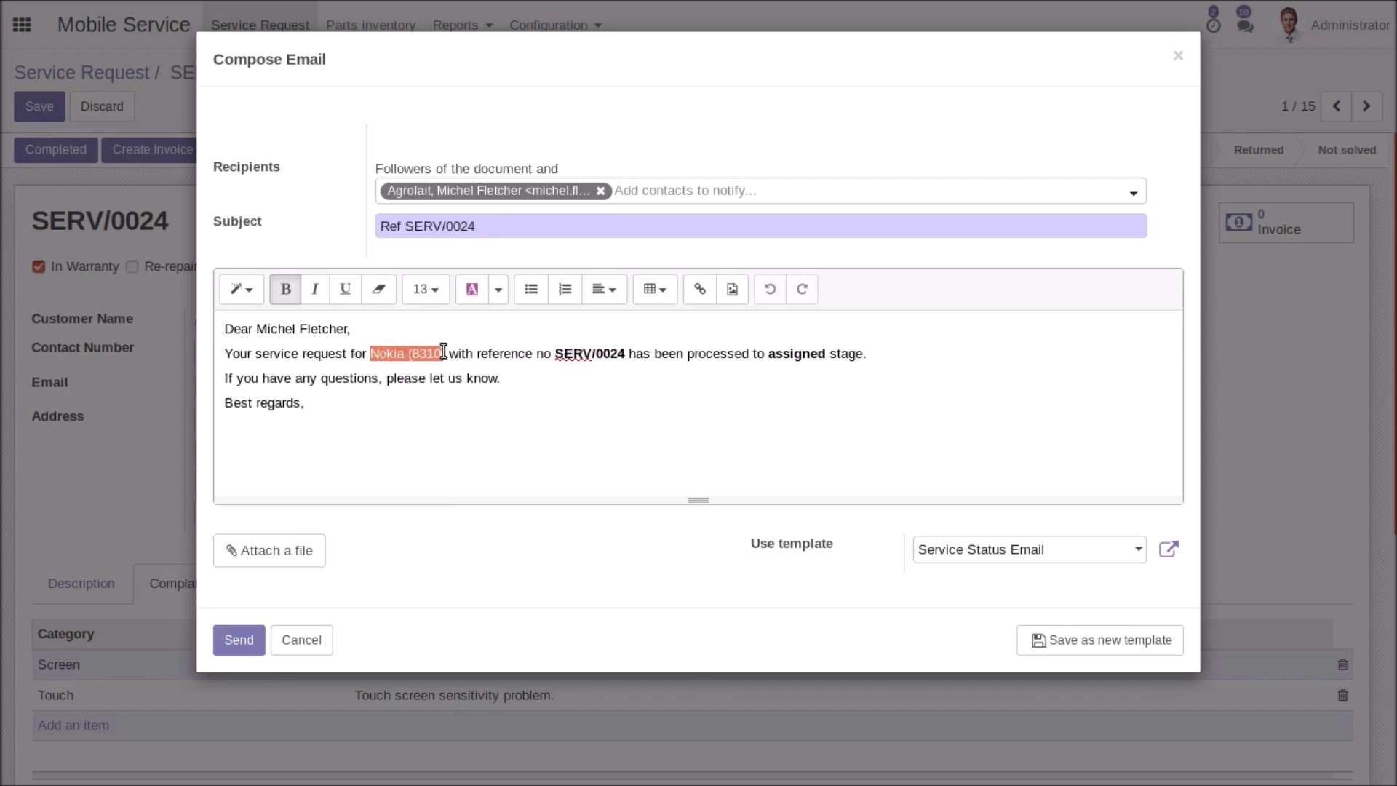
pyautogui.click(240, 639)
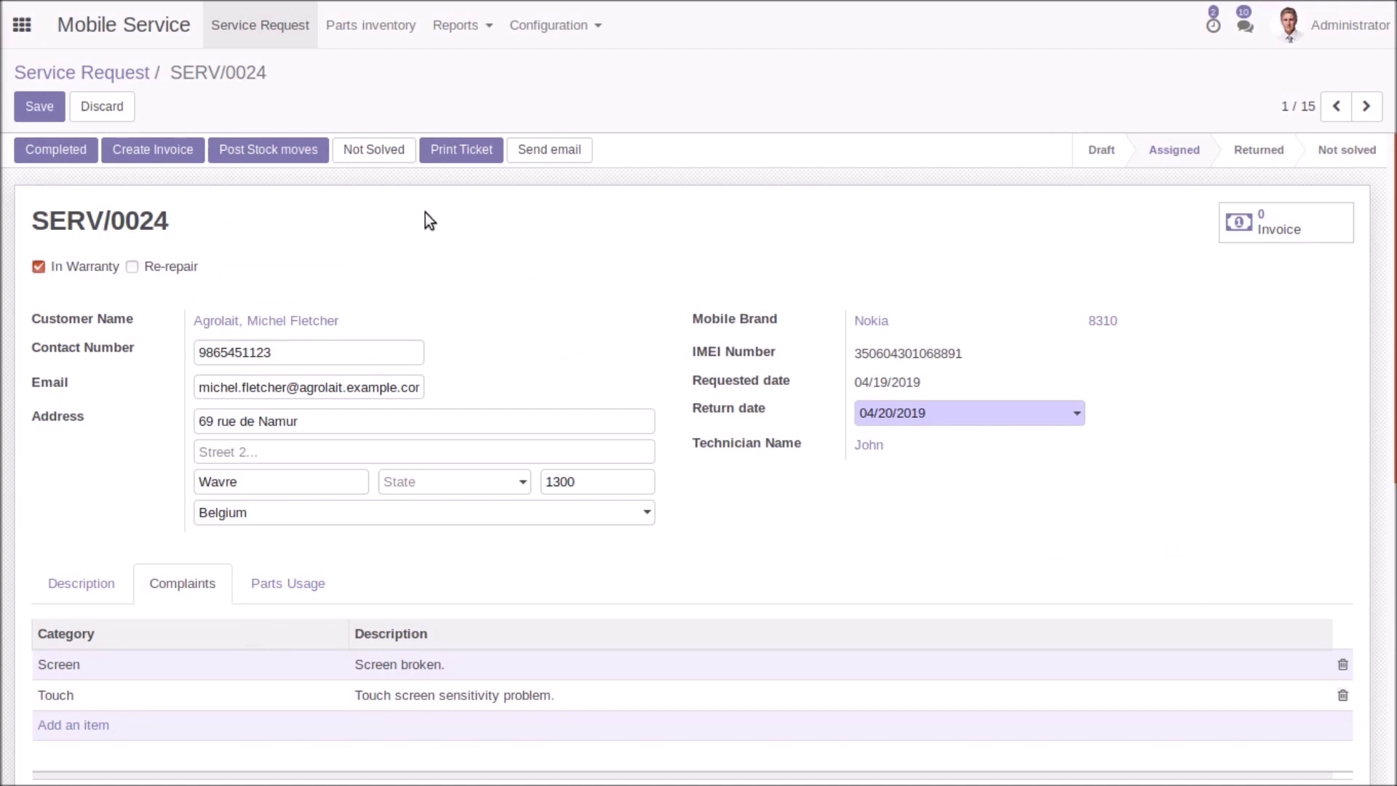
# Check the request's parts usage list against its complaints
pyautogui.click(276, 595)
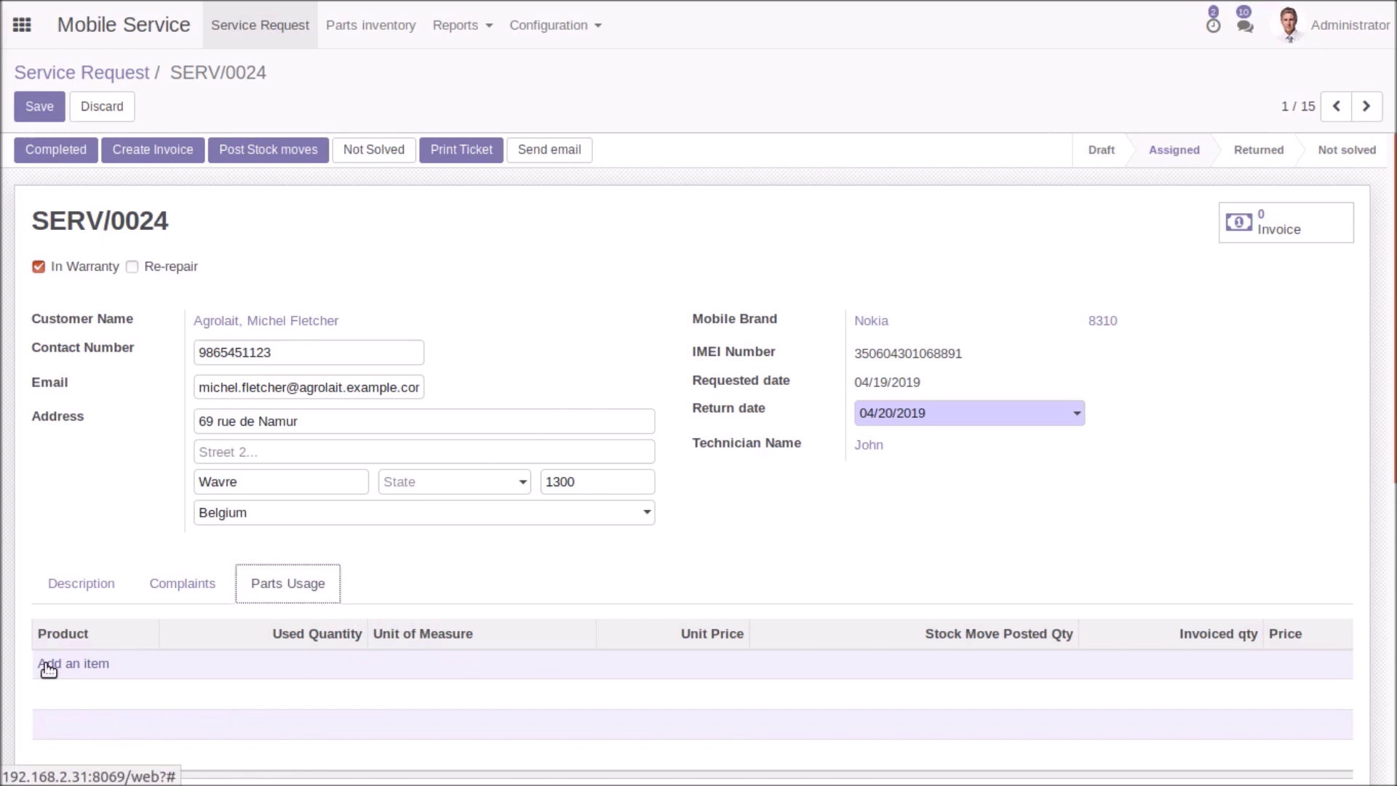
pyautogui.click(198, 593)
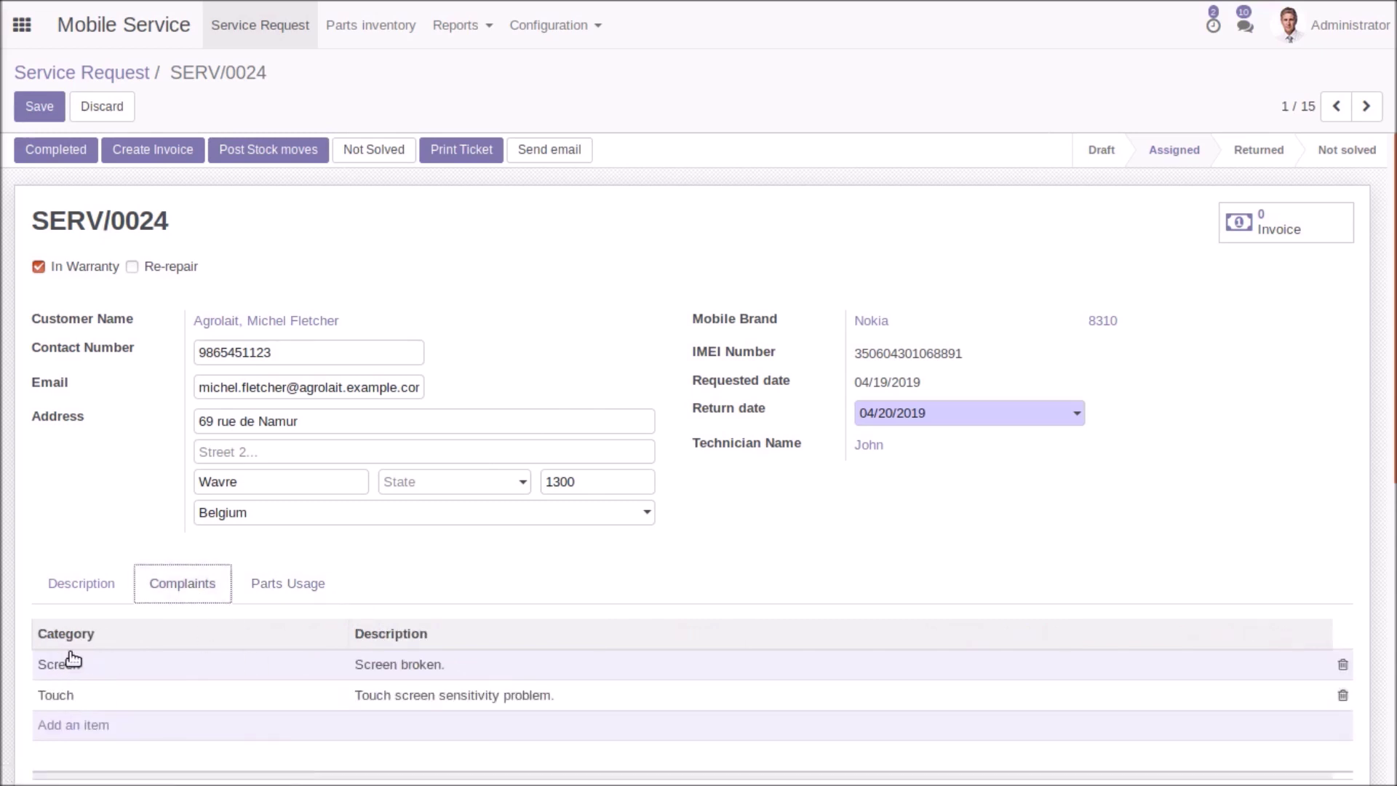
pyautogui.click(265, 587)
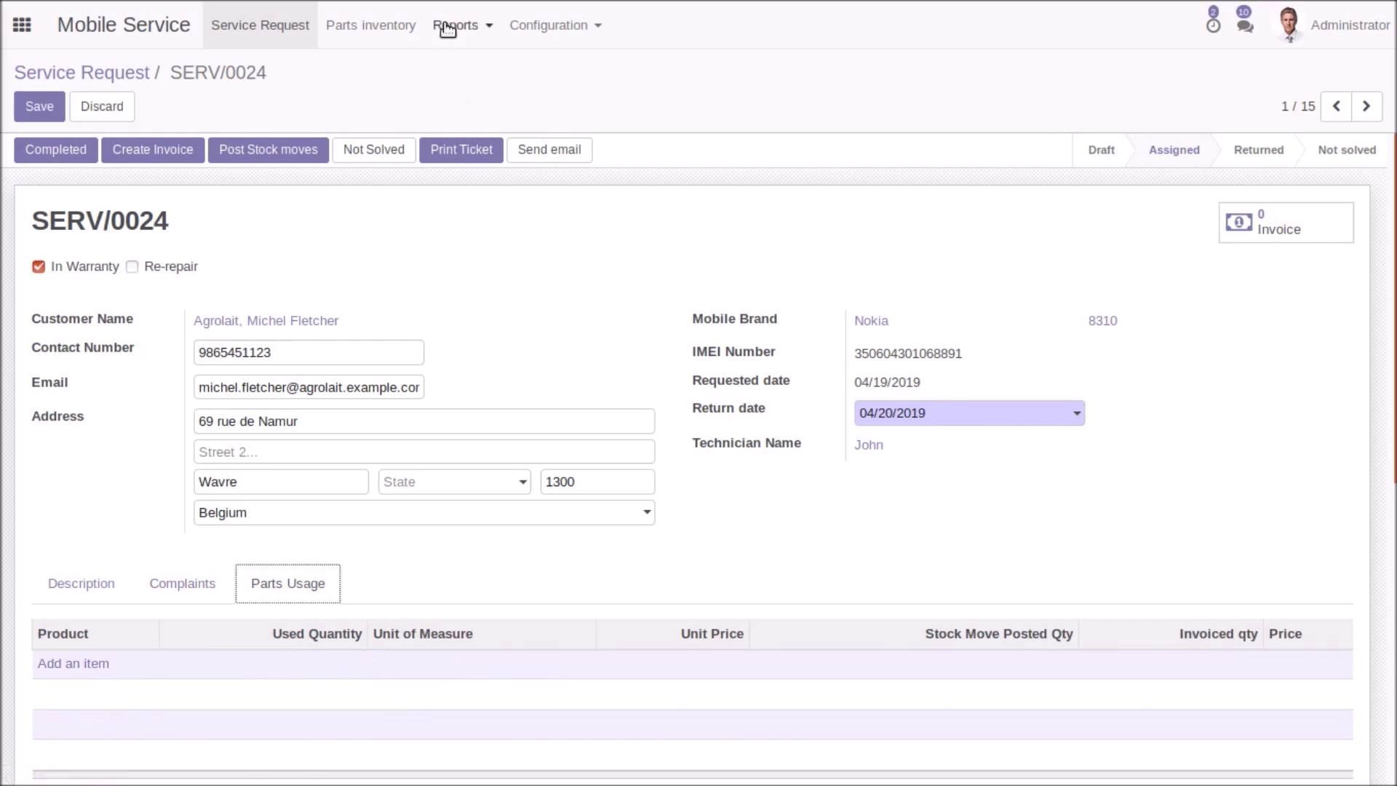
# Create a parts inventory product named Touch with internal reference Nokia, sales price 1000 and cost 800, marked as a mobile part
pyautogui.click(393, 29)
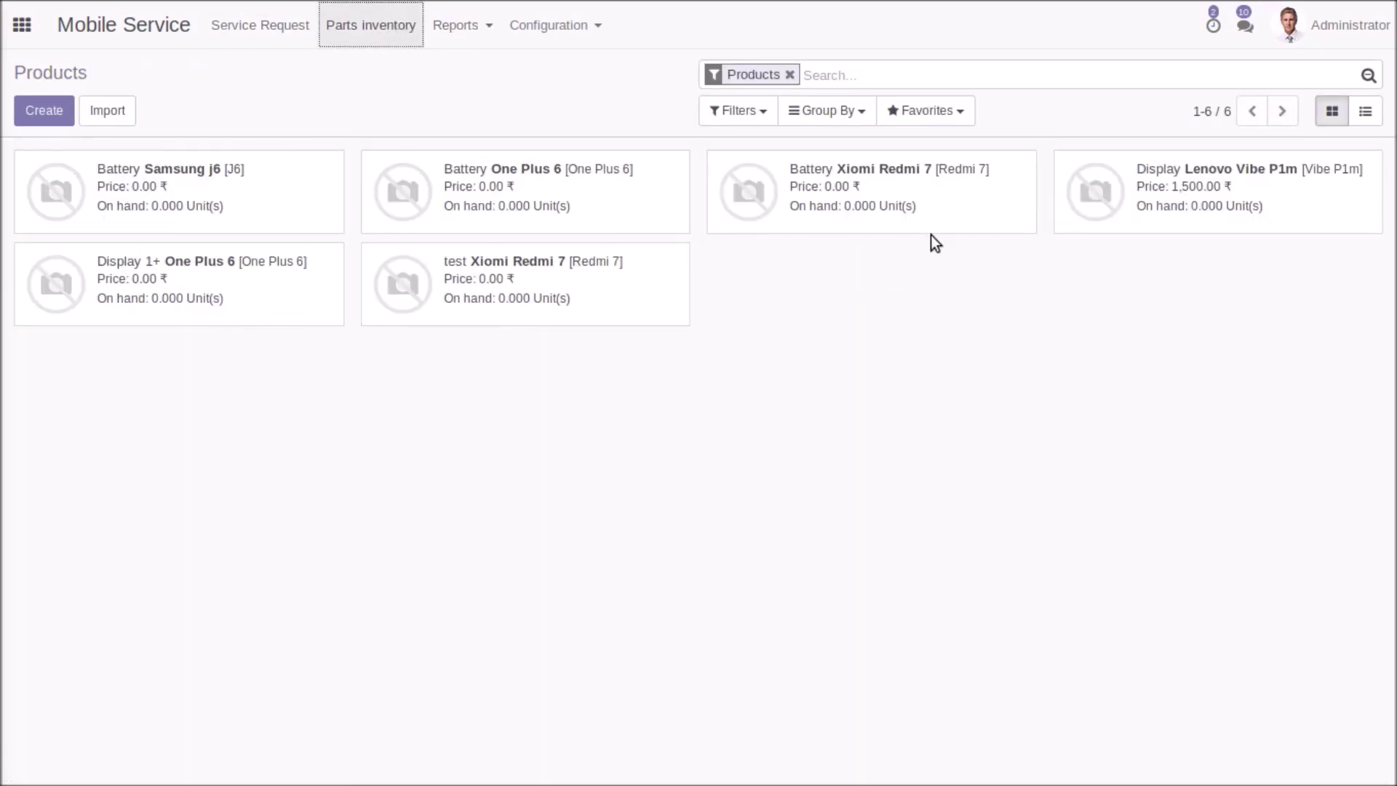
pyautogui.click(42, 116)
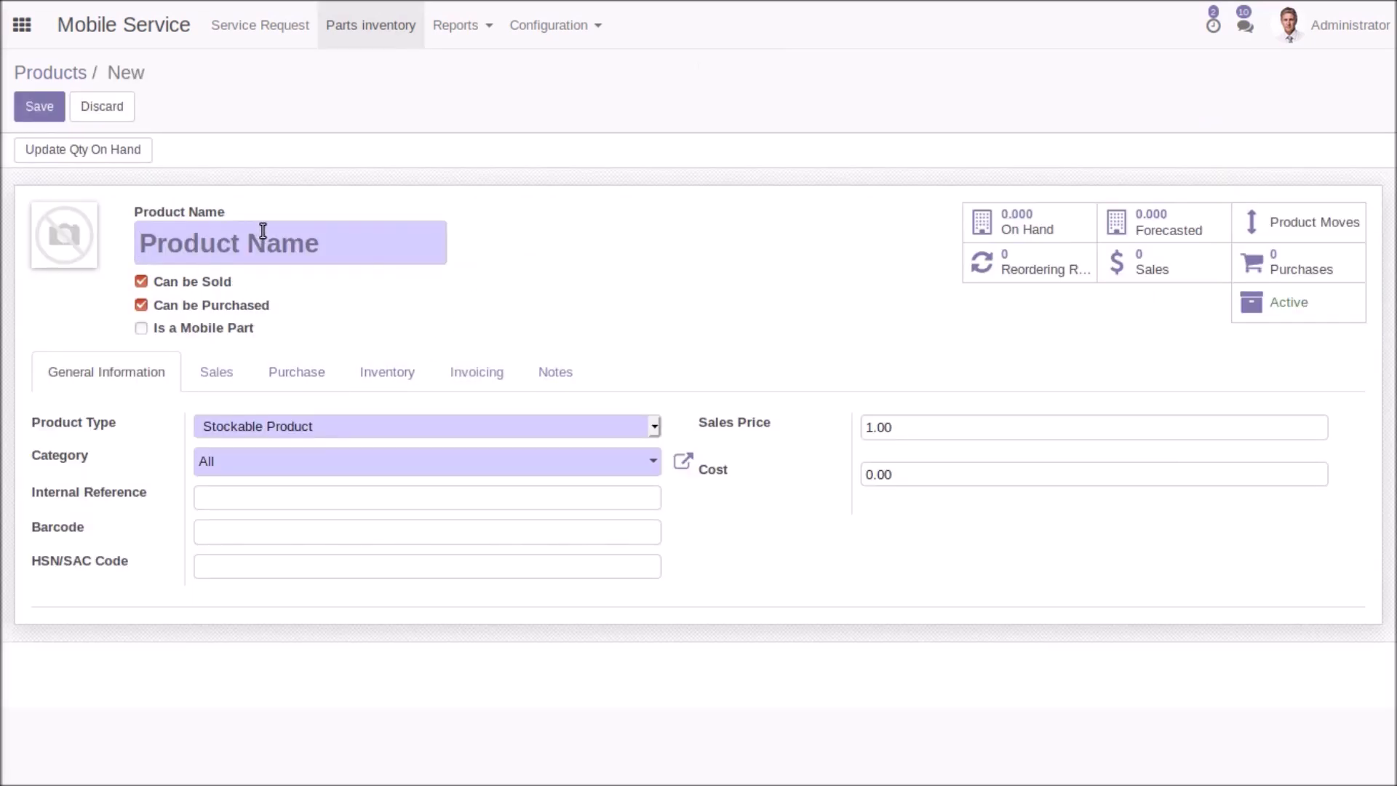
pyautogui.write('Touch')
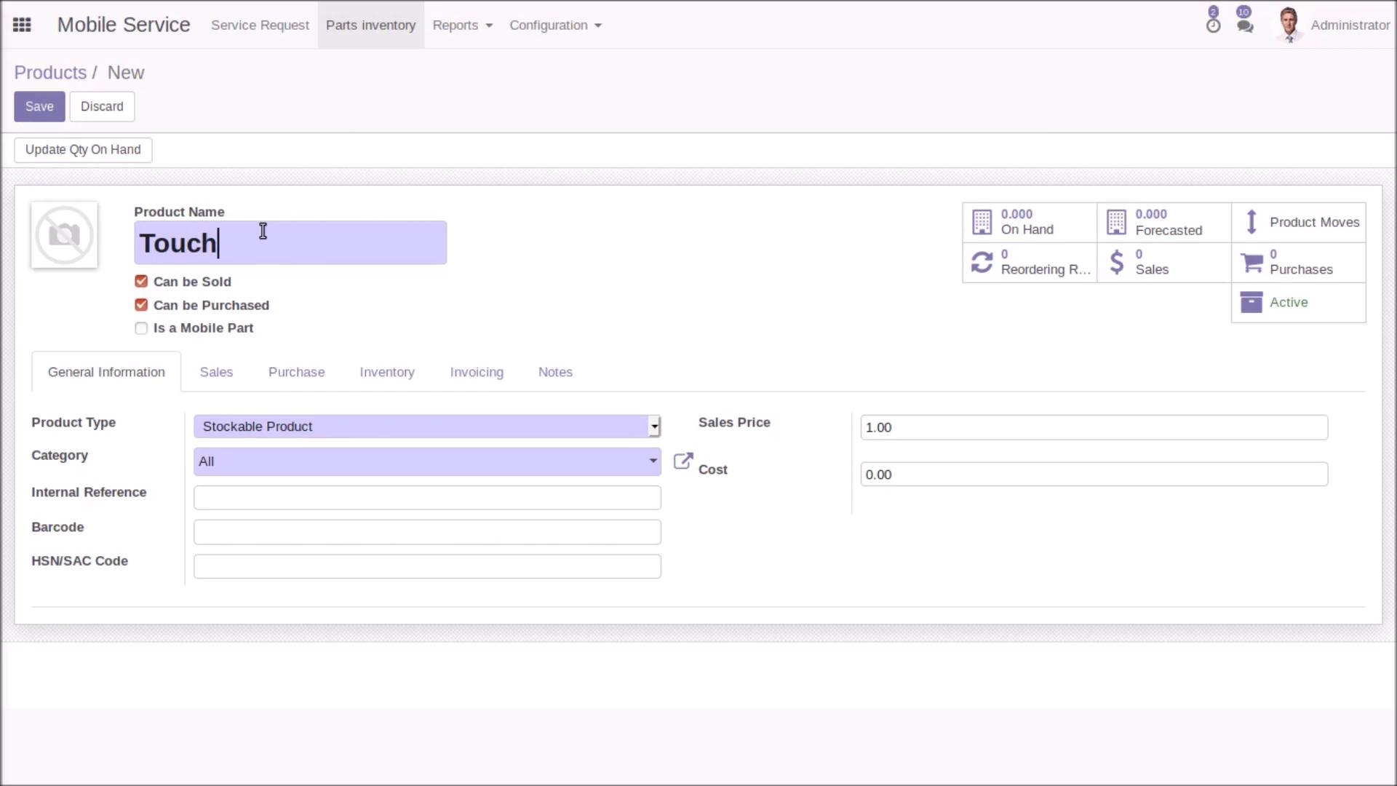
pyautogui.click(227, 493)
pyautogui.moveTo(880, 427); pyautogui.dragTo(853, 427)
pyautogui.write('1000')
pyautogui.write('800')
pyautogui.click(140, 331)
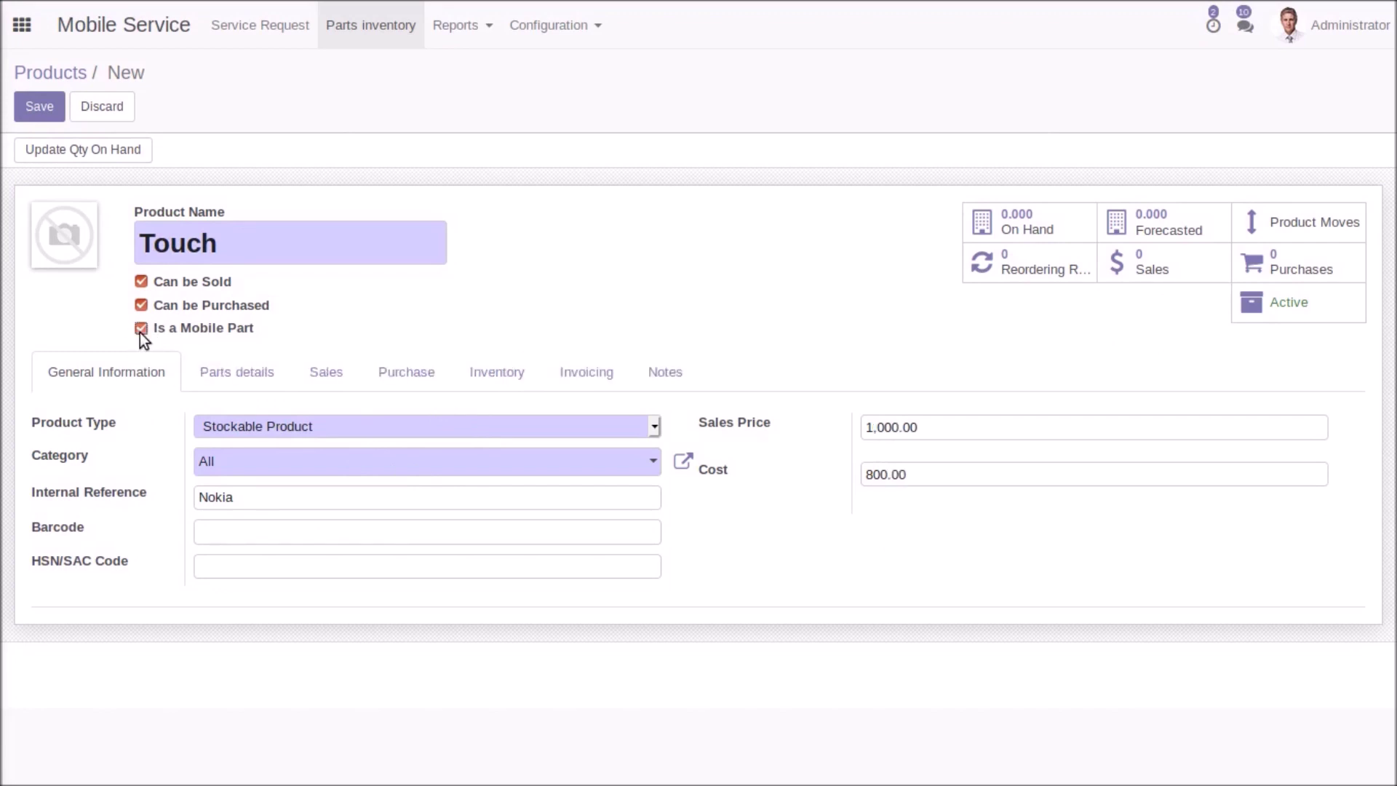
# Set the Touch part's brand to Nokia and its model to 8310 in the parts details
pyautogui.click(235, 372)
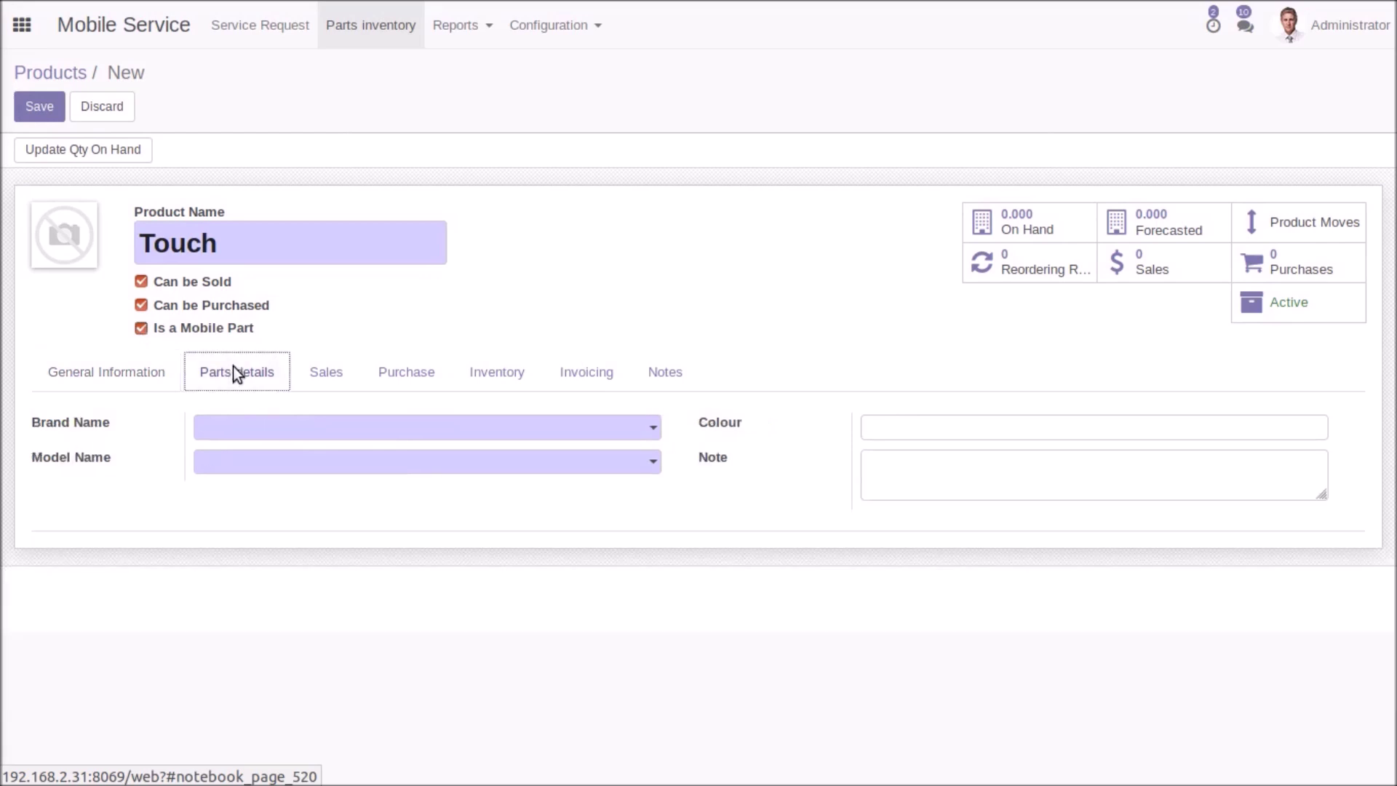
pyautogui.click(566, 435)
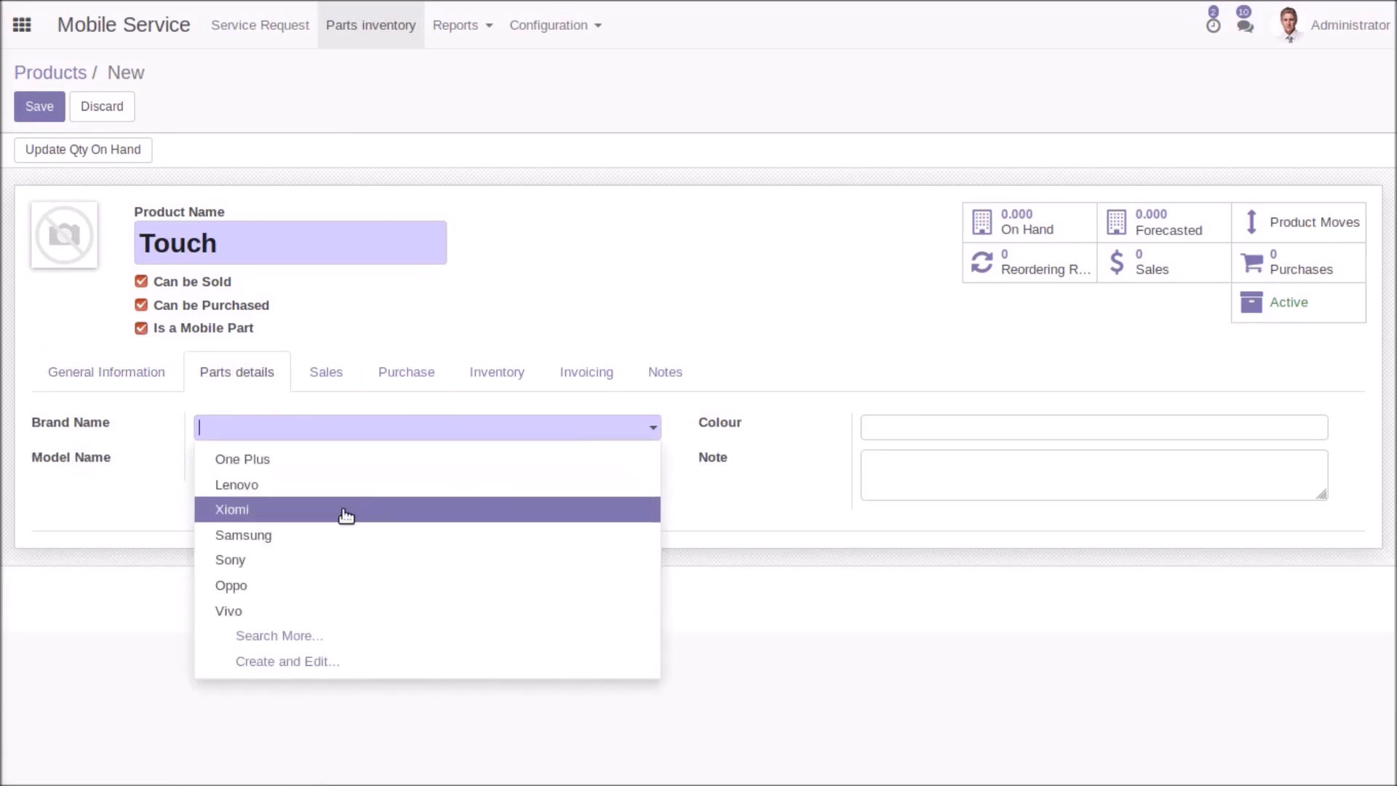
pyautogui.click(304, 632)
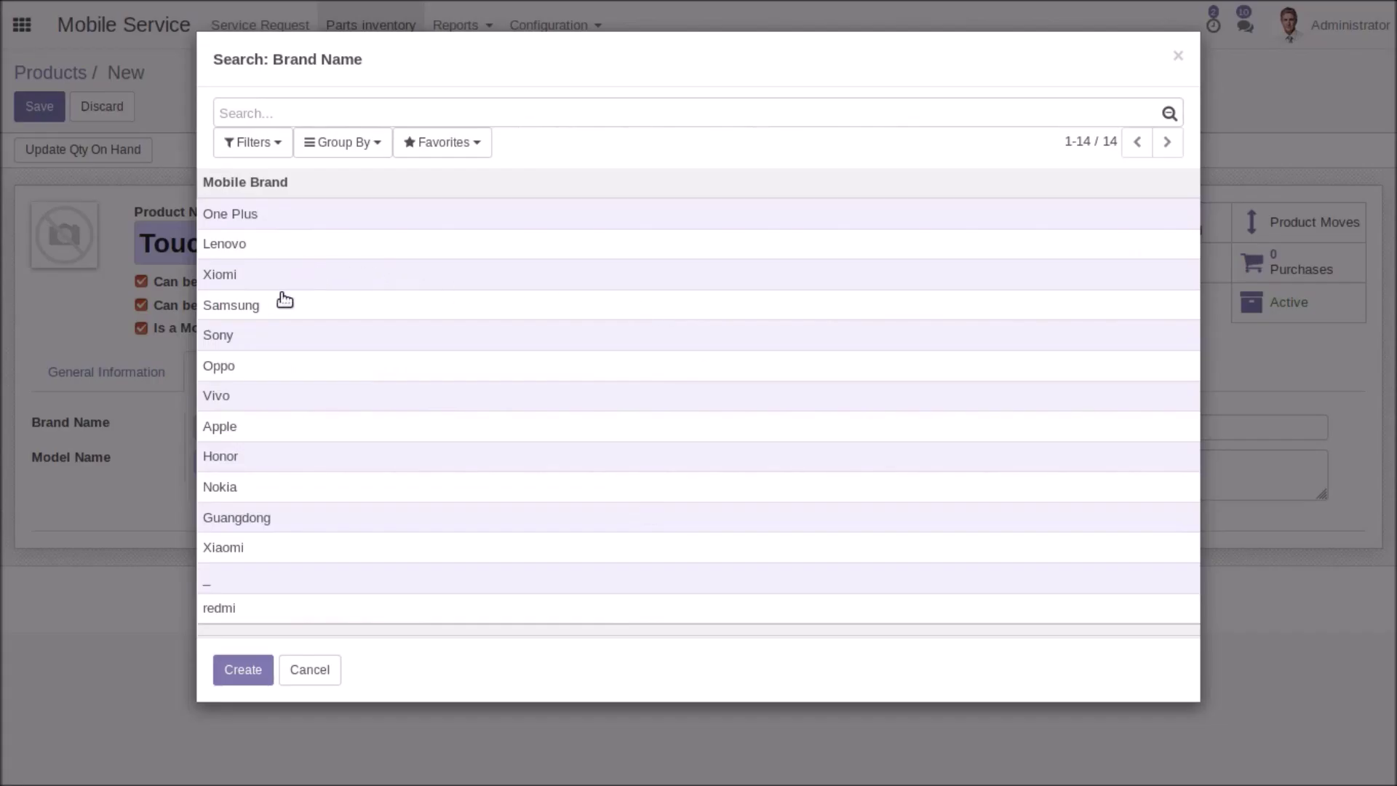
pyautogui.click(246, 487)
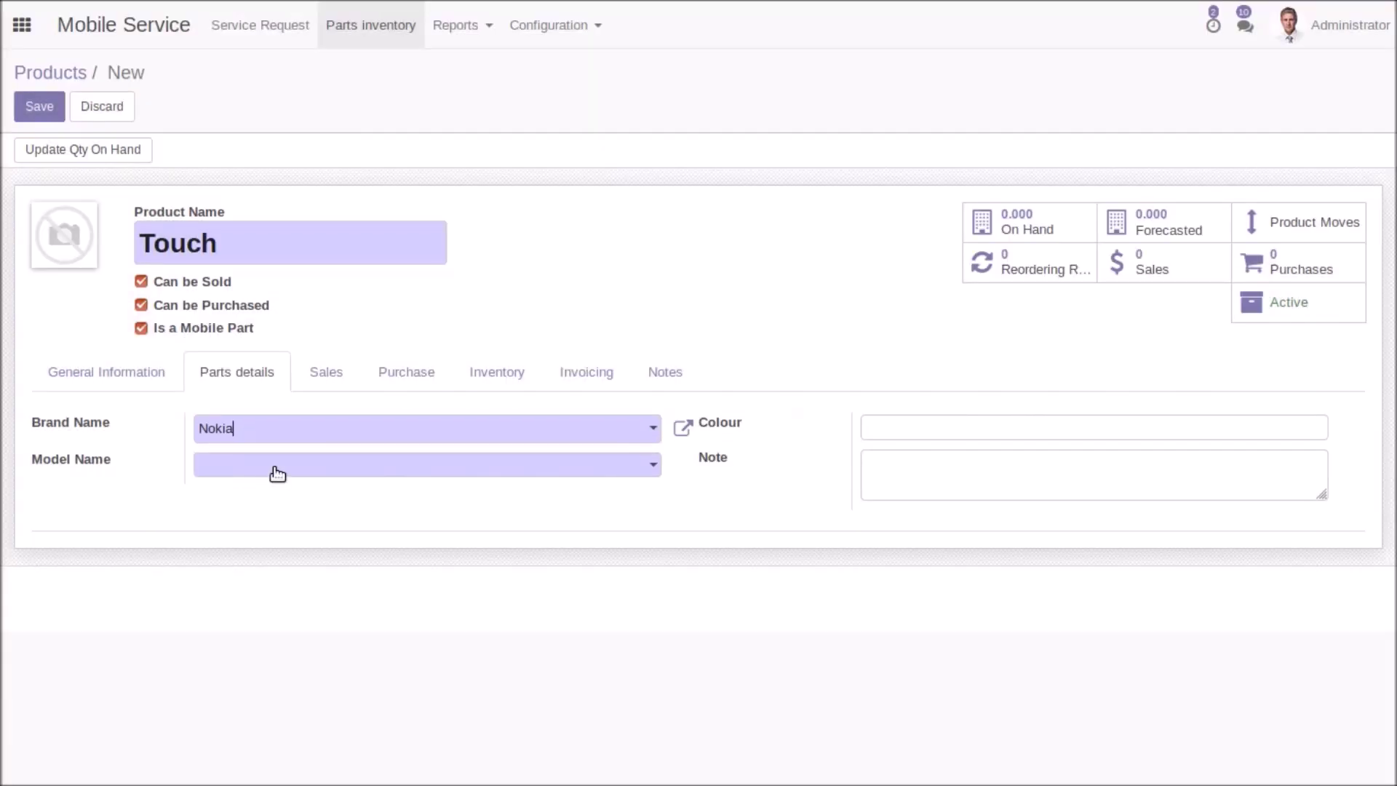
pyautogui.click(278, 474)
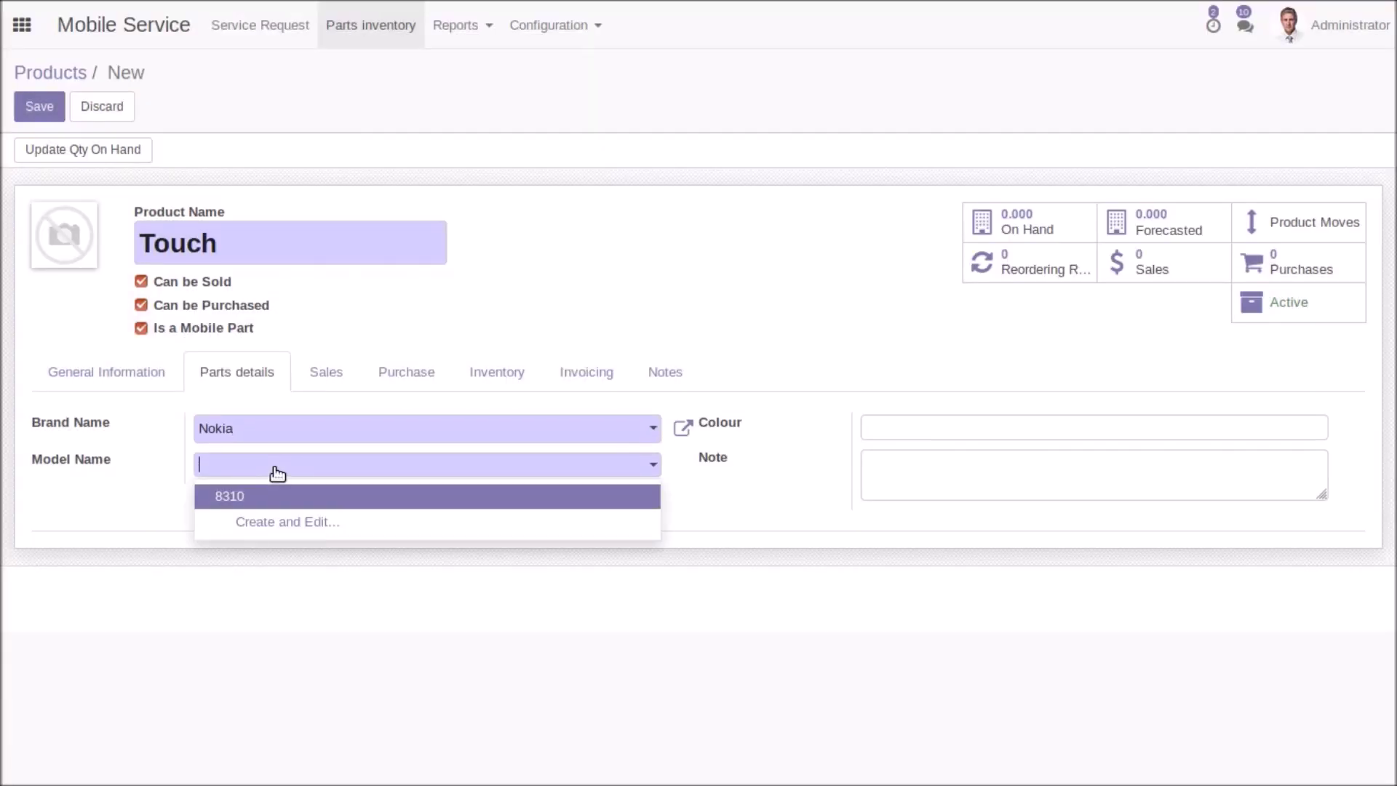
pyautogui.click(239, 502)
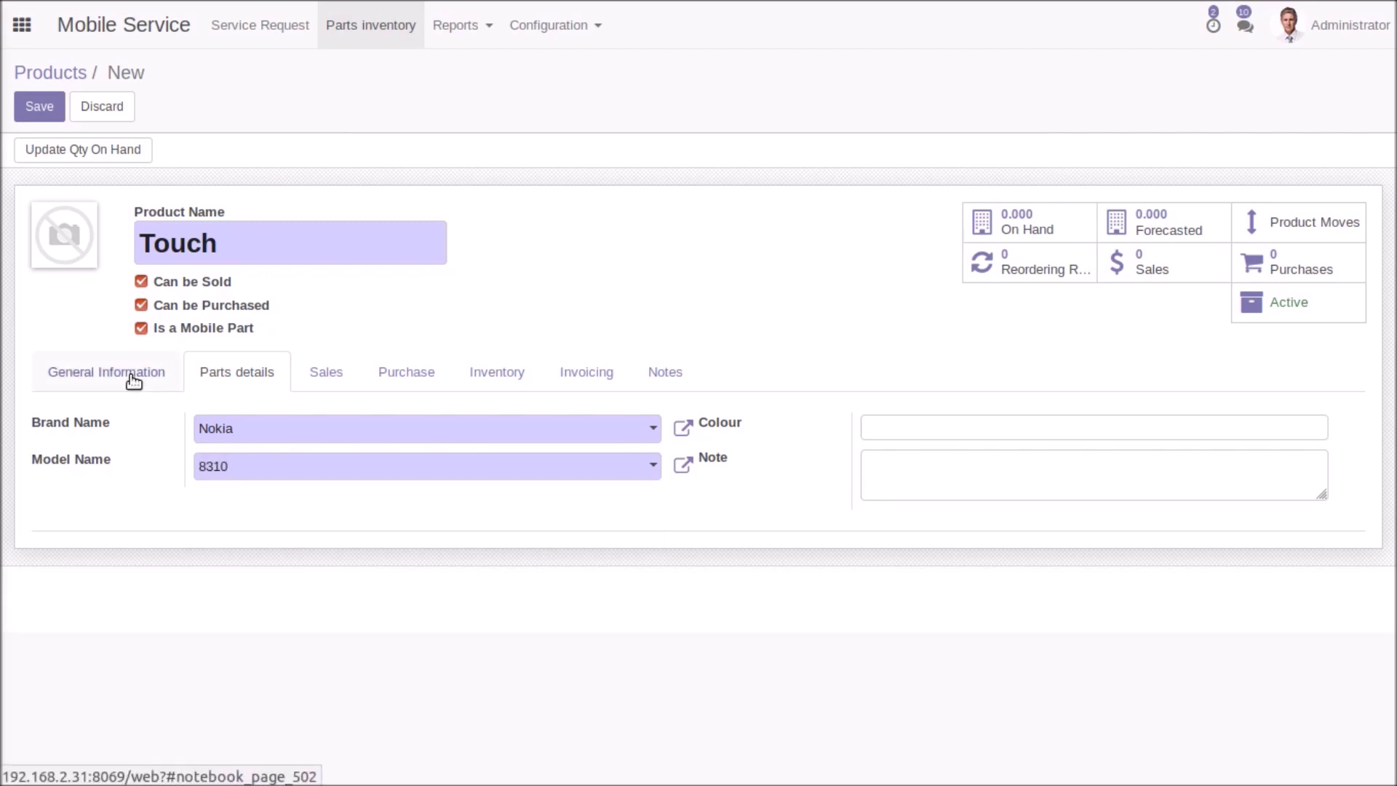
# Change the Touch product's internal reference to Nokia 8310 and save the product
pyautogui.click(133, 379)
pyautogui.click(244, 496)
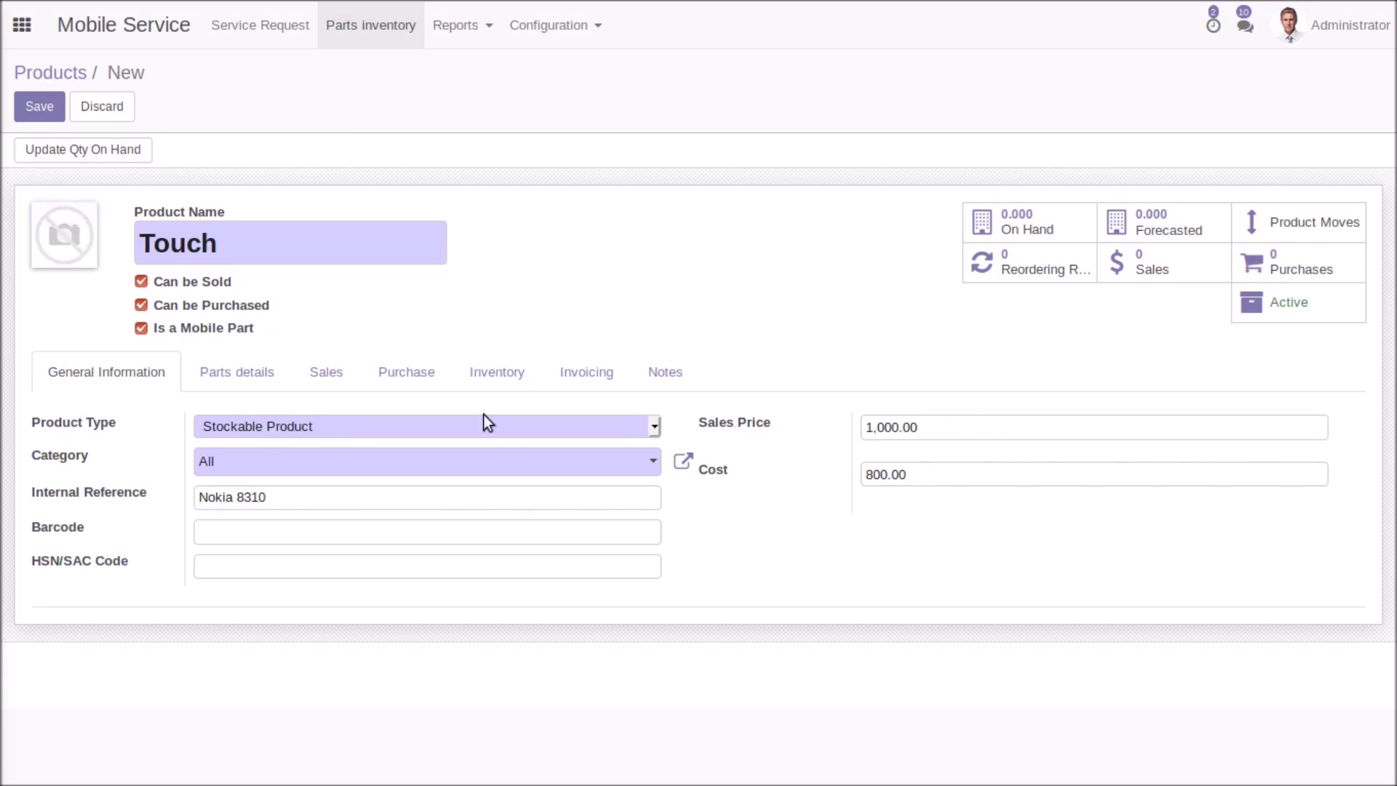
pyautogui.click(40, 109)
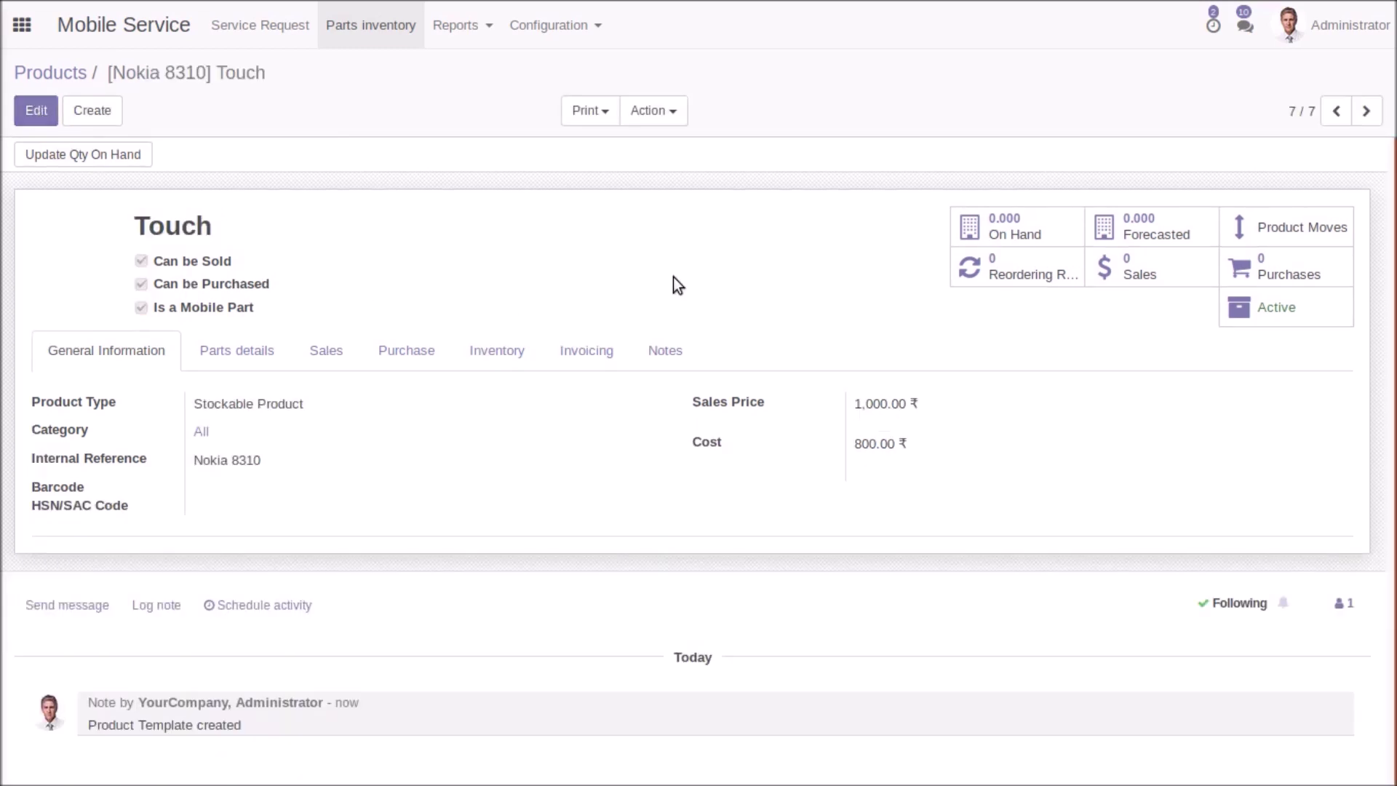
# Duplicate the Touch product, rename the copy Display and set its internal reference to Nokia 8310
pyautogui.click(655, 110)
pyautogui.click(665, 172)
pyautogui.moveTo(325, 252); pyautogui.dragTo(98, 243)
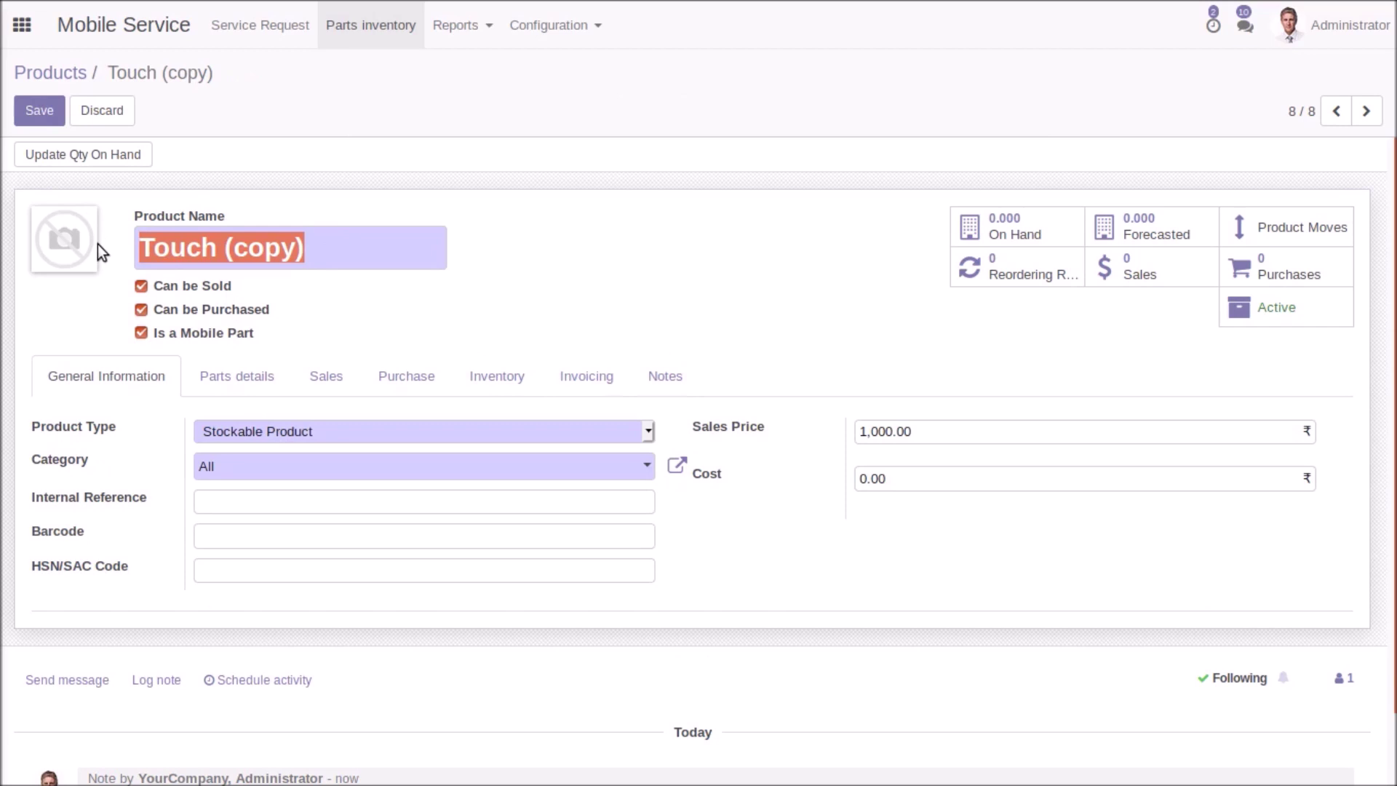
pyautogui.write('Scree')
pyautogui.press('BackSpace')
pyautogui.press('BackSpace')
pyautogui.press('BackSpace')
pyautogui.press('BackSpace')
pyautogui.press('BackSpace')
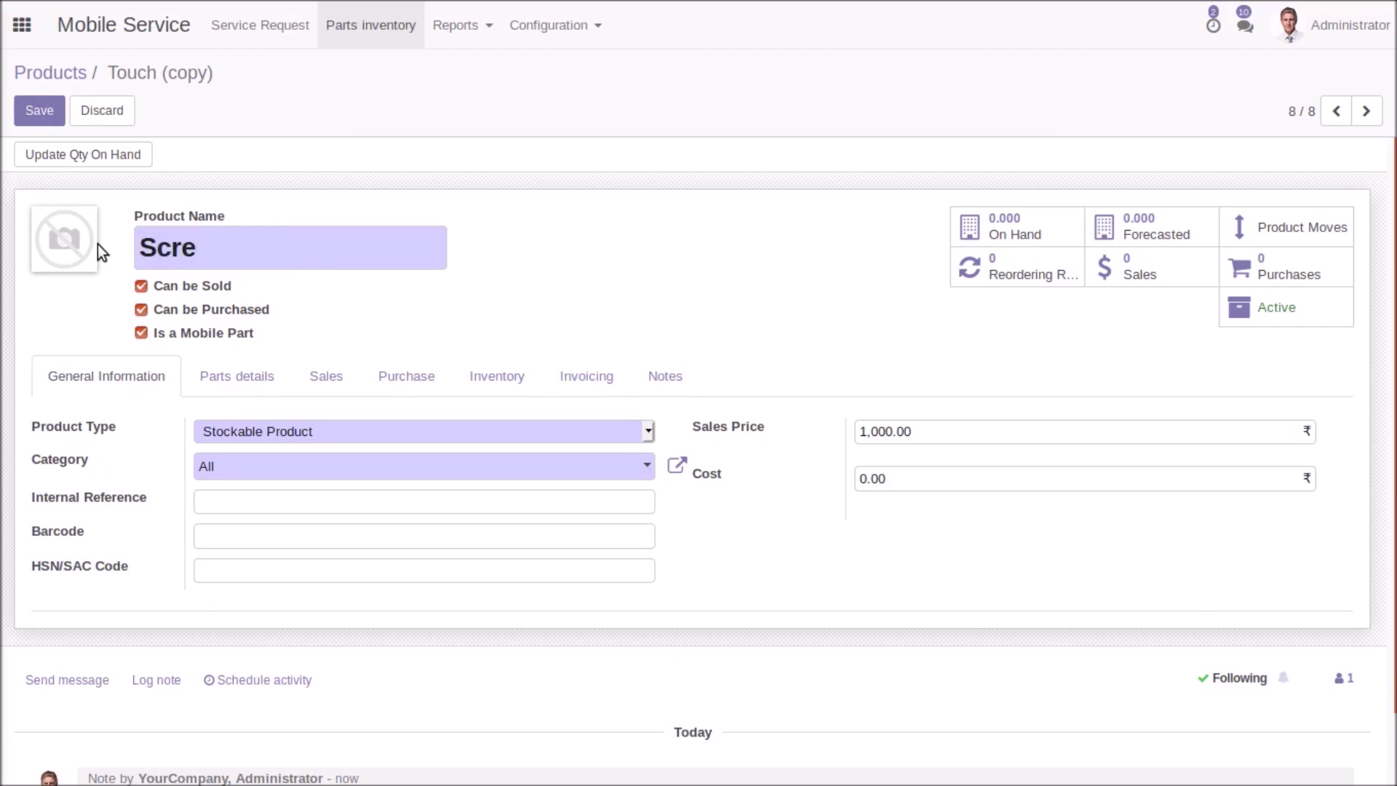
pyautogui.write('Display')
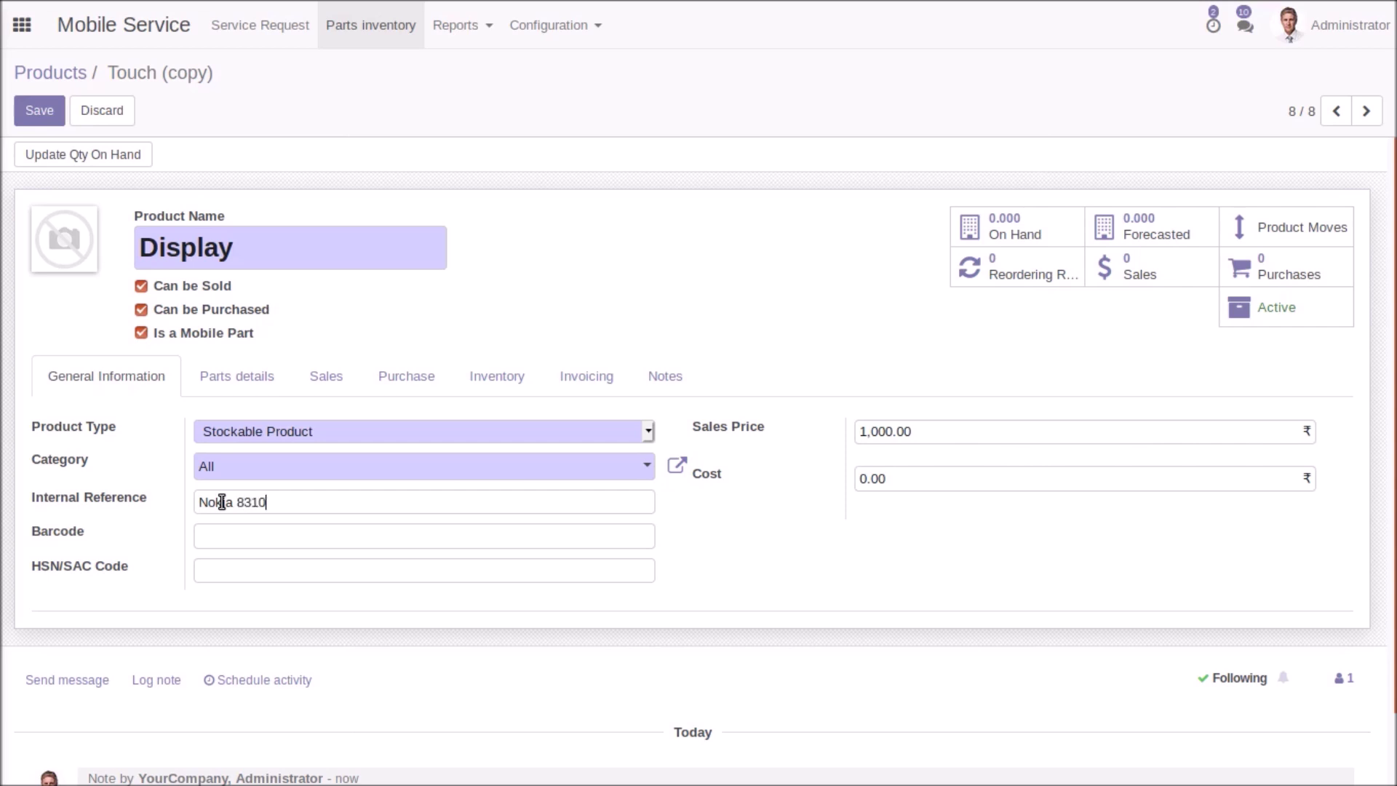
# Check the Display part's brand and model, set its colour to Black and save the product
pyautogui.click(233, 379)
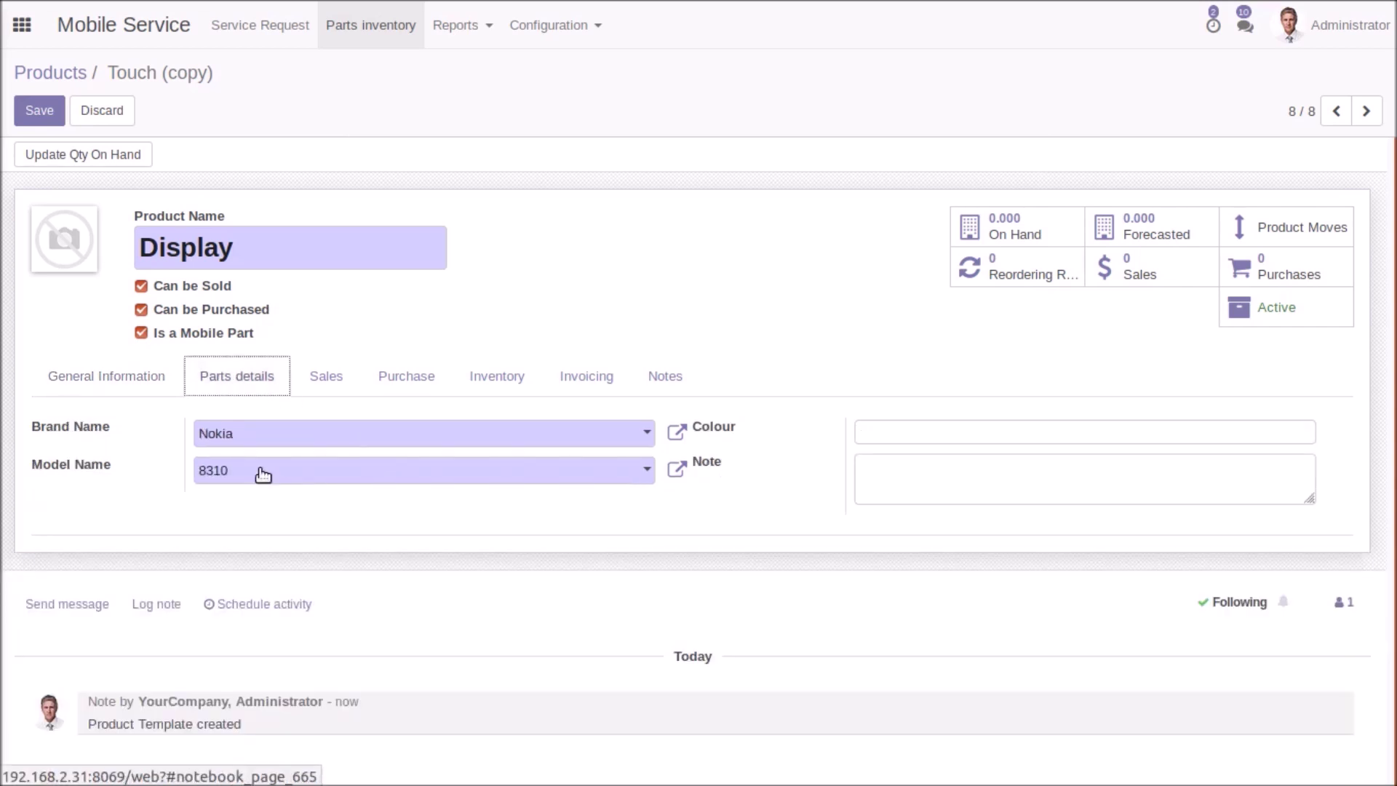
pyautogui.click(905, 428)
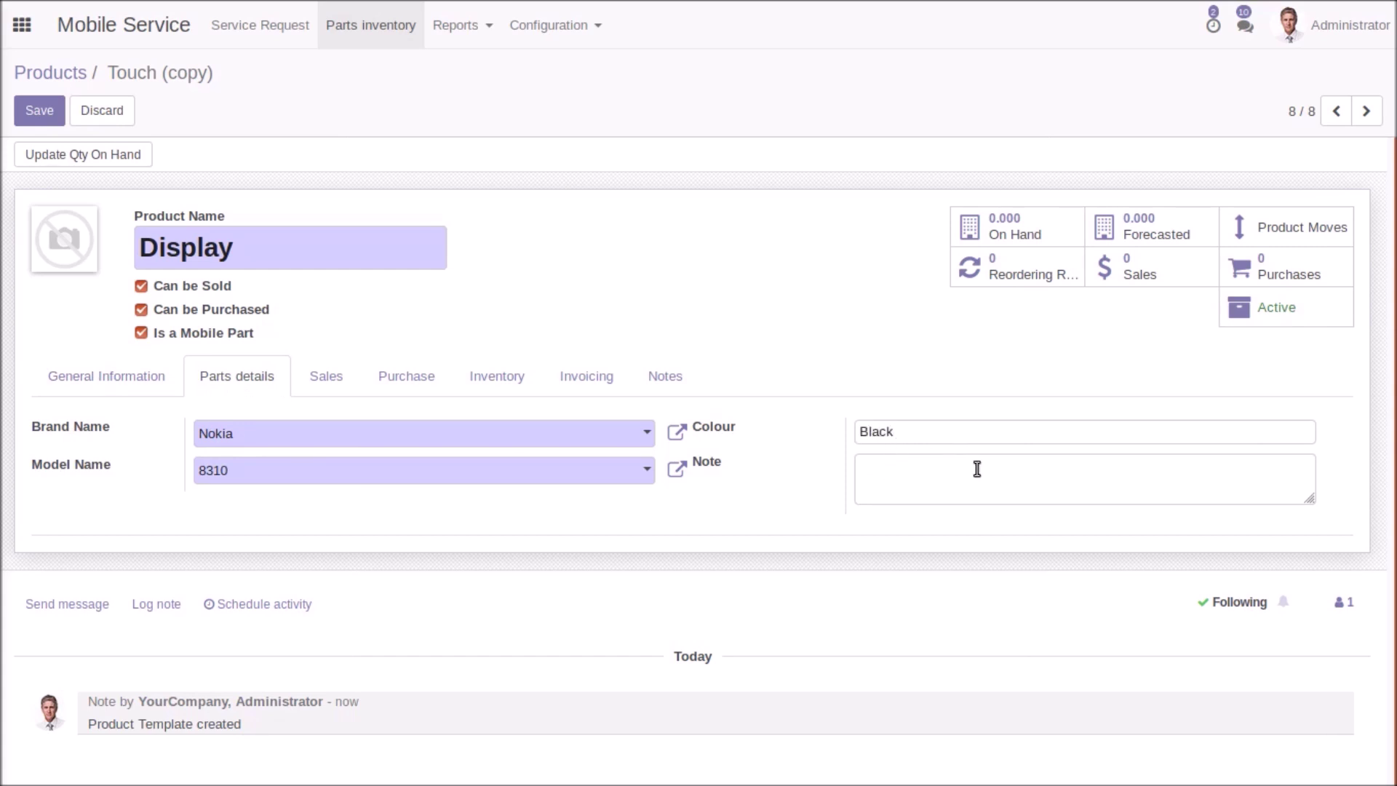
pyautogui.click(39, 110)
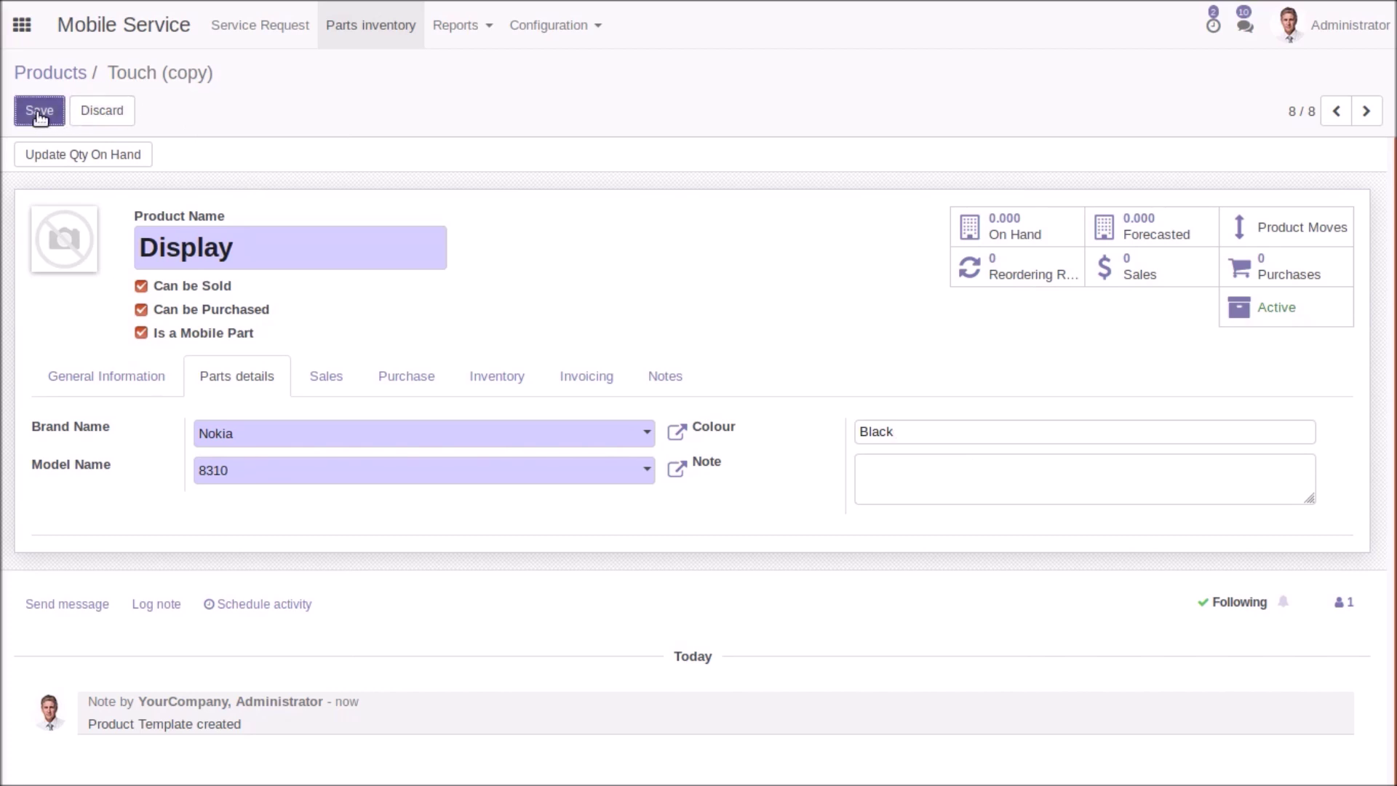
# Open the assigned Nokia 8310 service request and add the [Nokia 8310] Display part to its parts usage
pyautogui.click(227, 35)
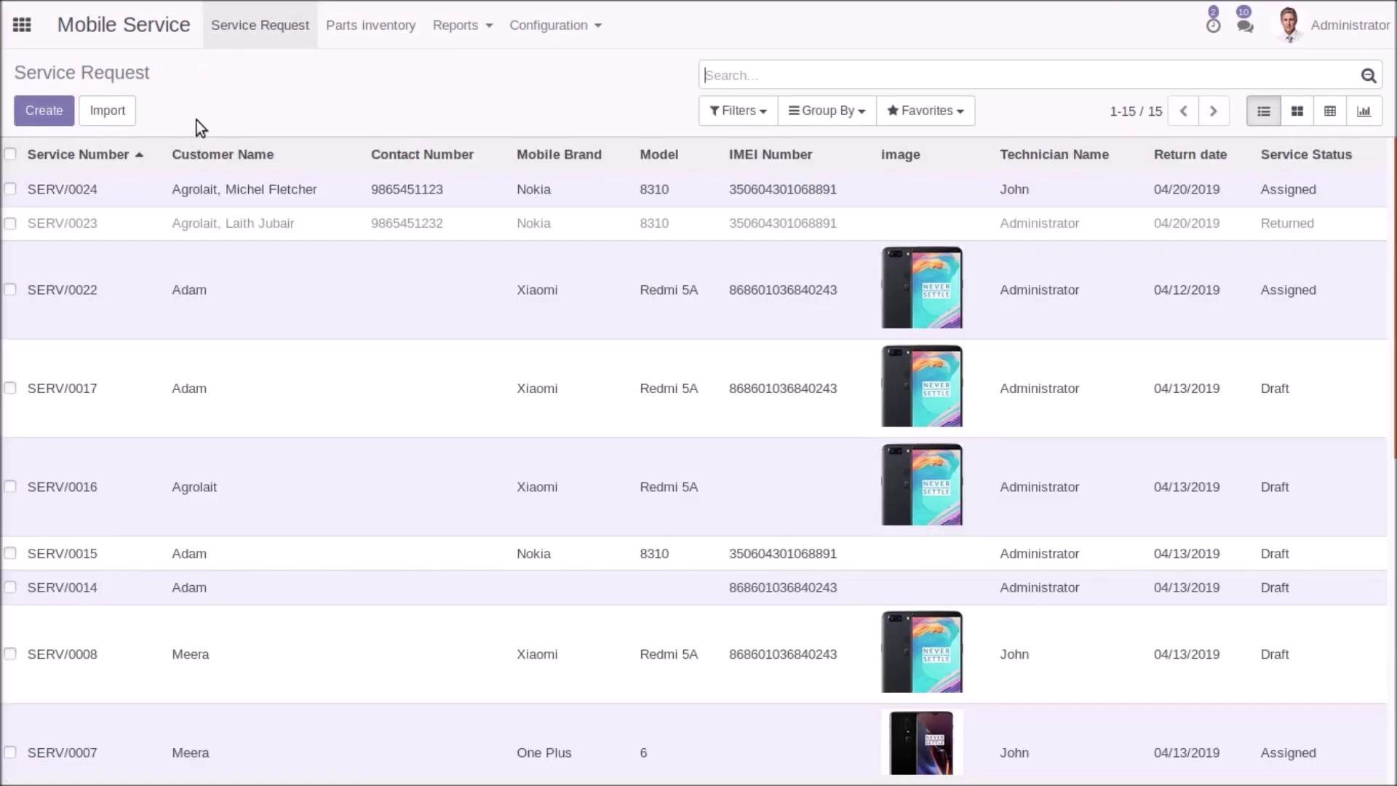
pyautogui.click(547, 193)
pyautogui.click(299, 544)
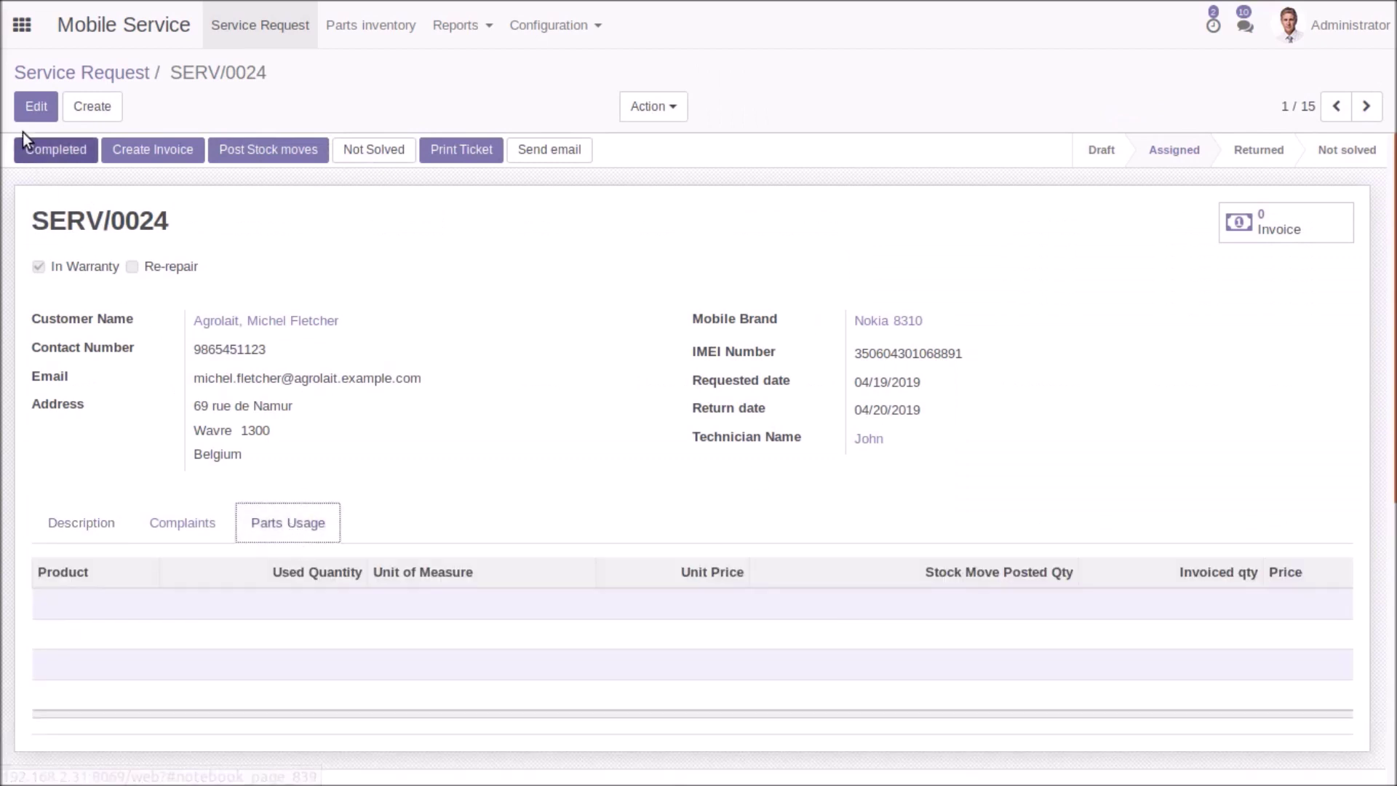
pyautogui.click(34, 111)
pyautogui.click(73, 663)
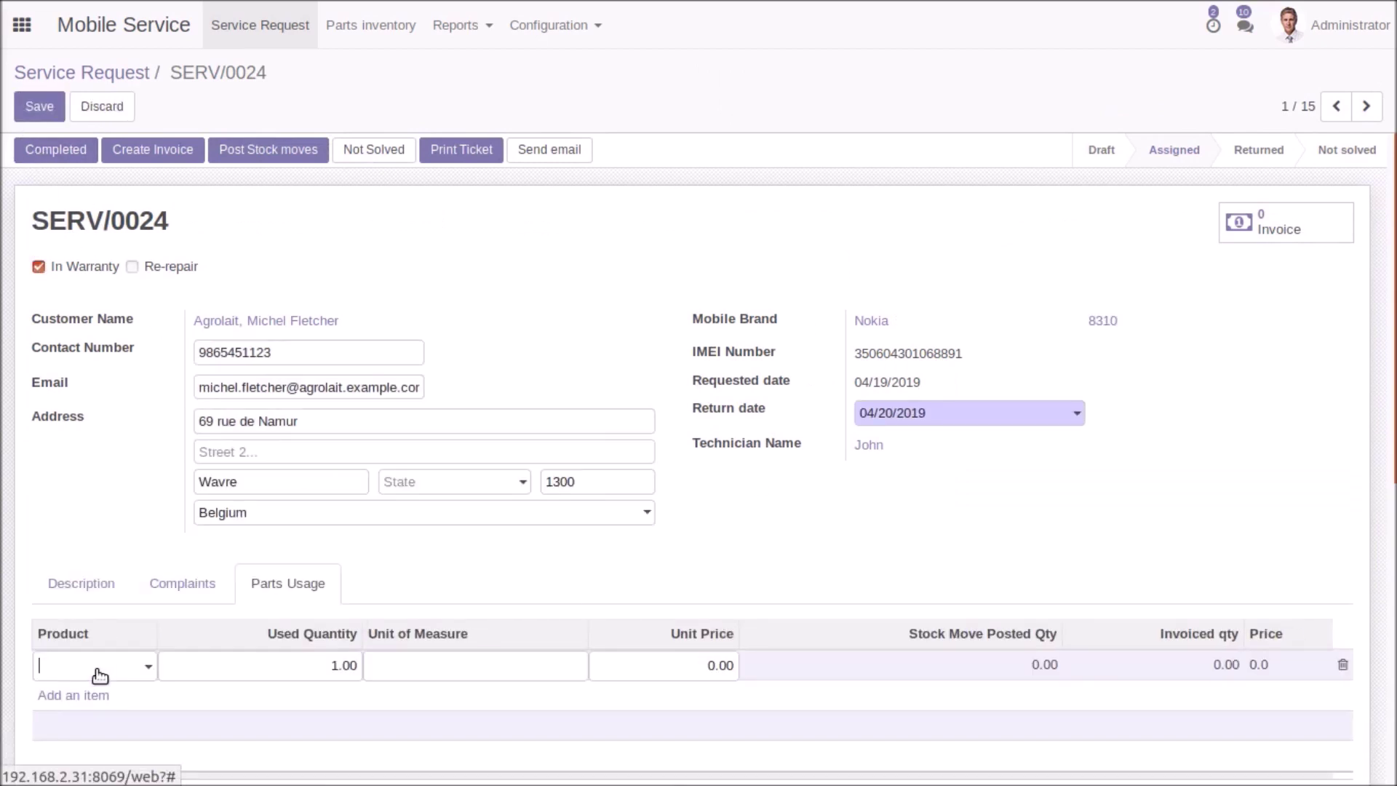
pyautogui.click(129, 669)
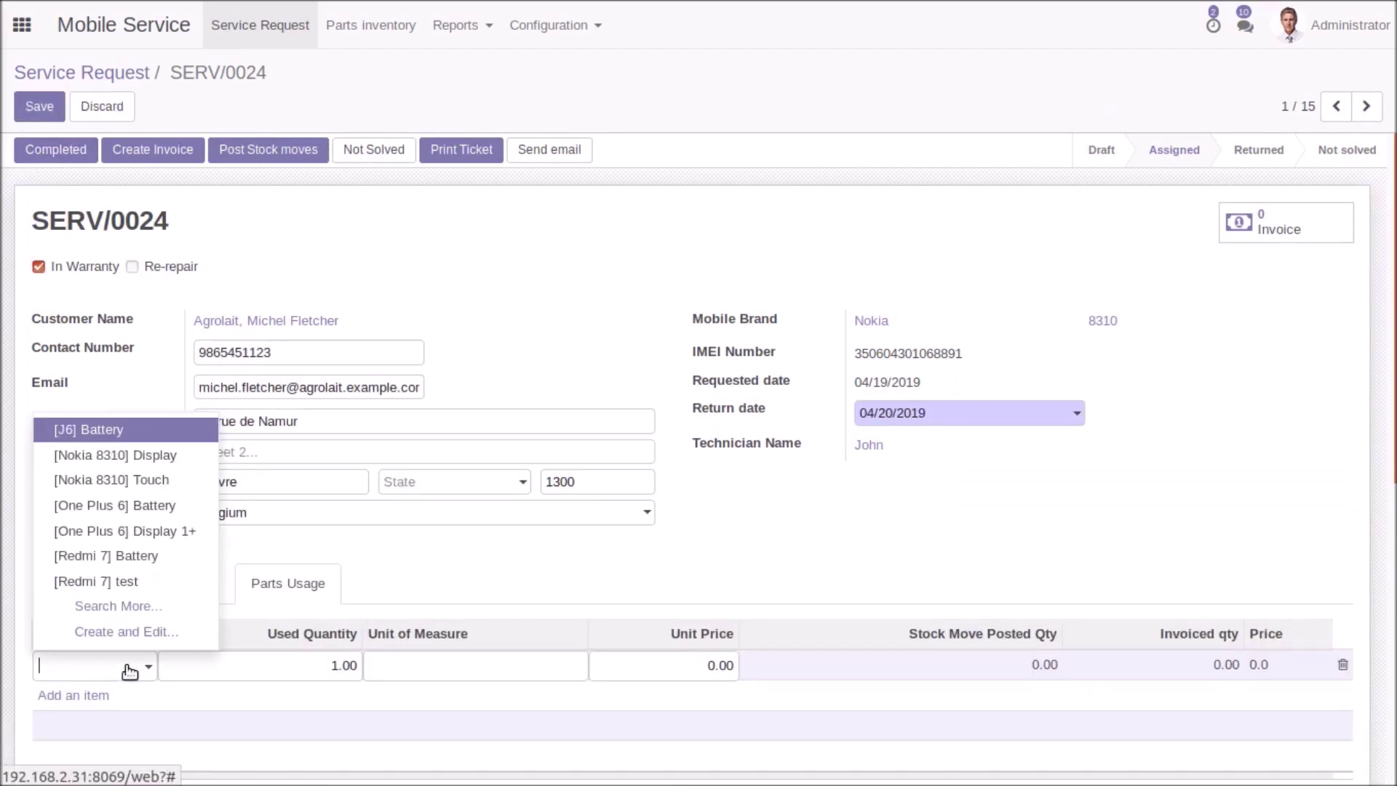
pyautogui.click(148, 458)
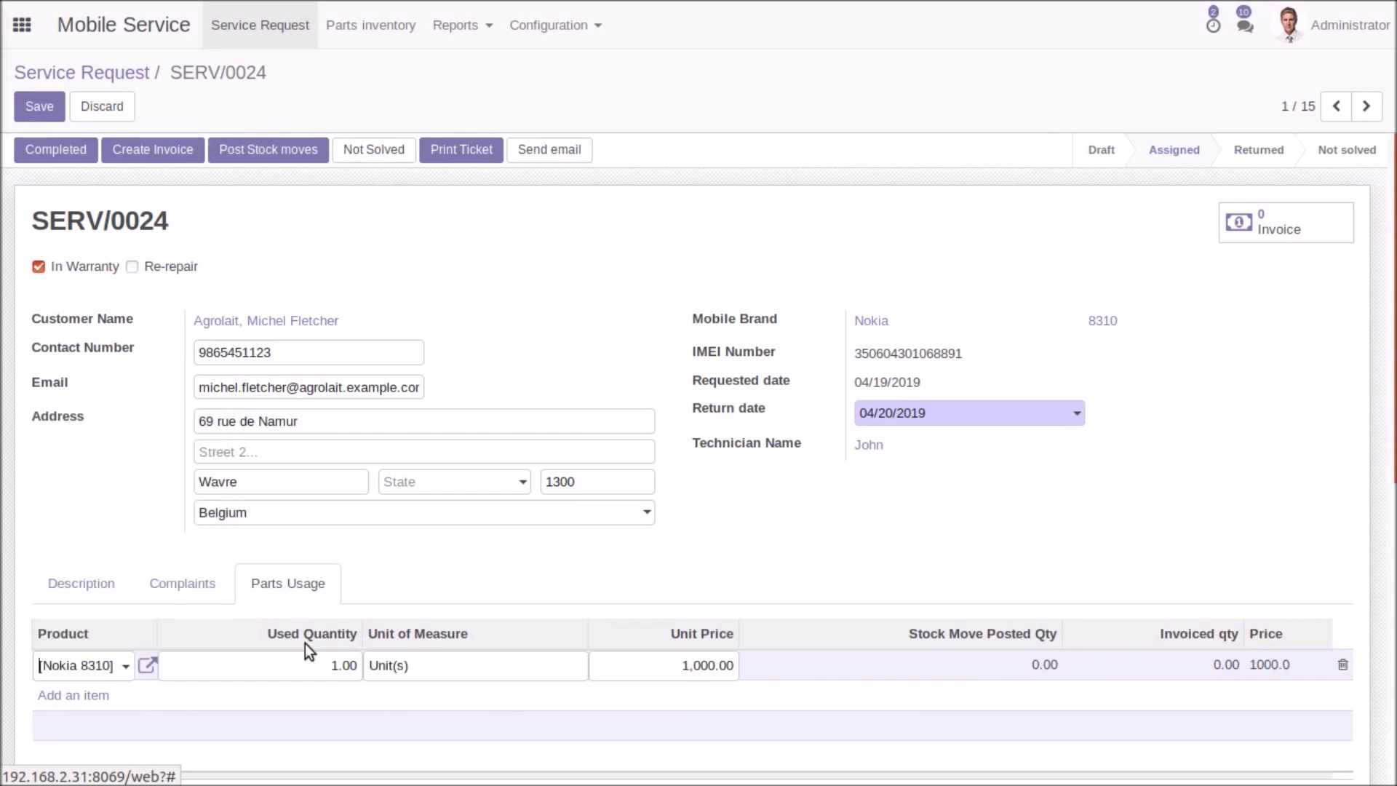
# Add the [Nokia 8310] Touch part to the parts usage, check both used quantities and save the service request
pyautogui.click(76, 695)
pyautogui.click(172, 702)
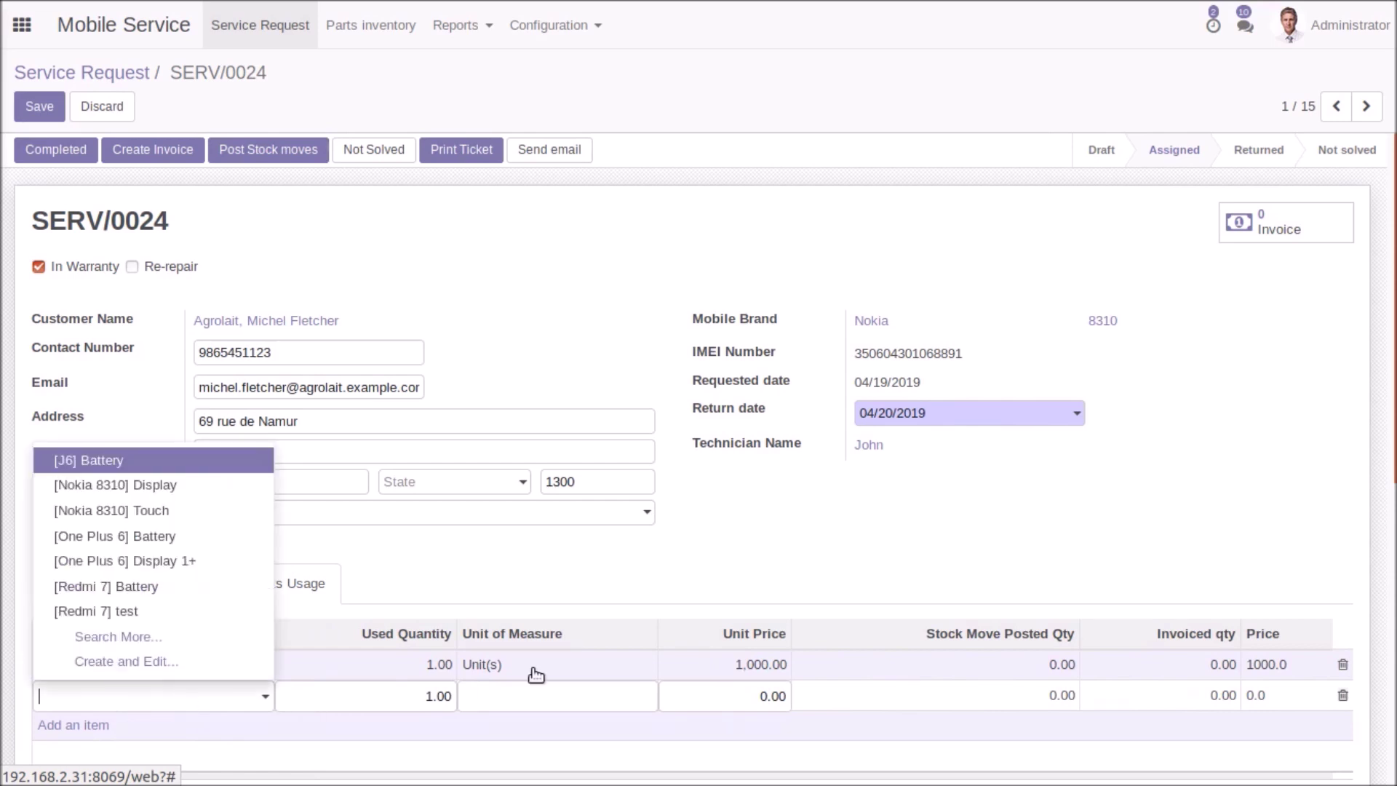
pyautogui.click(153, 513)
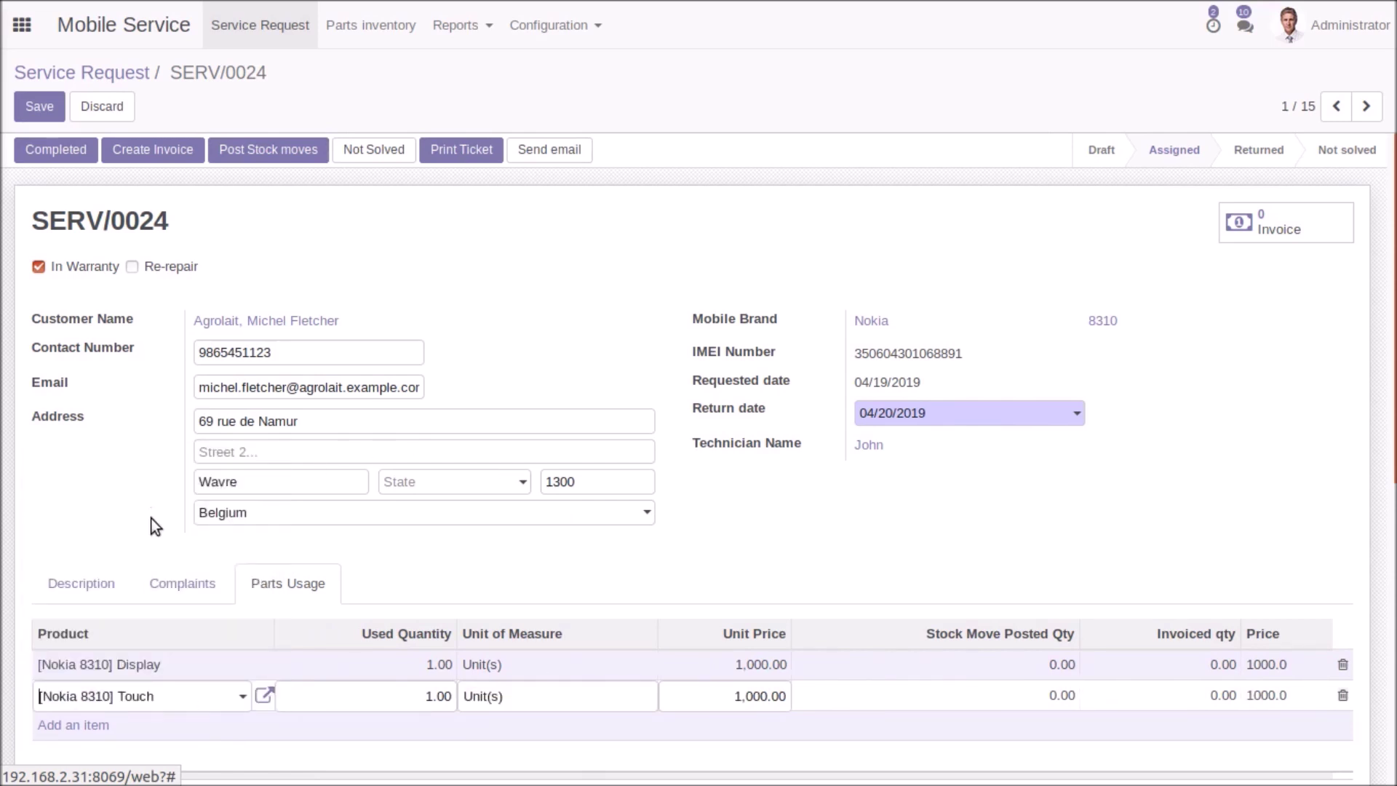
pyautogui.click(430, 670)
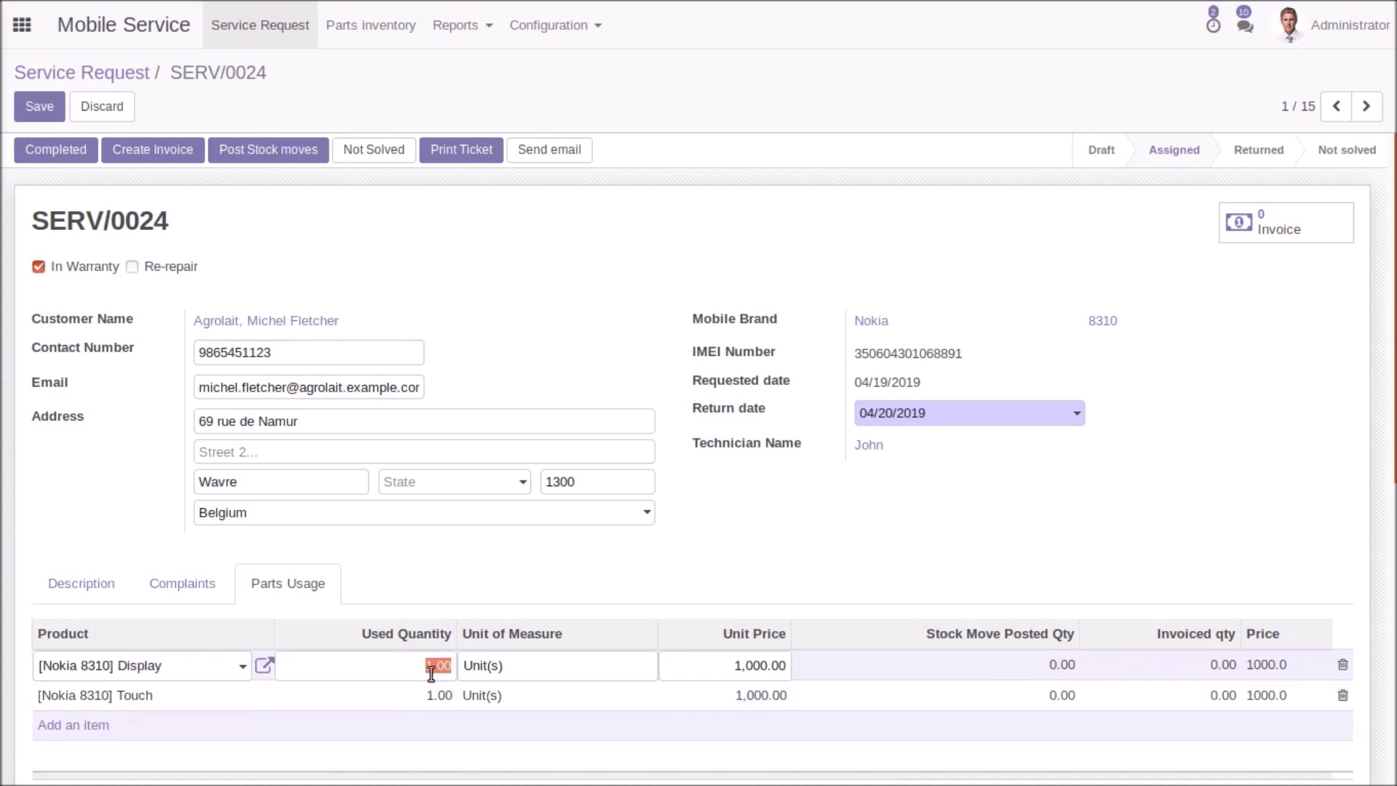
pyautogui.click(429, 697)
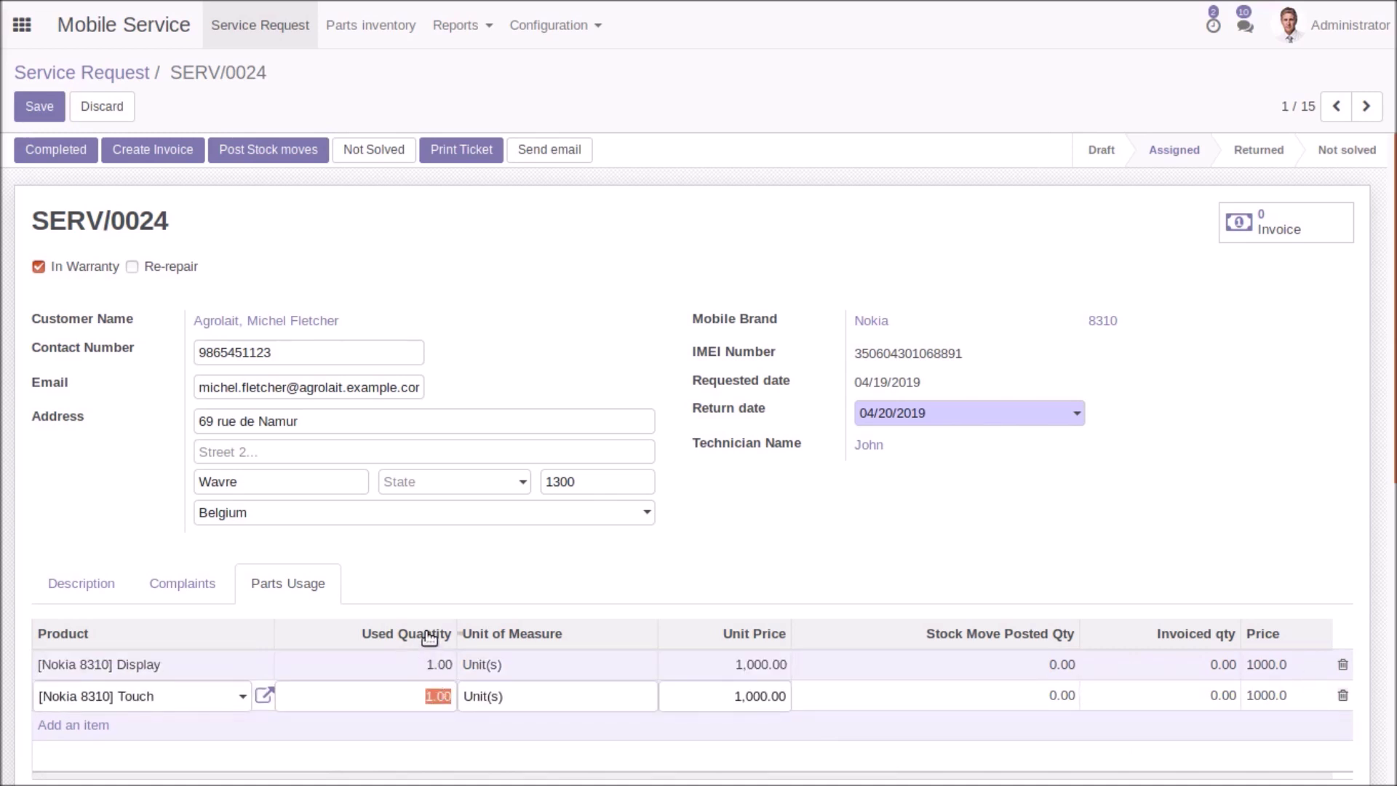
pyautogui.click(40, 110)
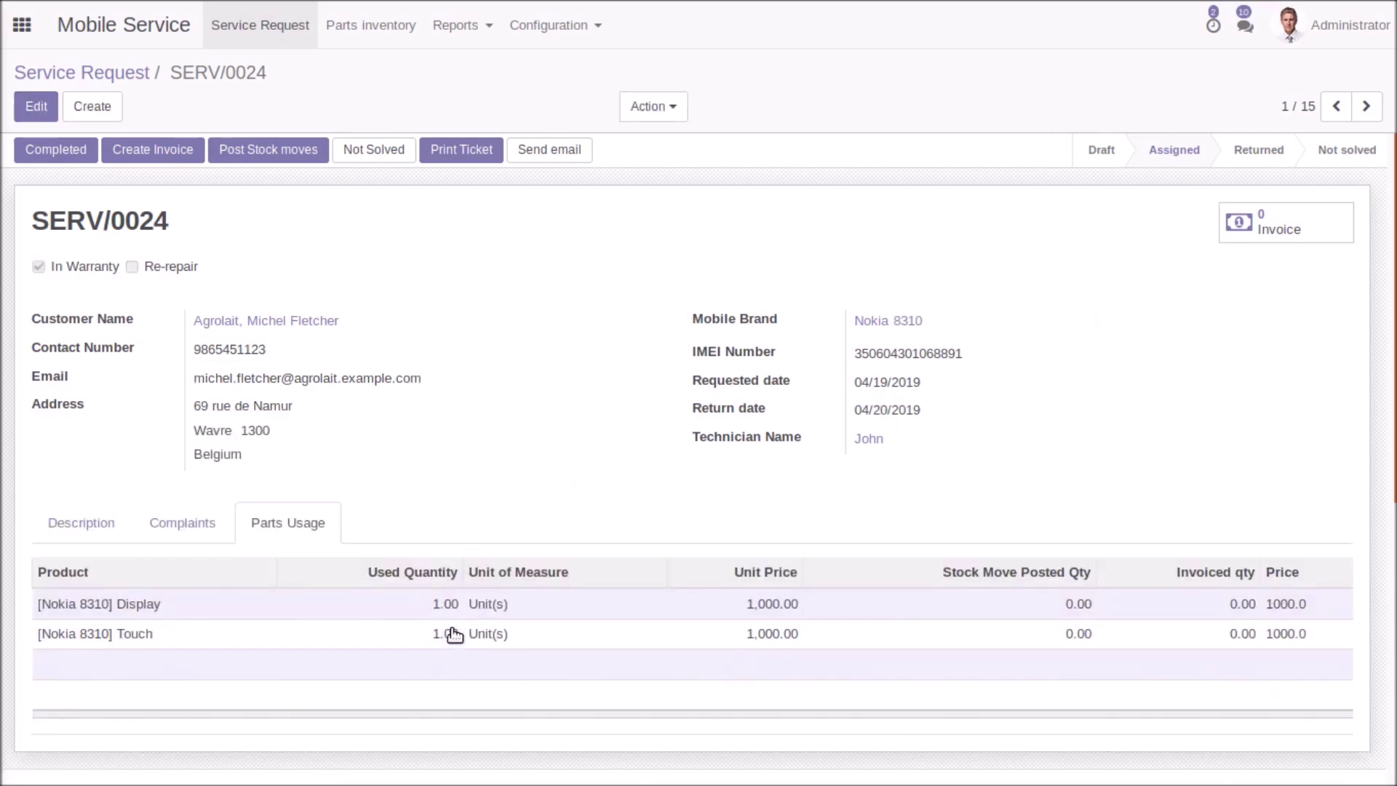
# Create an invoice for the service request with an advance amount of 500 and validate it
pyautogui.click(166, 151)
pyautogui.moveTo(410, 224); pyautogui.dragTo(336, 228)
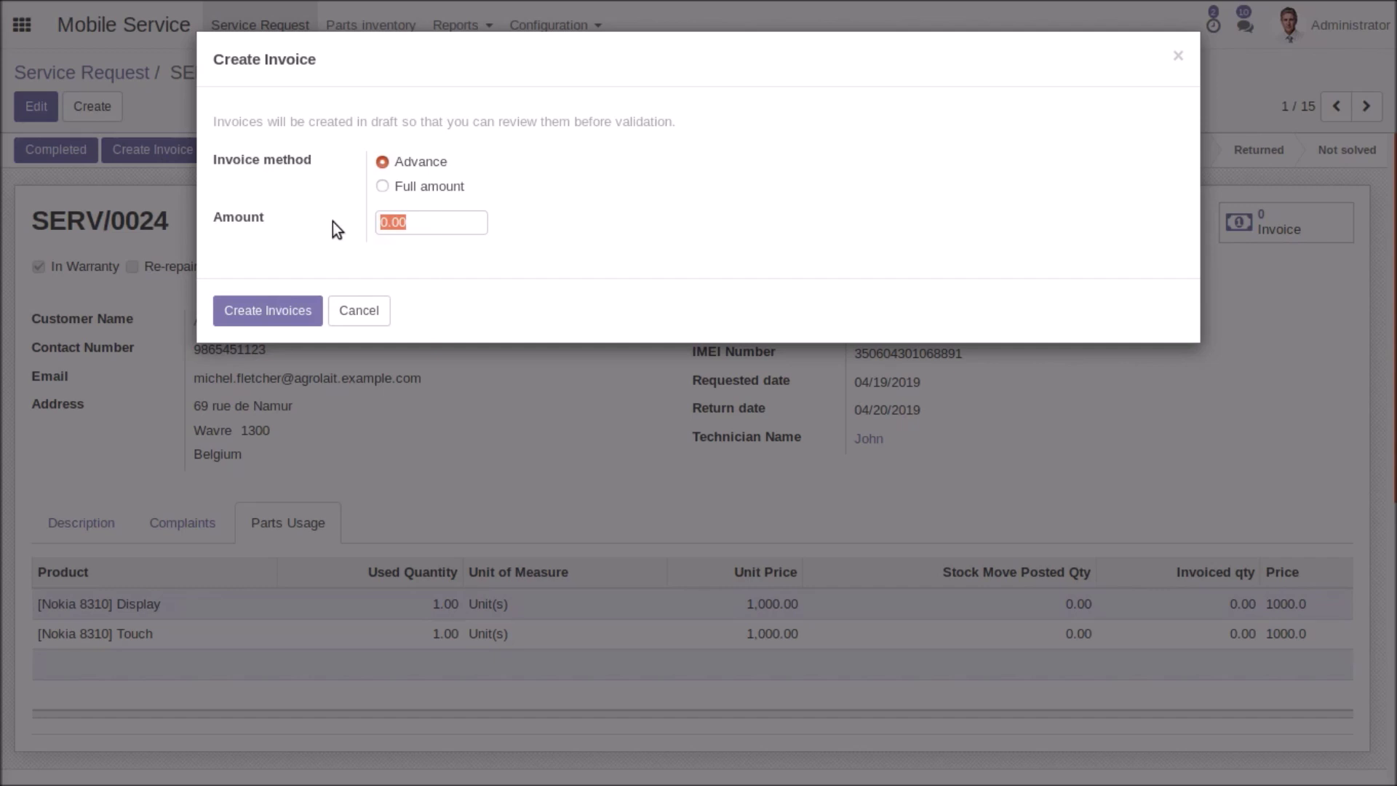
pyautogui.write('500')
pyautogui.click(299, 308)
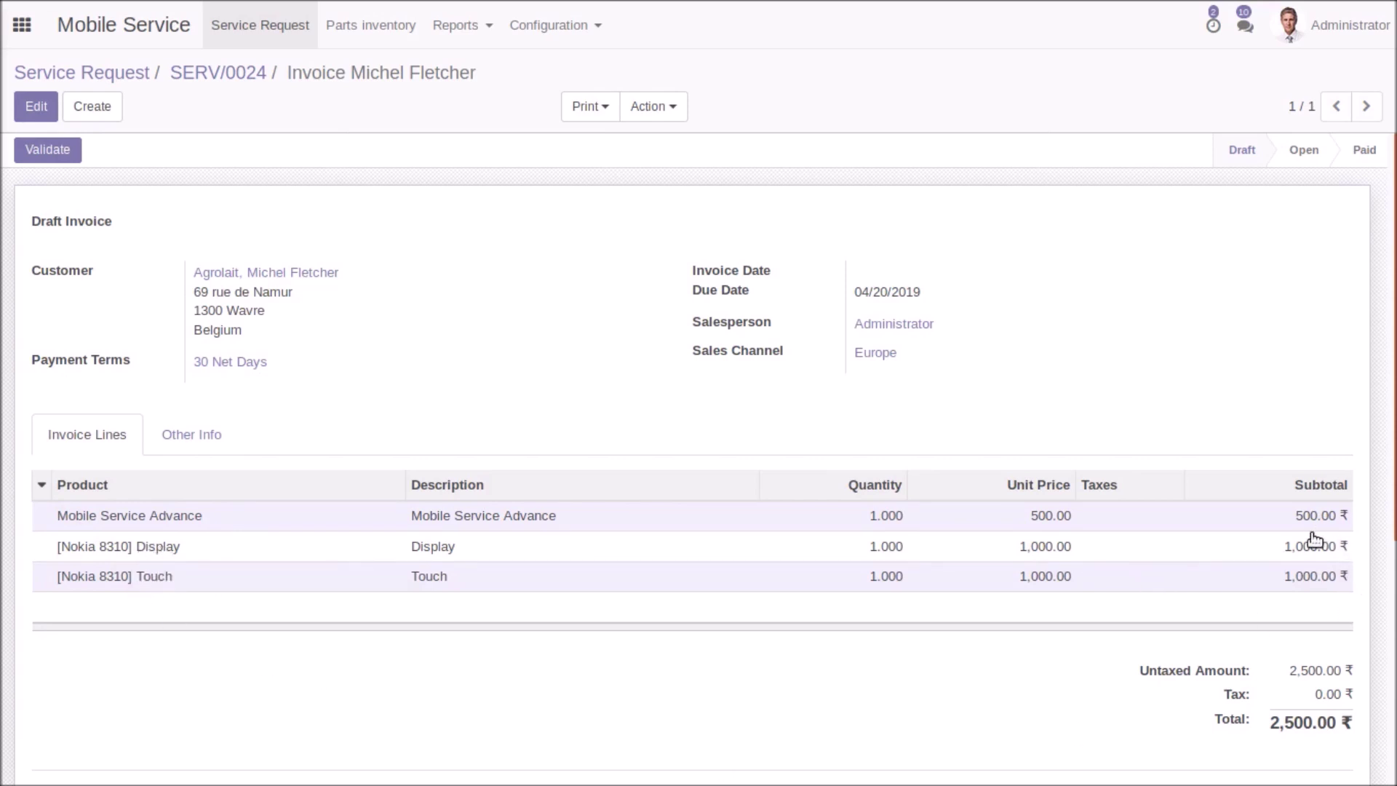
pyautogui.click(69, 153)
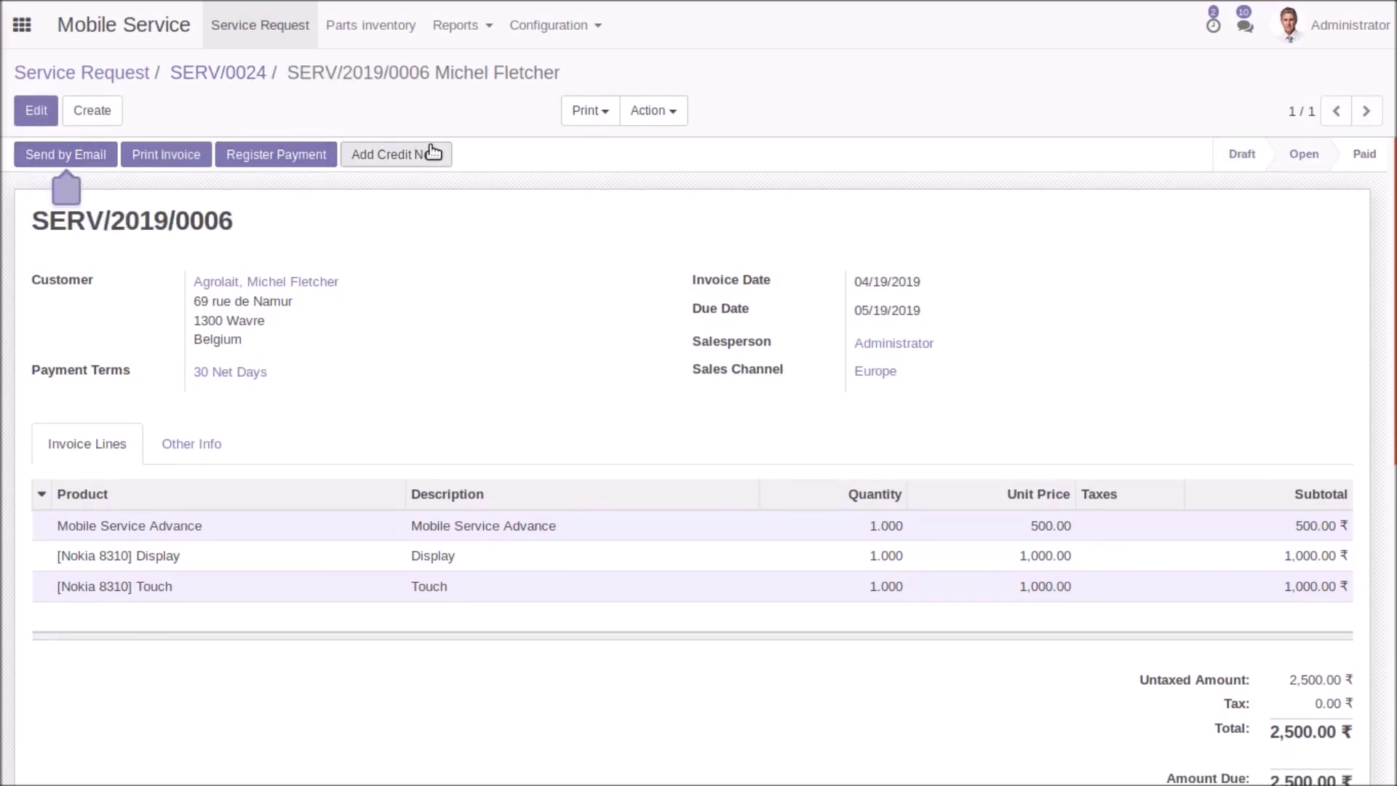
# Return to the service request's parts usage and post the stock moves for the used parts
pyautogui.click(237, 77)
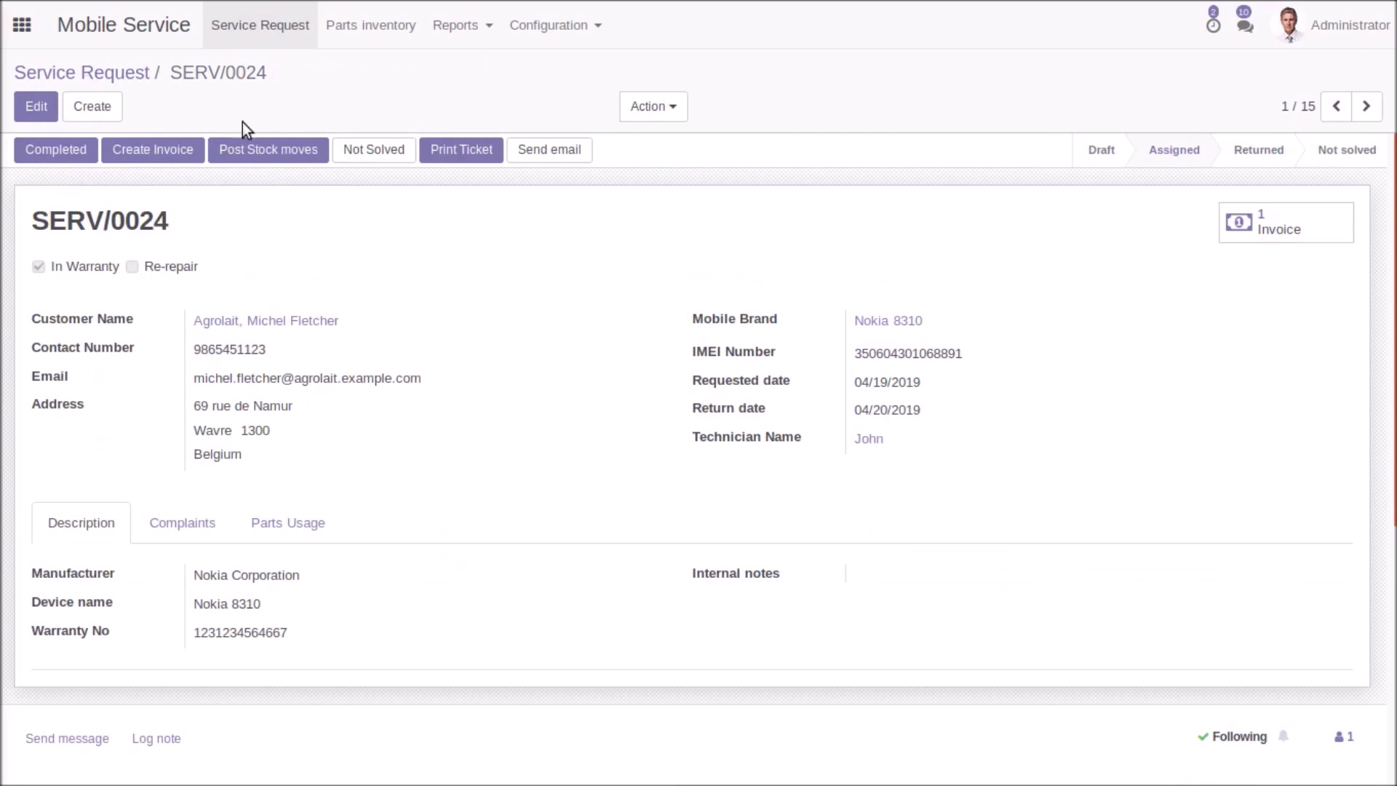
pyautogui.click(251, 530)
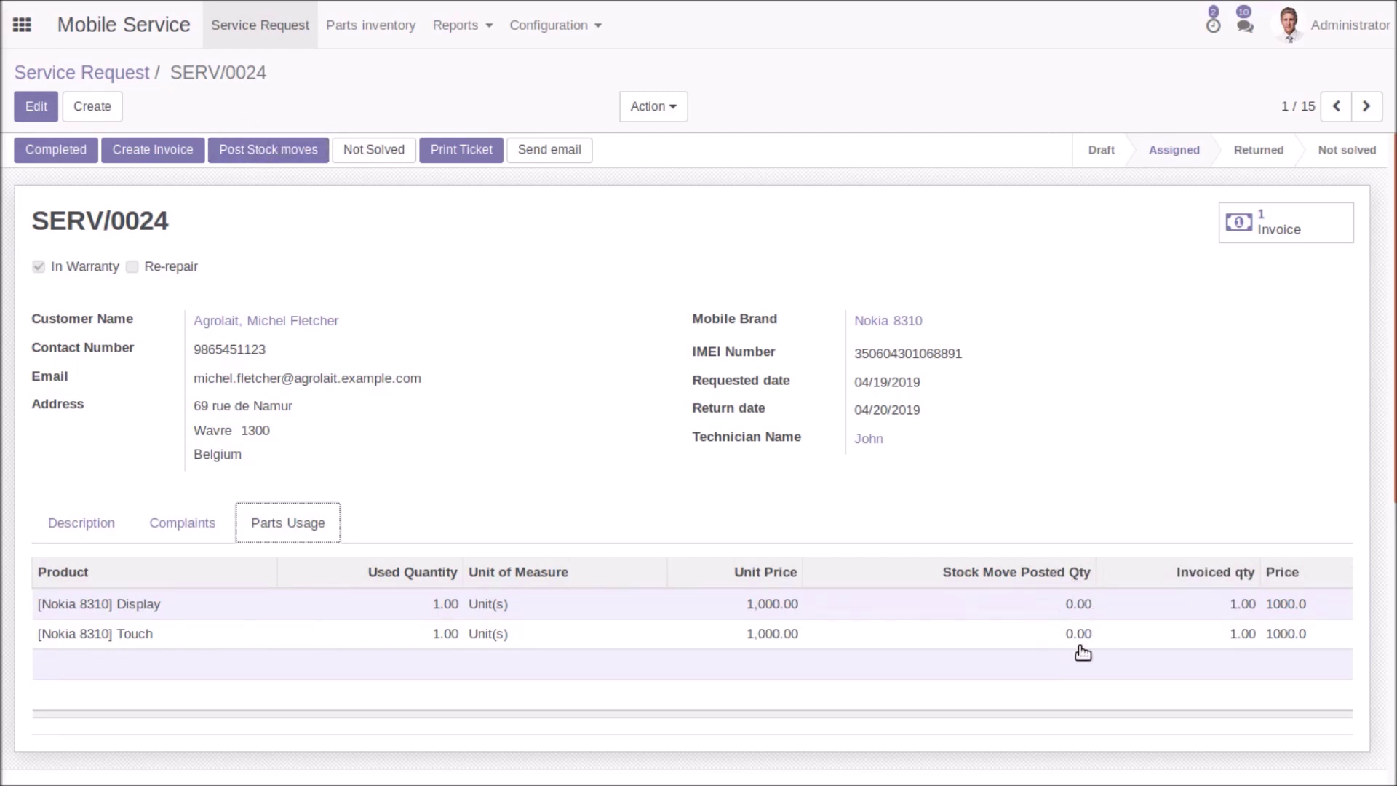
pyautogui.click(287, 157)
# Check the Display product's forecasted stock, the posted quantities in the parts usage and the request's linked invoice
pyautogui.click(160, 608)
pyautogui.click(244, 124)
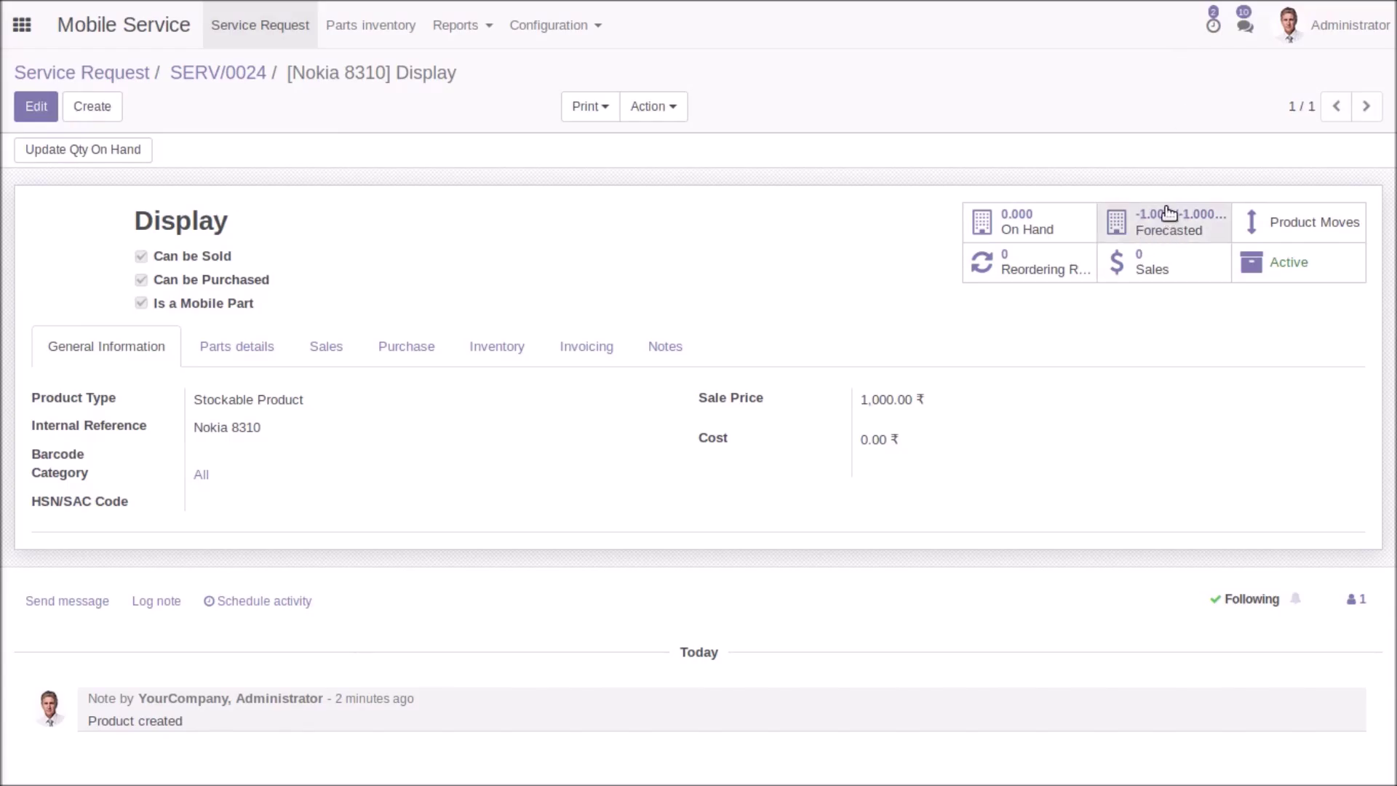
pyautogui.click(226, 73)
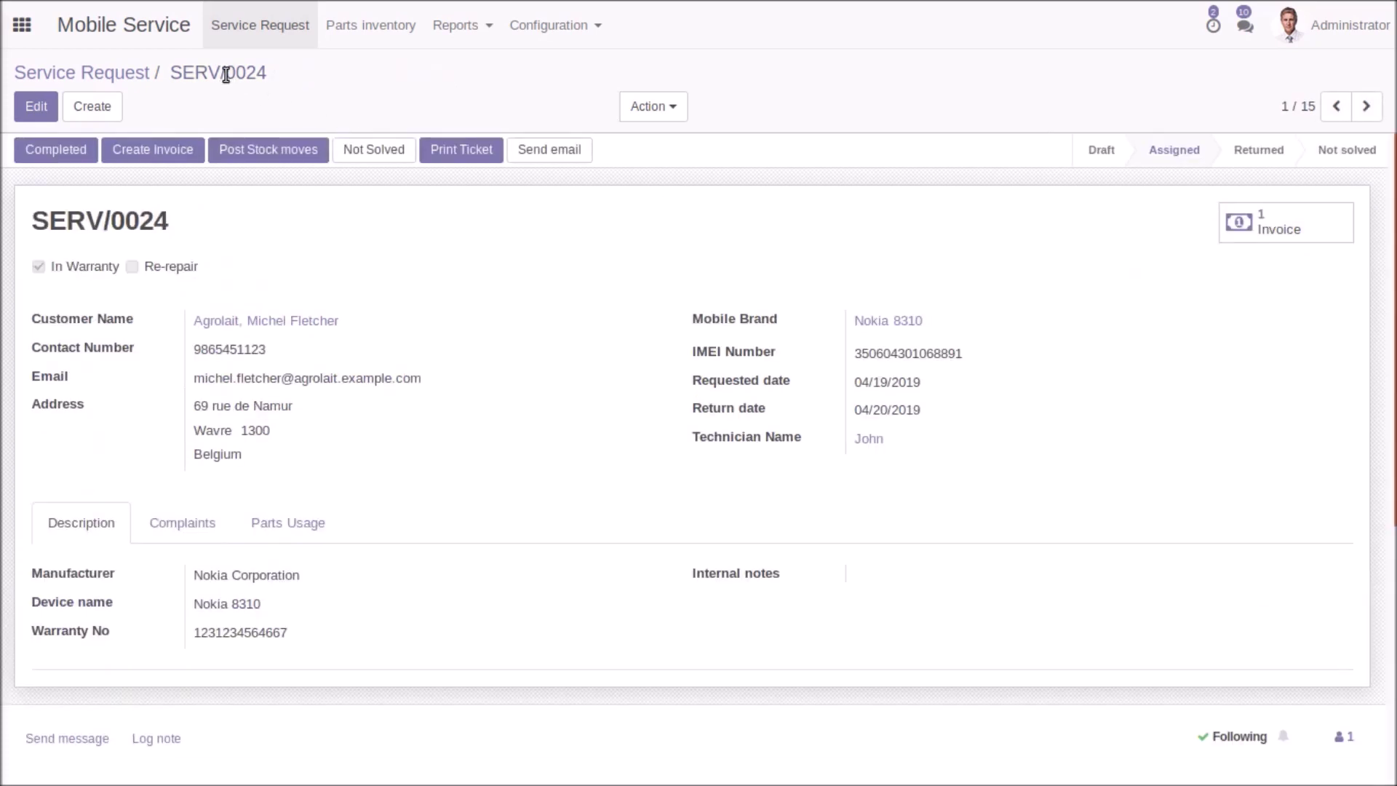
pyautogui.click(288, 524)
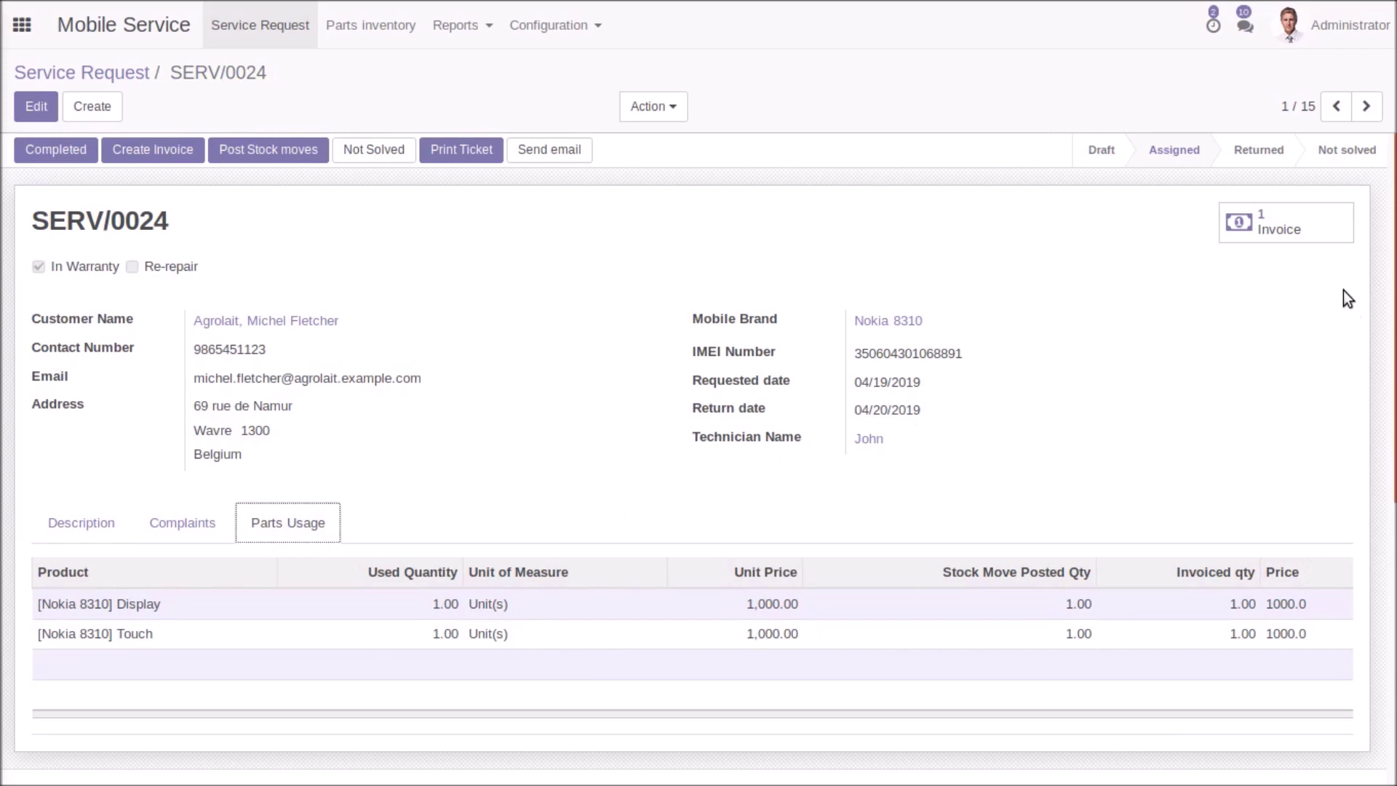
pyautogui.click(1272, 233)
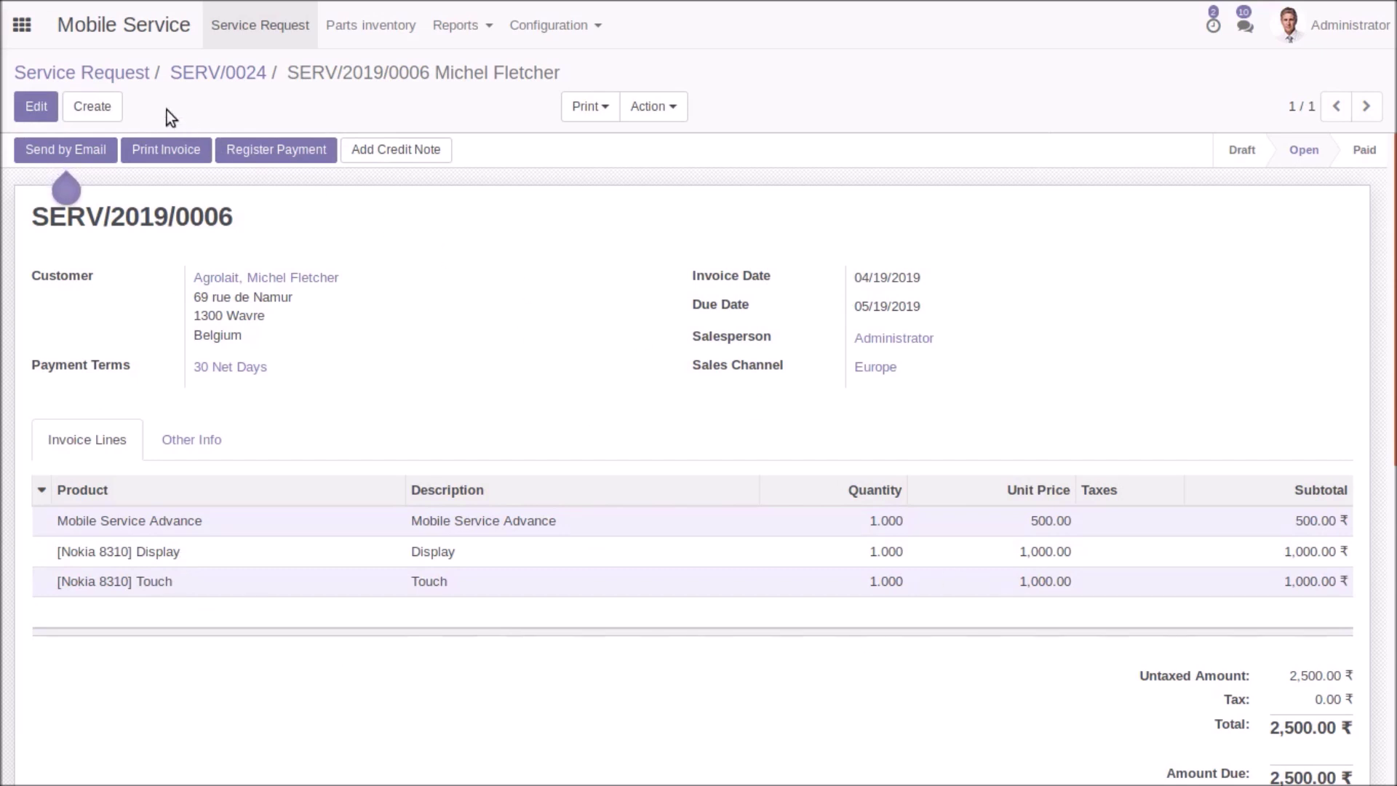
# Go back to the service request, mark it as completed and return the device to the customer
pyautogui.click(220, 72)
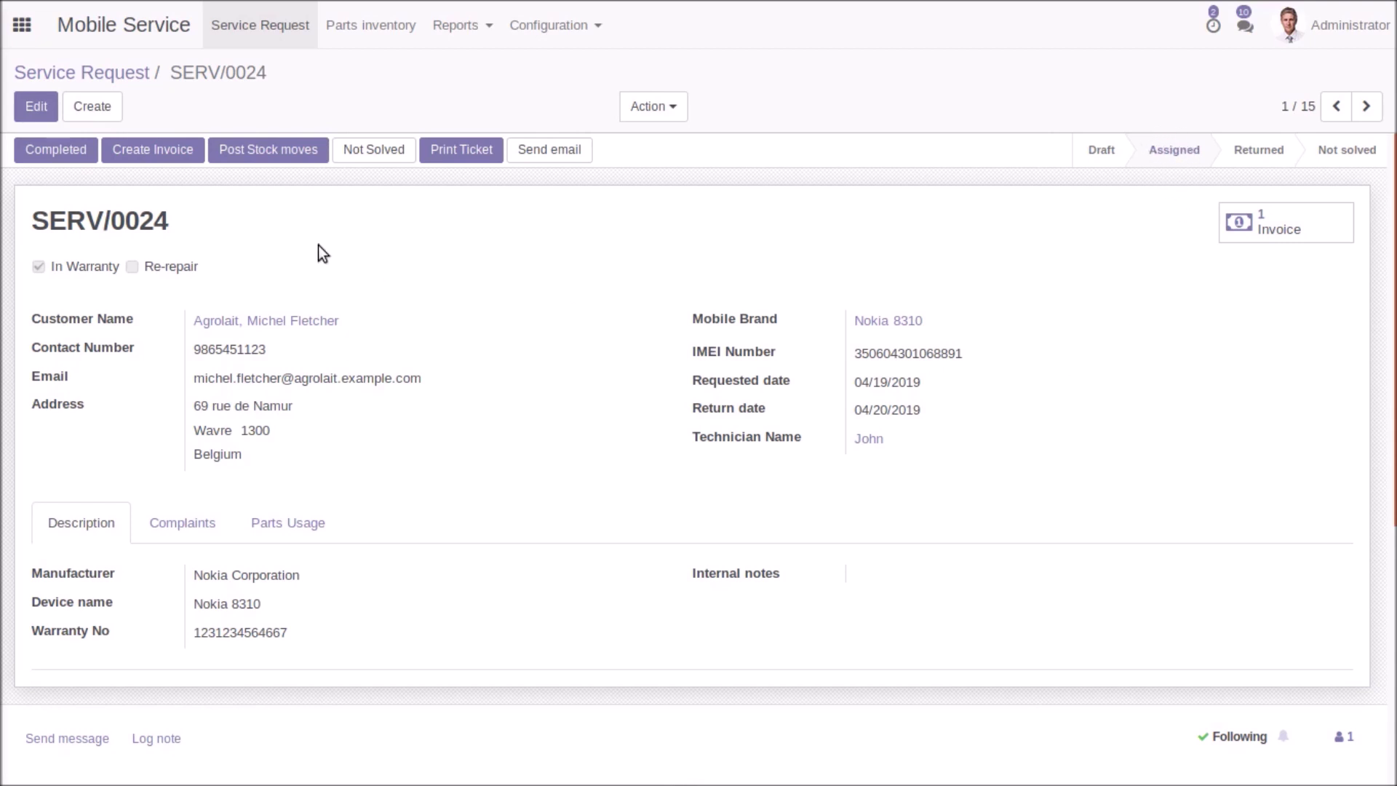
pyautogui.click(67, 156)
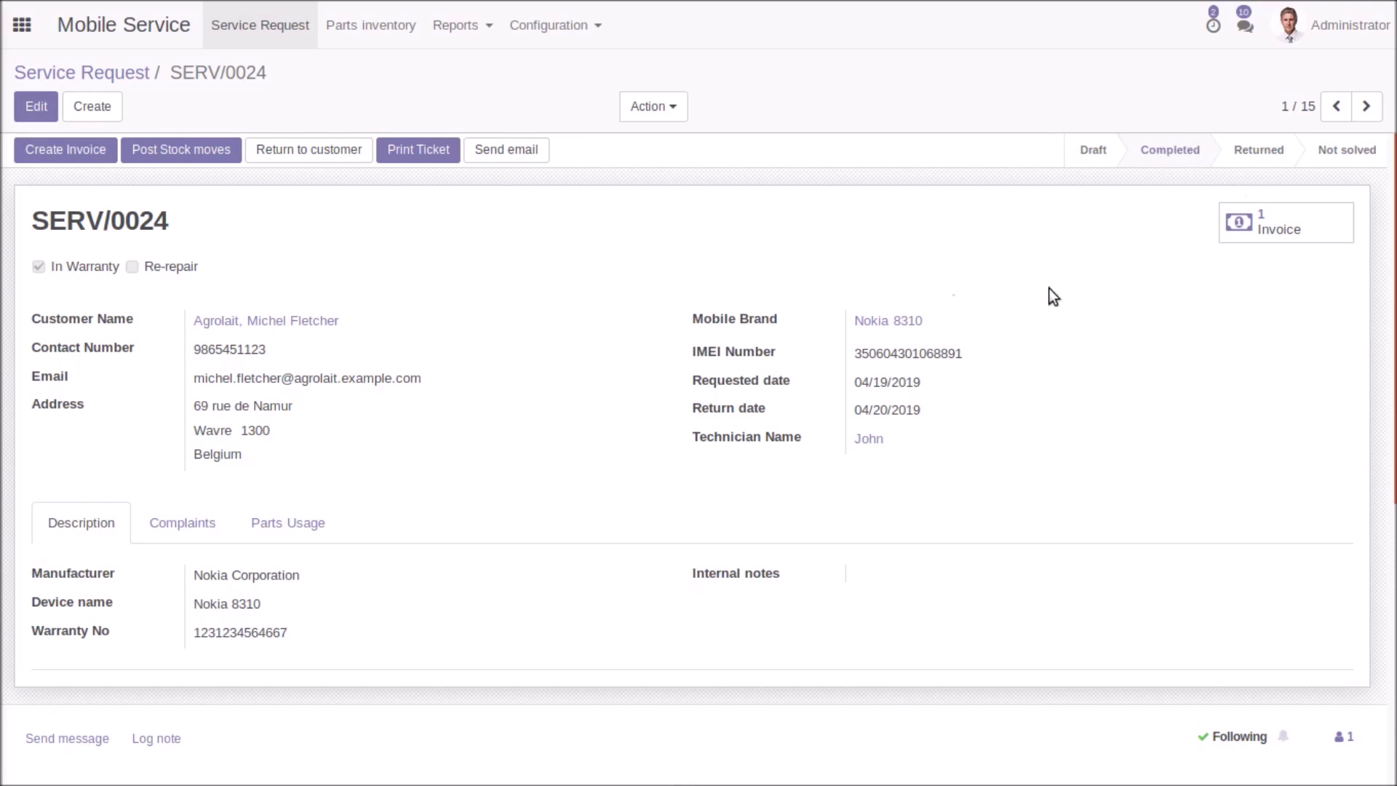
pyautogui.click(336, 152)
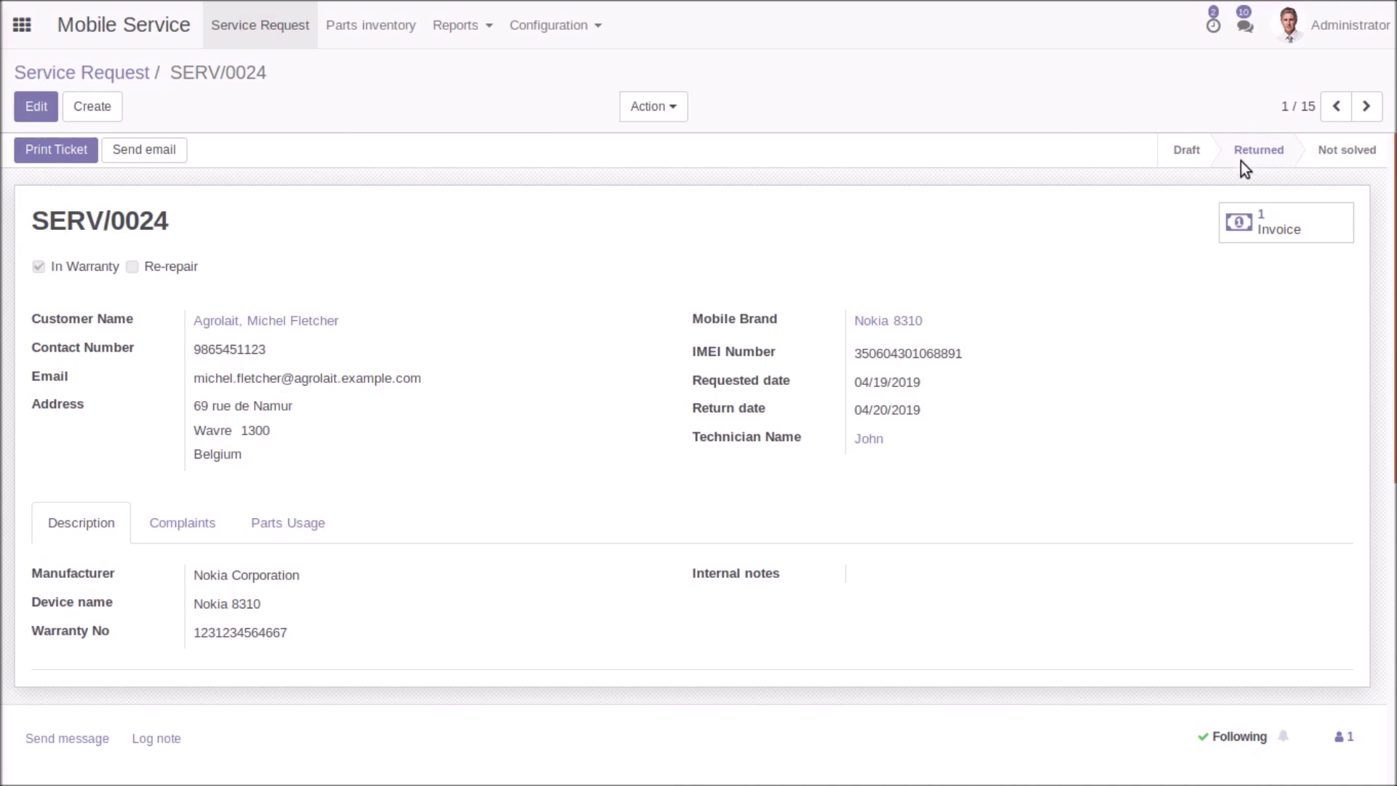
# Duplicate the returned service request and save the copy with a Touch complaint described as "Touch screen not working."
pyautogui.click(648, 106)
pyautogui.click(705, 171)
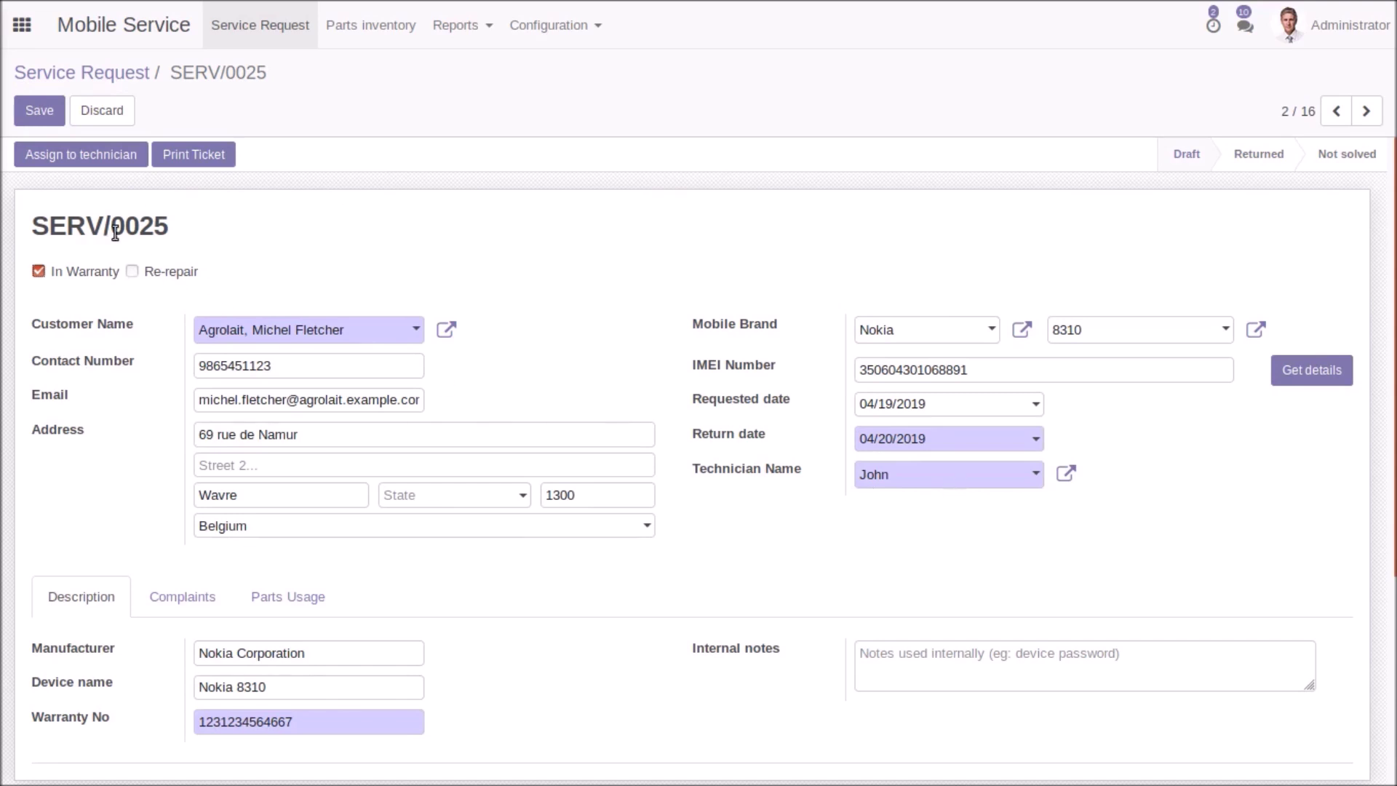
pyautogui.click(191, 604)
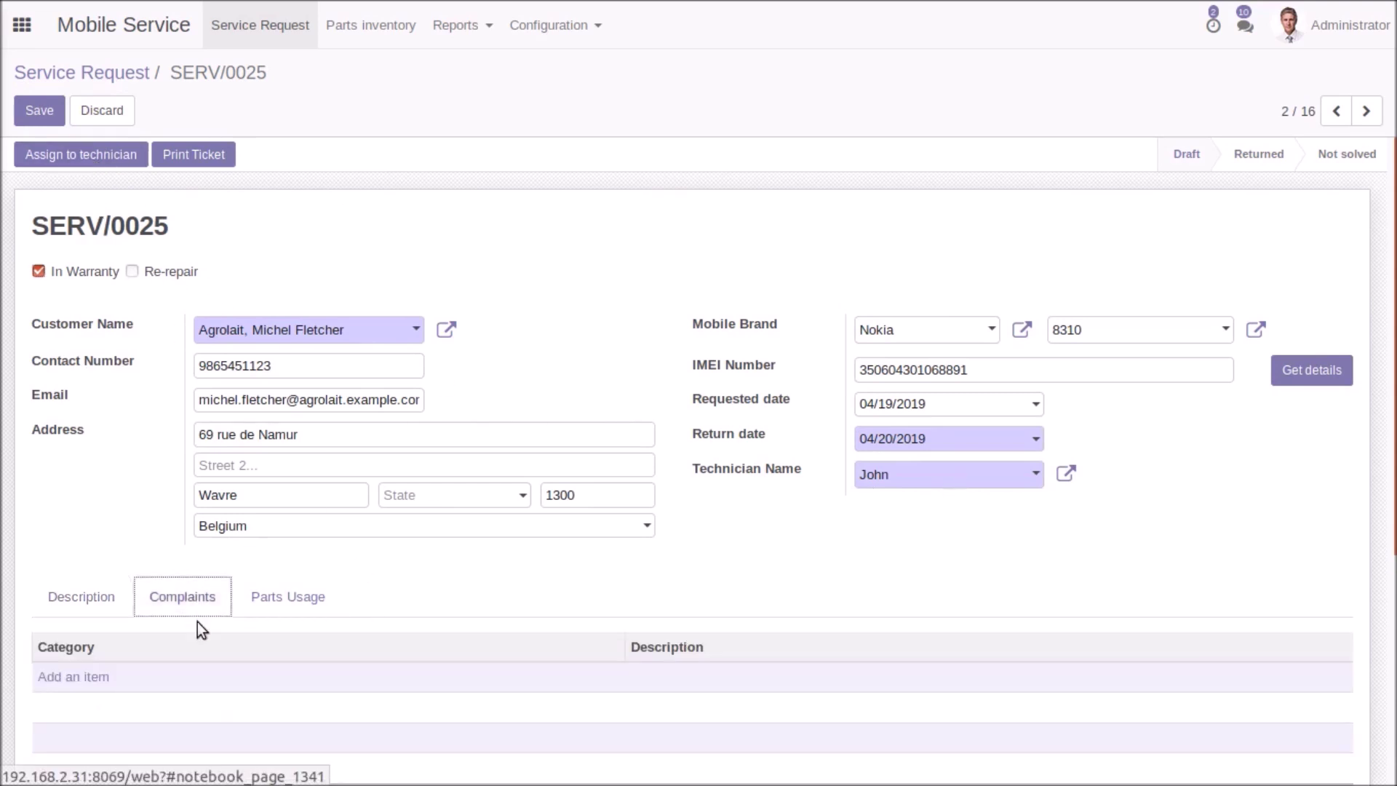
pyautogui.click(93, 673)
pyautogui.click(180, 688)
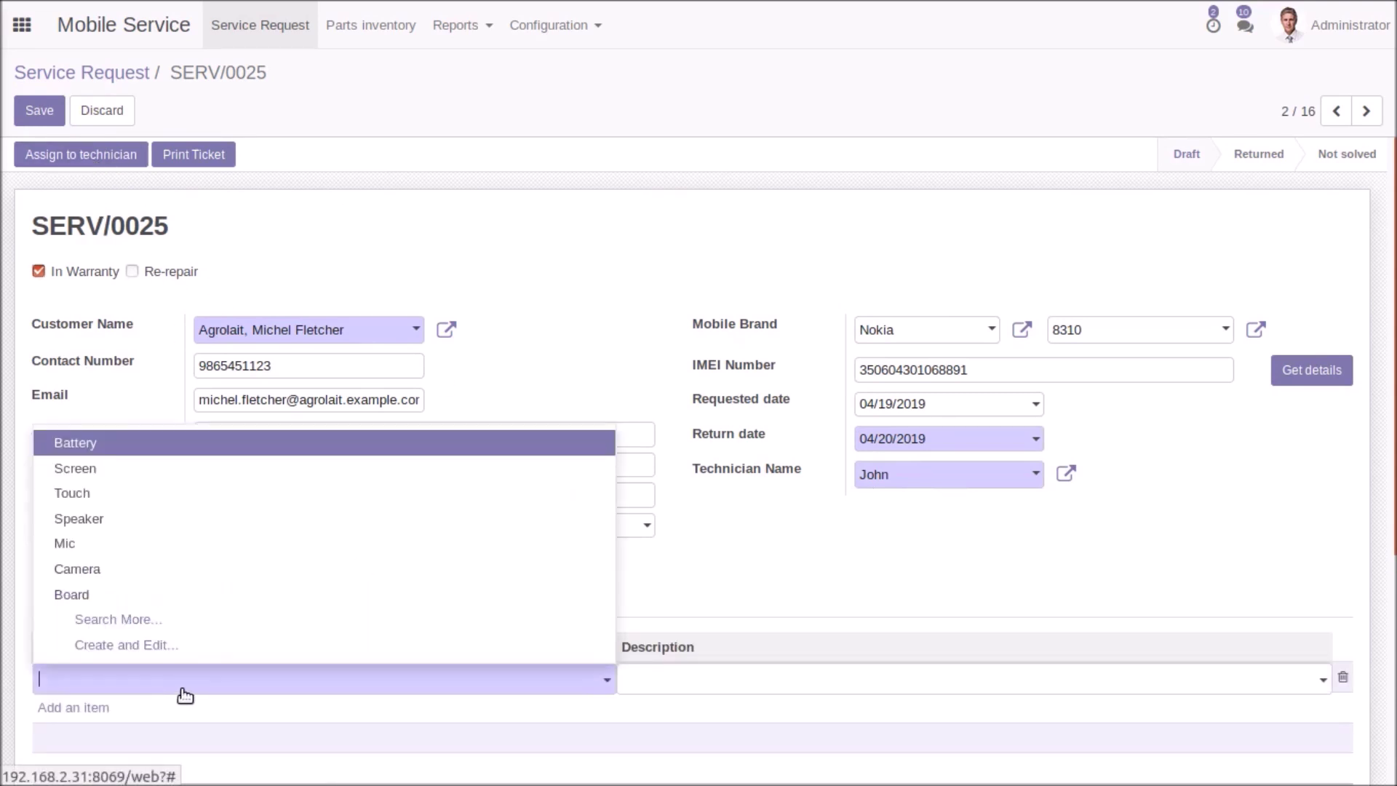
pyautogui.click(171, 495)
pyautogui.click(717, 673)
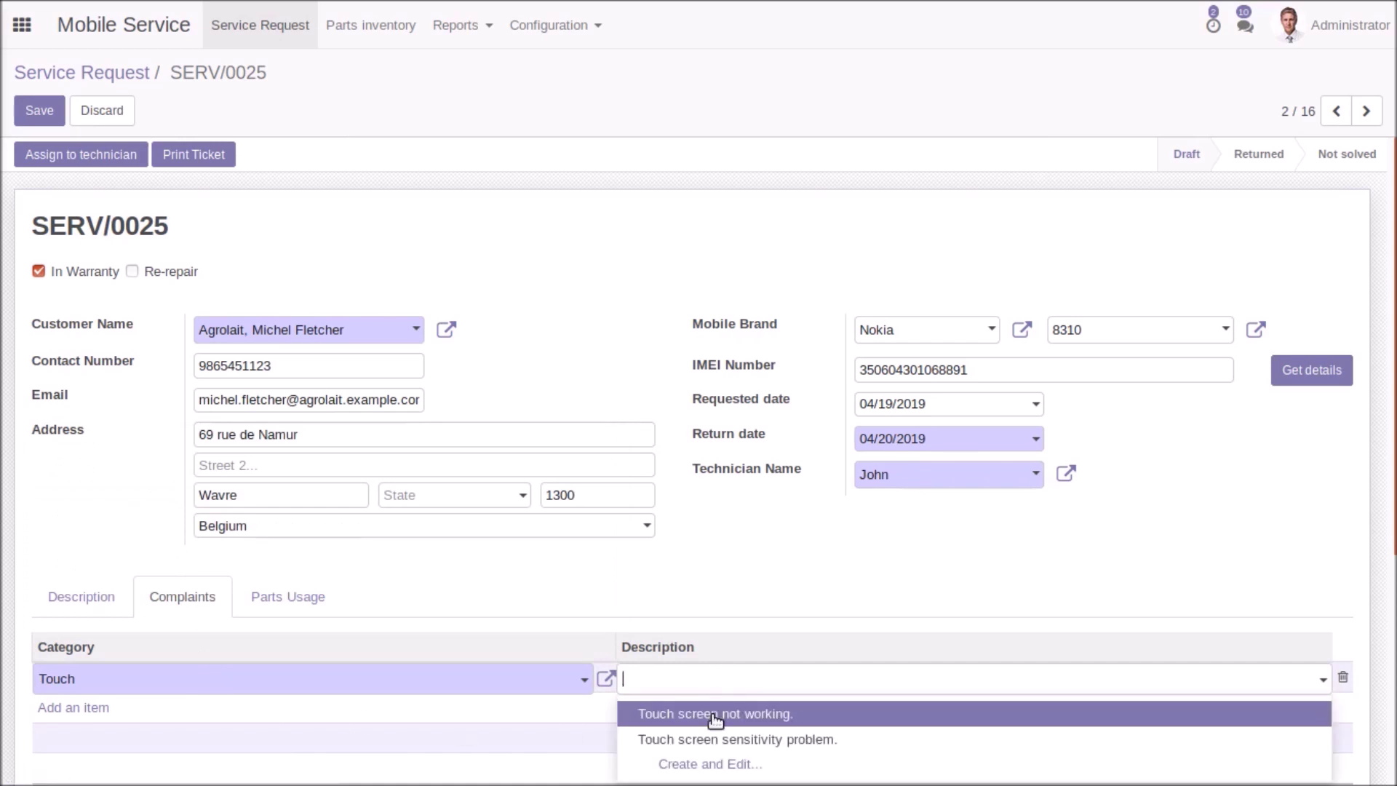
pyautogui.click(716, 713)
pyautogui.click(42, 110)
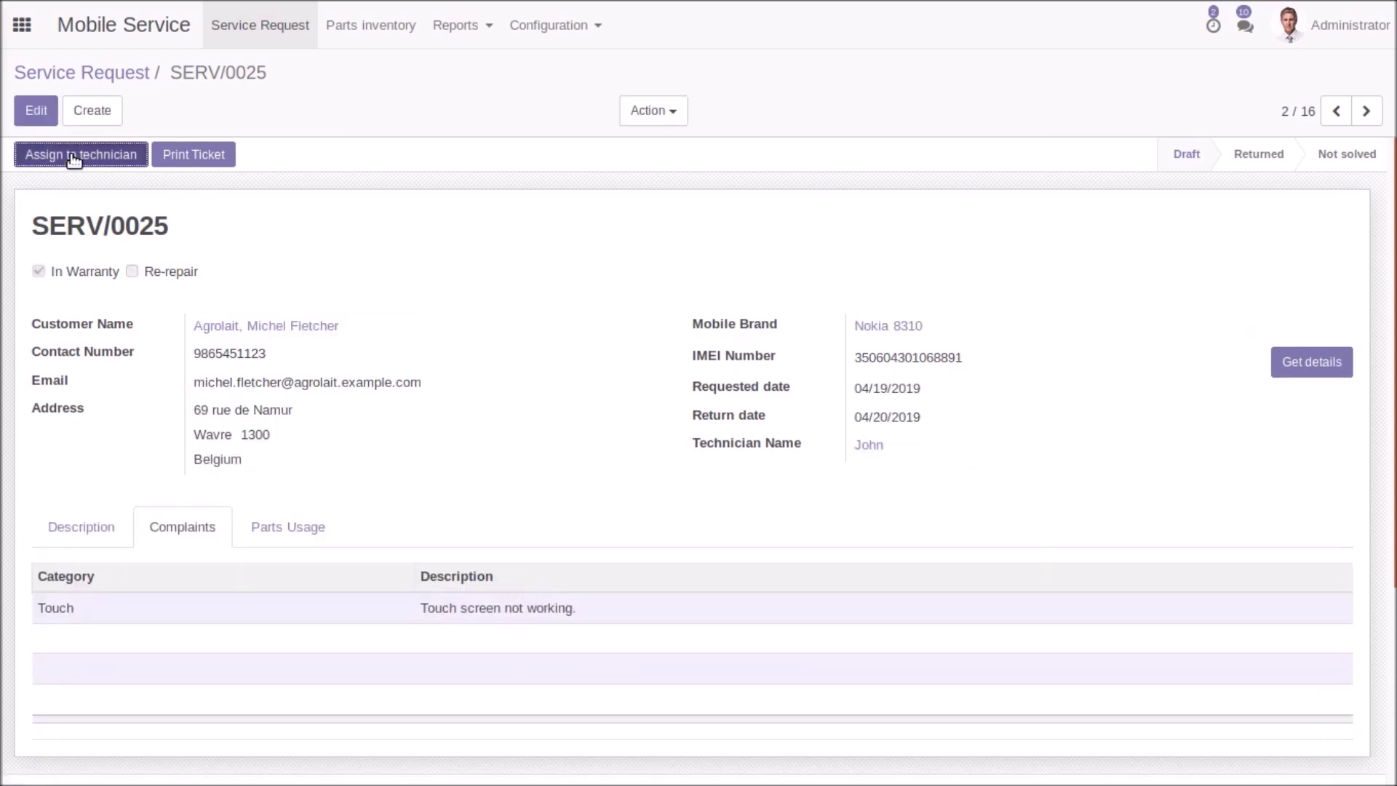
# Assign the duplicated service request to its technician and mark it as not solved
pyautogui.click(74, 157)
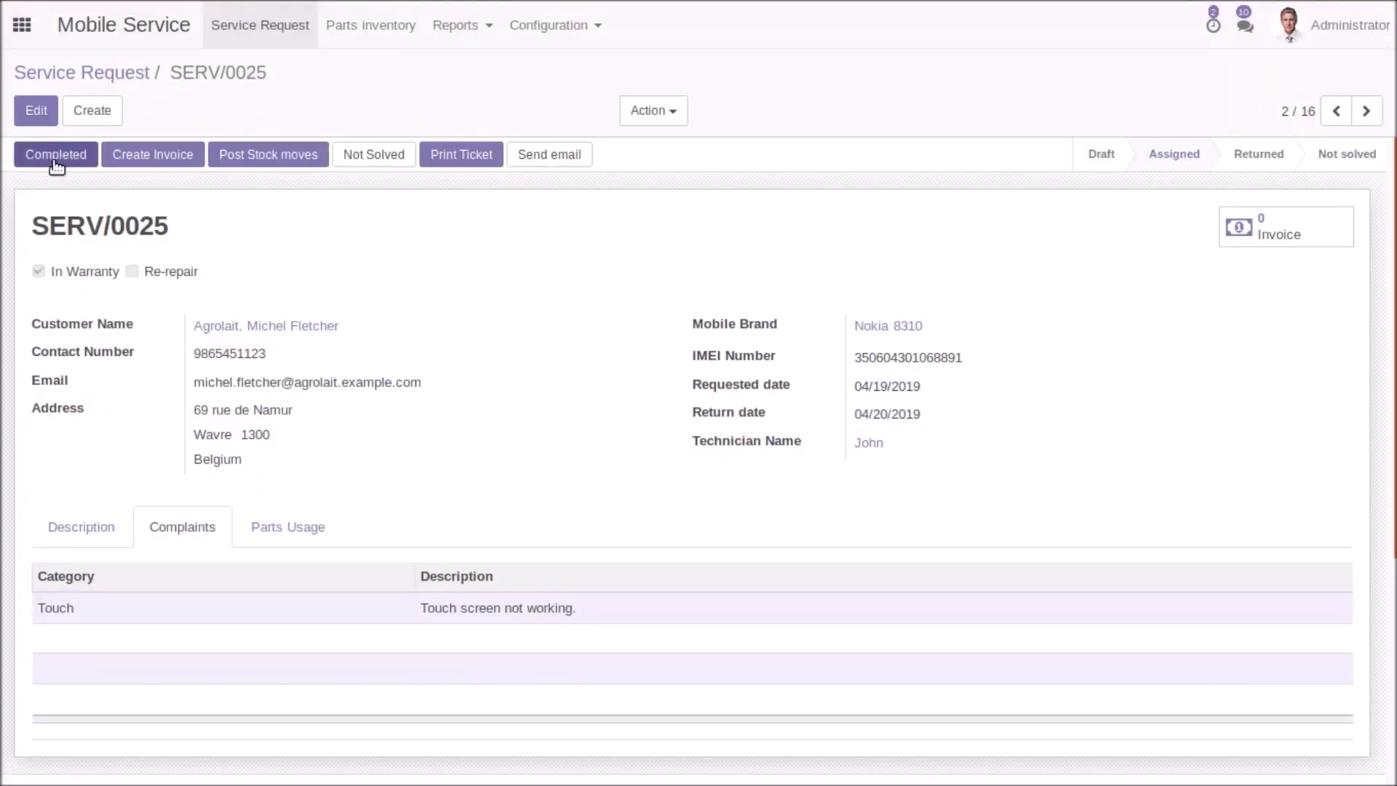
pyautogui.click(379, 164)
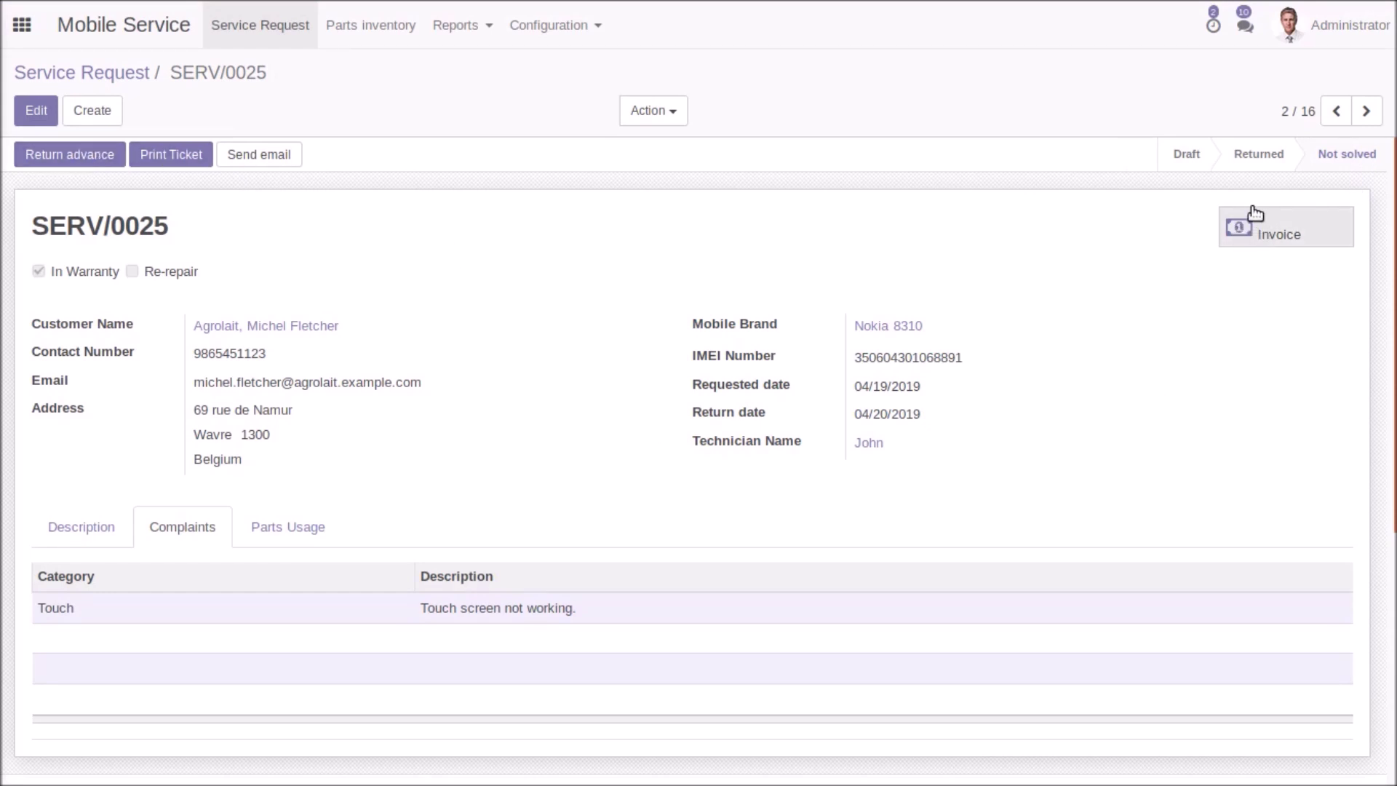
# Try to return the advance for the unsolved service request
pyautogui.click(71, 156)
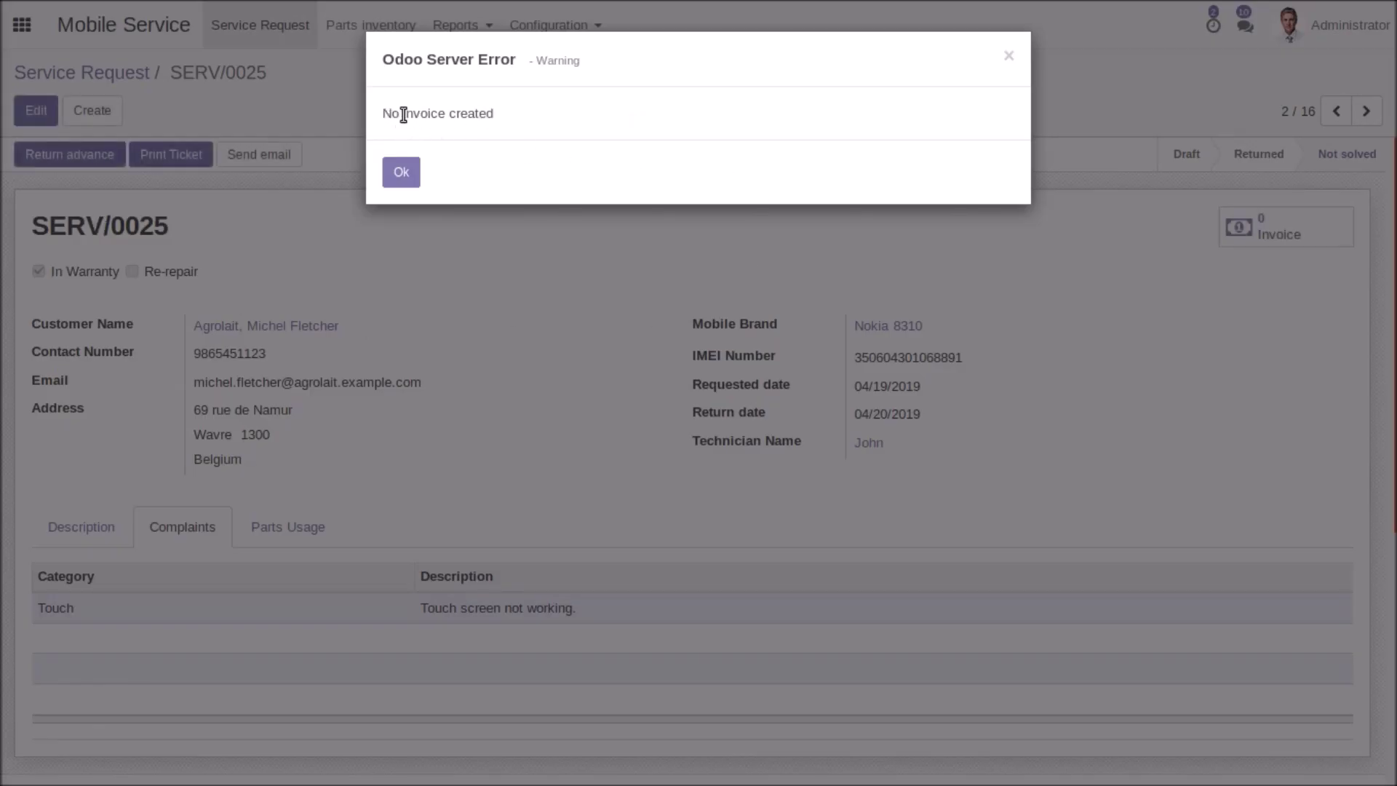
pyautogui.click(402, 171)
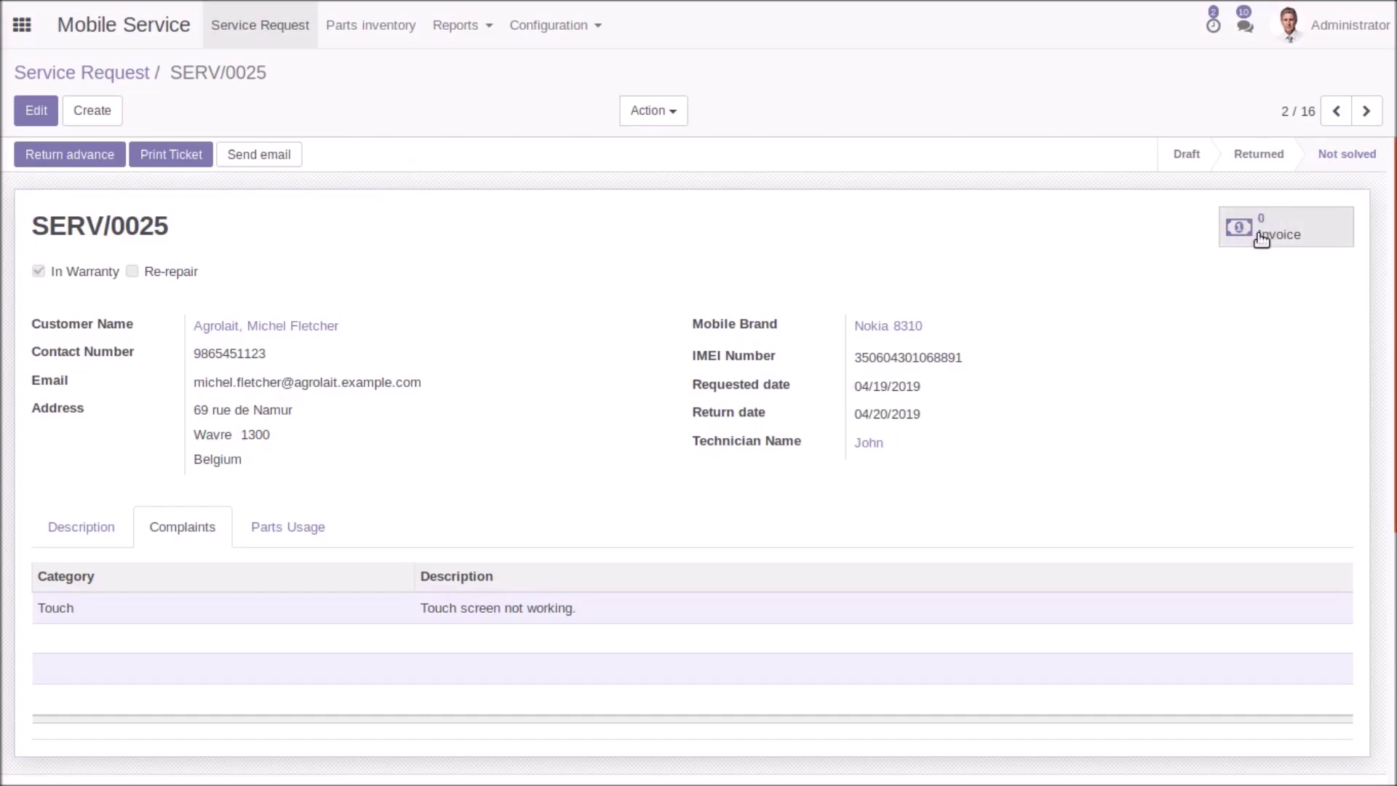
# Review the service request list and the parts inventory, and open the Mobile Service report
pyautogui.click(123, 75)
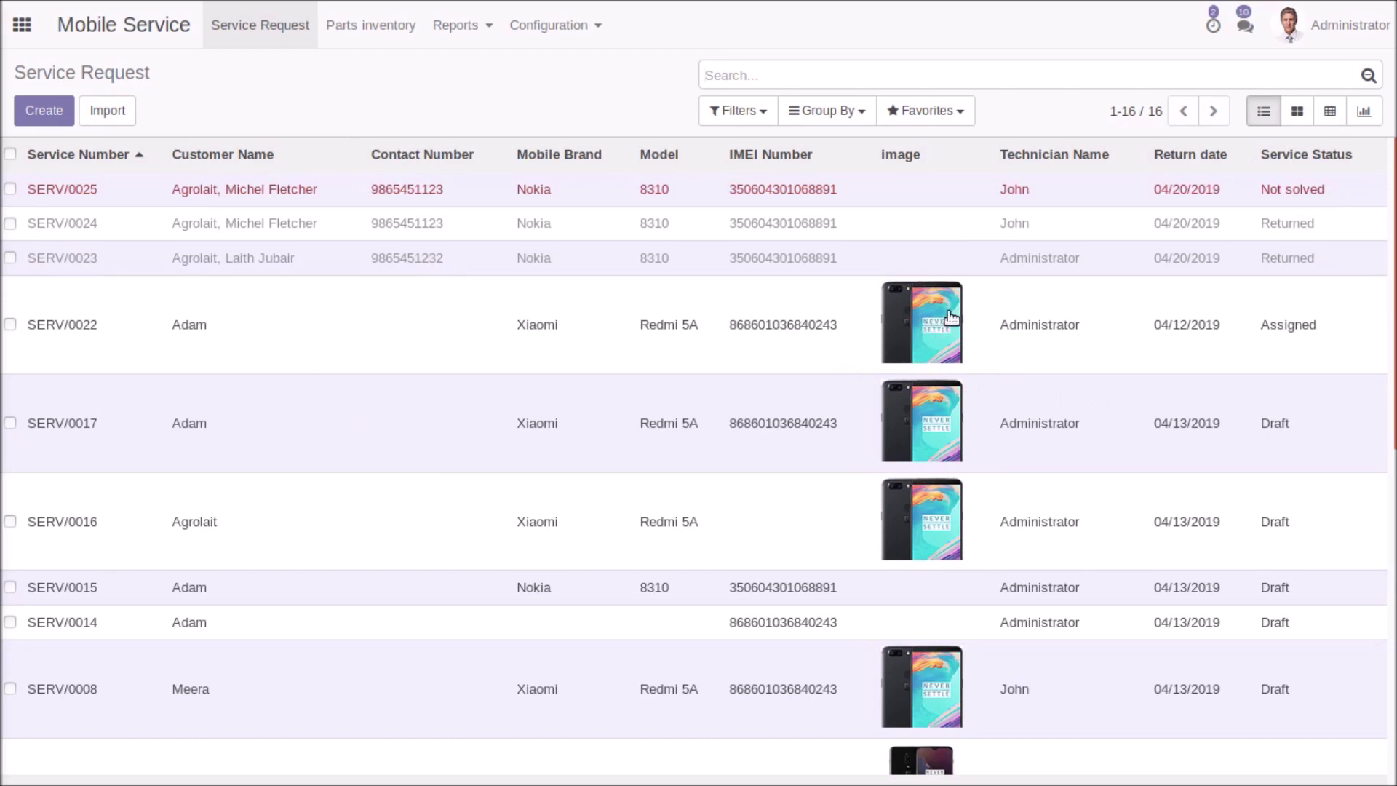
pyautogui.click(357, 24)
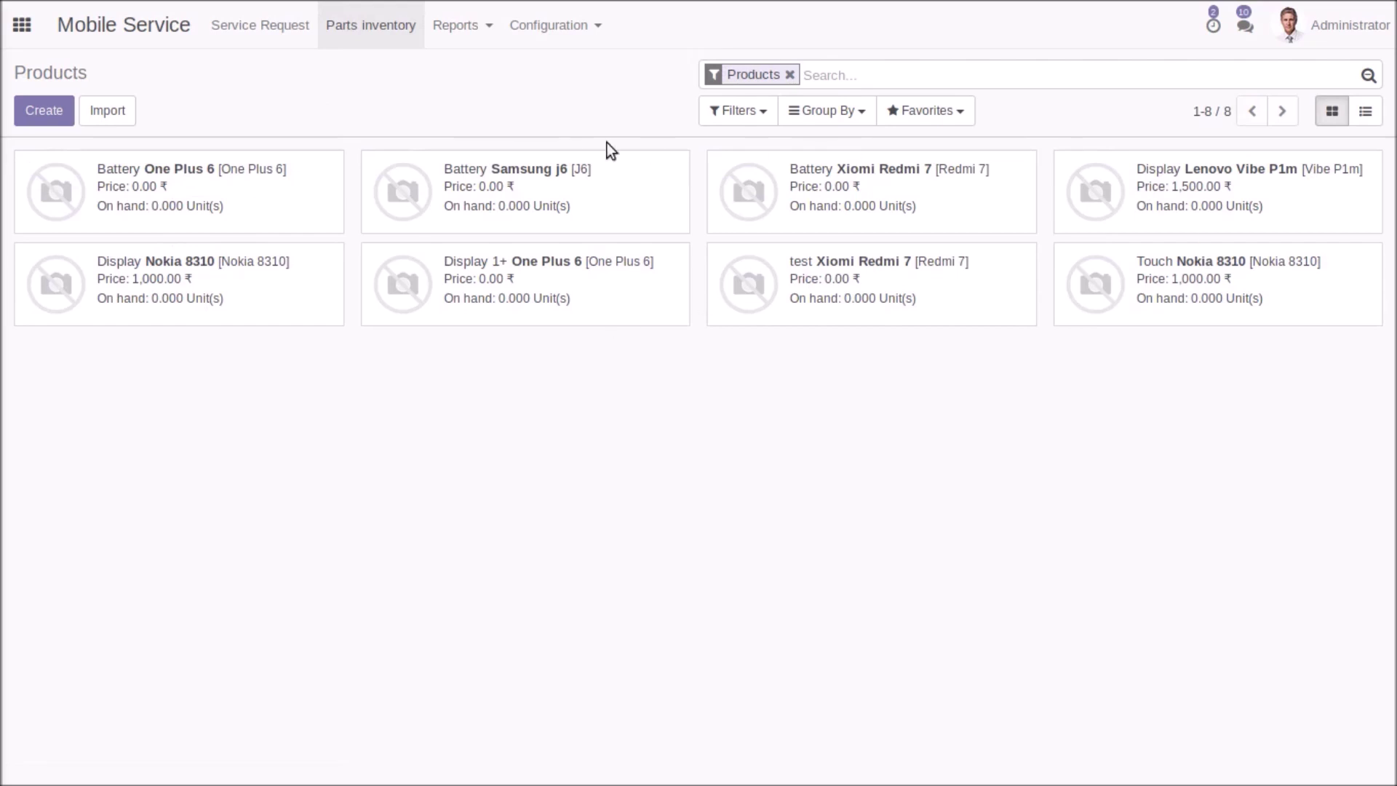
pyautogui.click(468, 25)
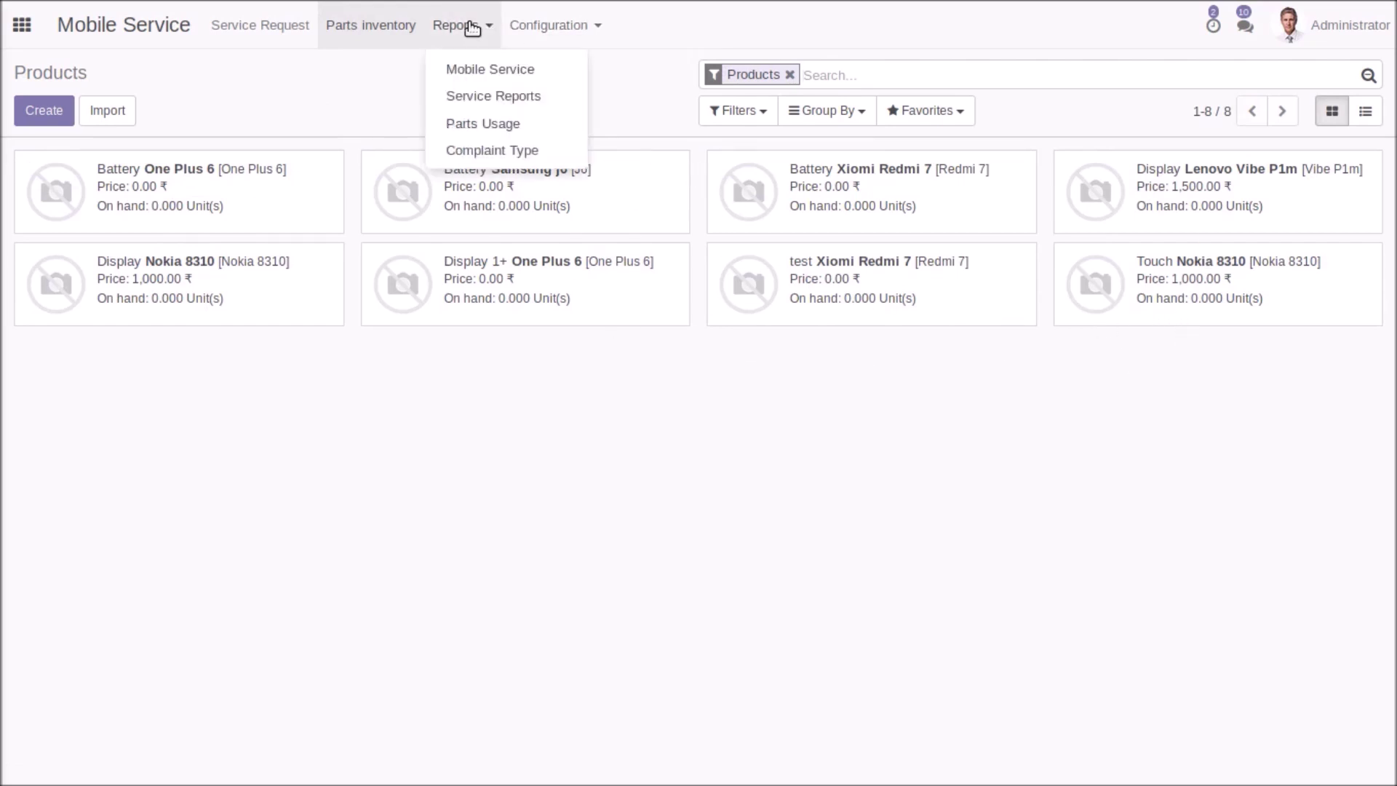
pyautogui.click(510, 72)
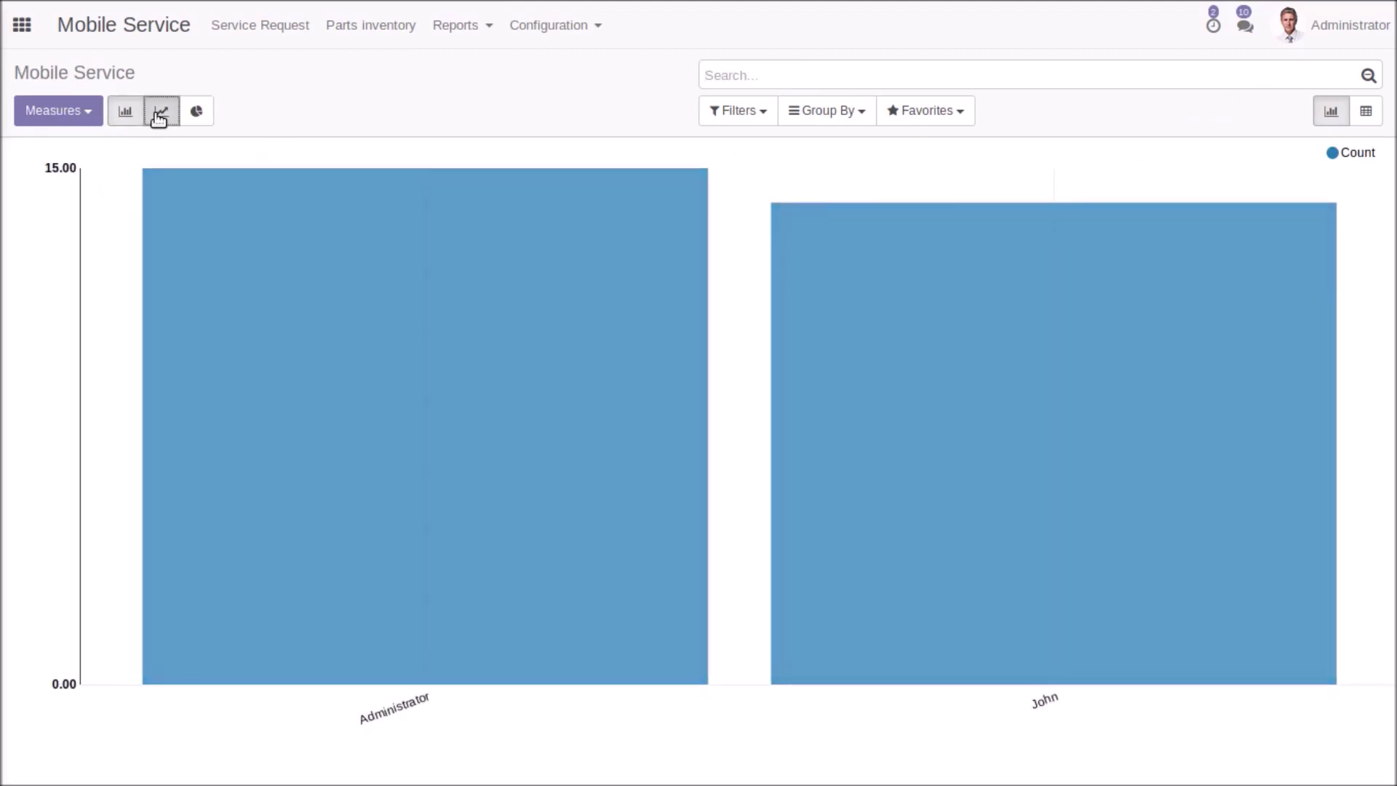
# View the Mobile Service report as line and pie charts and check its filter, grouping and favorites options
pyautogui.click(159, 115)
pyautogui.click(195, 113)
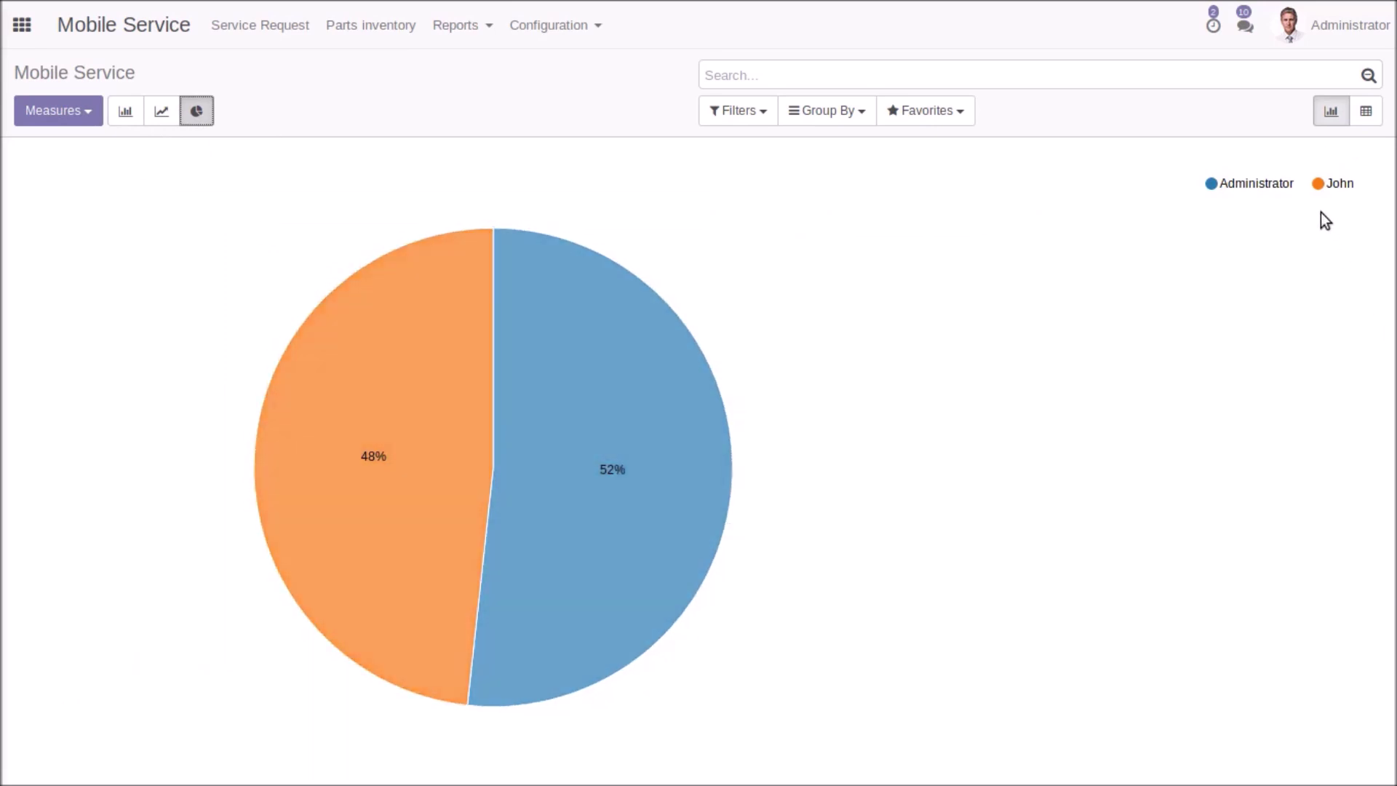
pyautogui.click(735, 128)
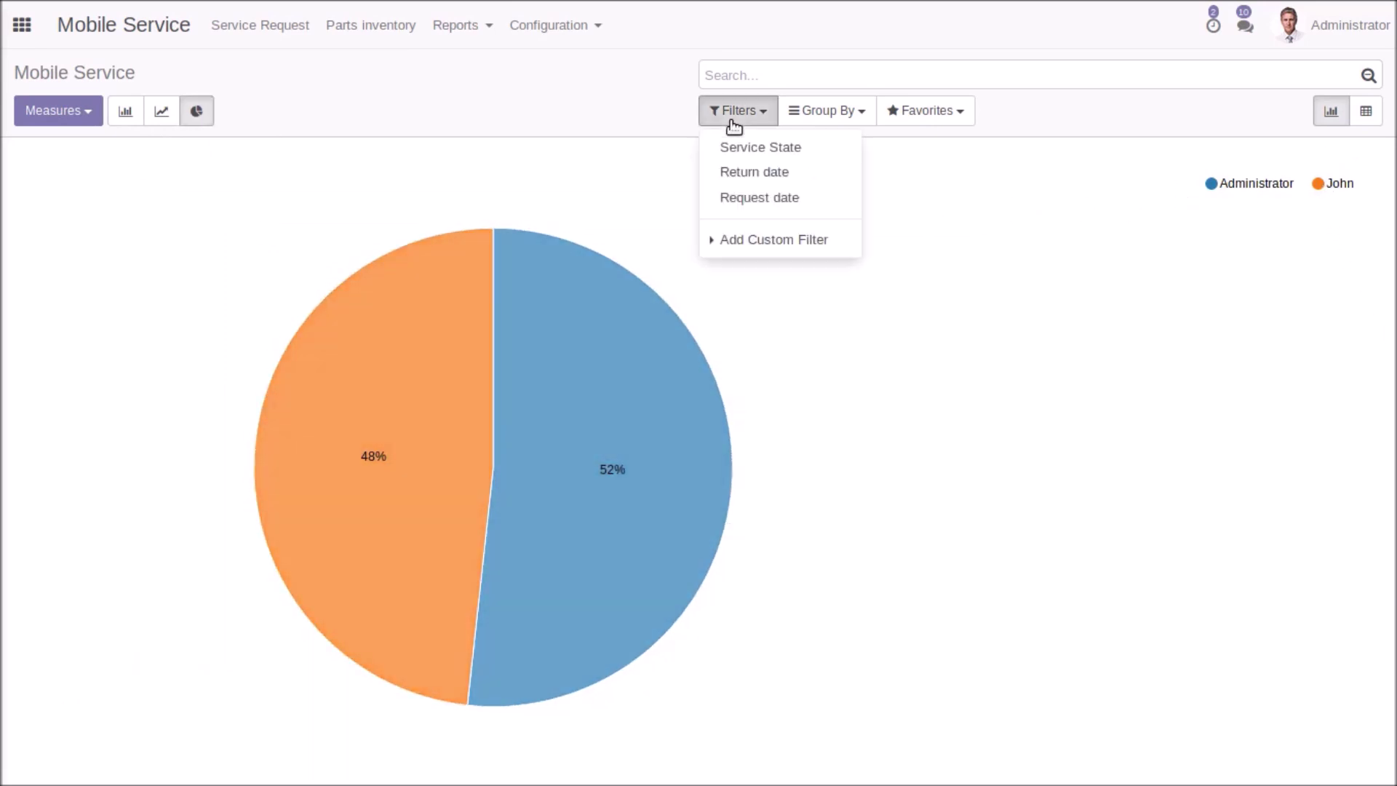
pyautogui.click(820, 111)
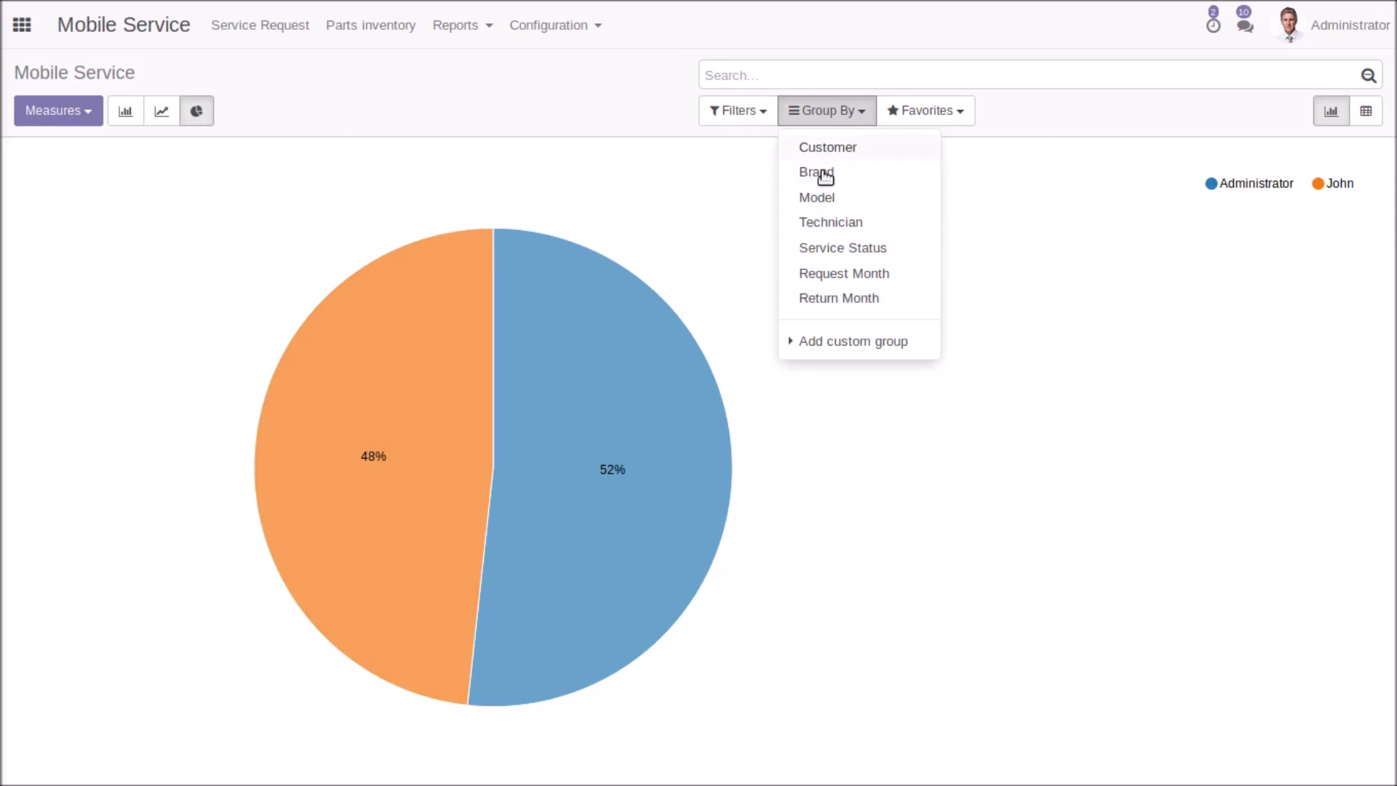
pyautogui.click(928, 113)
pyautogui.click(1097, 265)
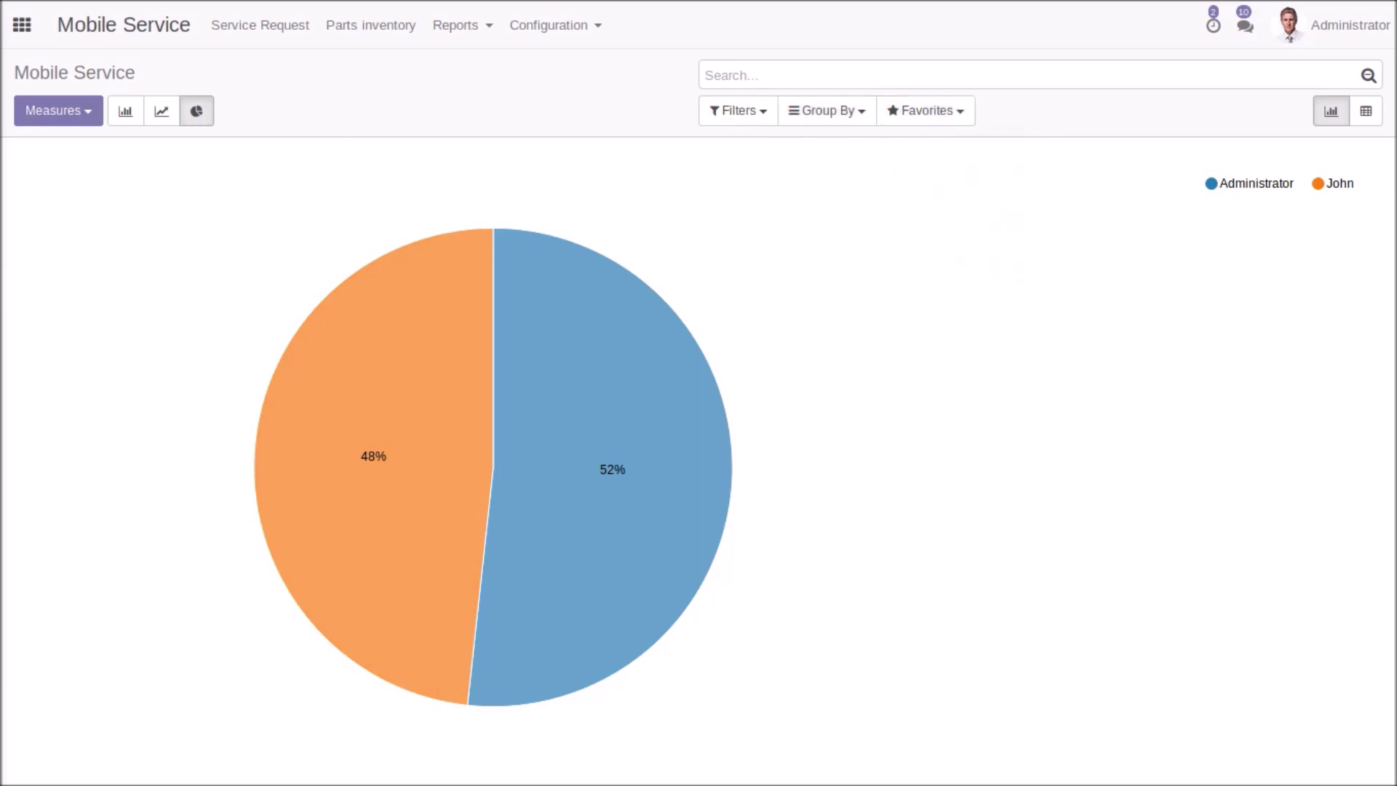
# Switch the Mobile Service report to a pivot table and split its total column by complaint type
pyautogui.click(1366, 111)
pyautogui.click(149, 157)
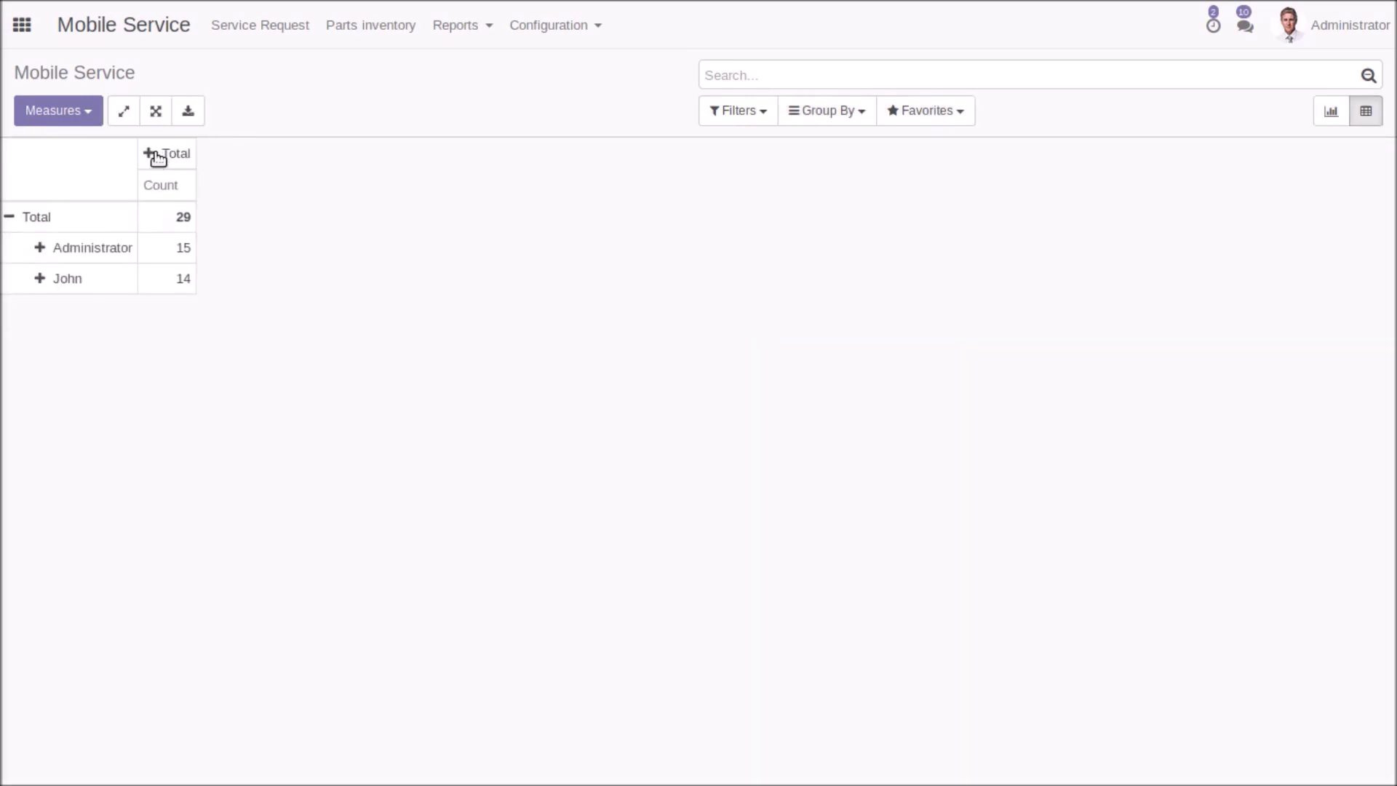
pyautogui.click(156, 156)
pyautogui.click(187, 179)
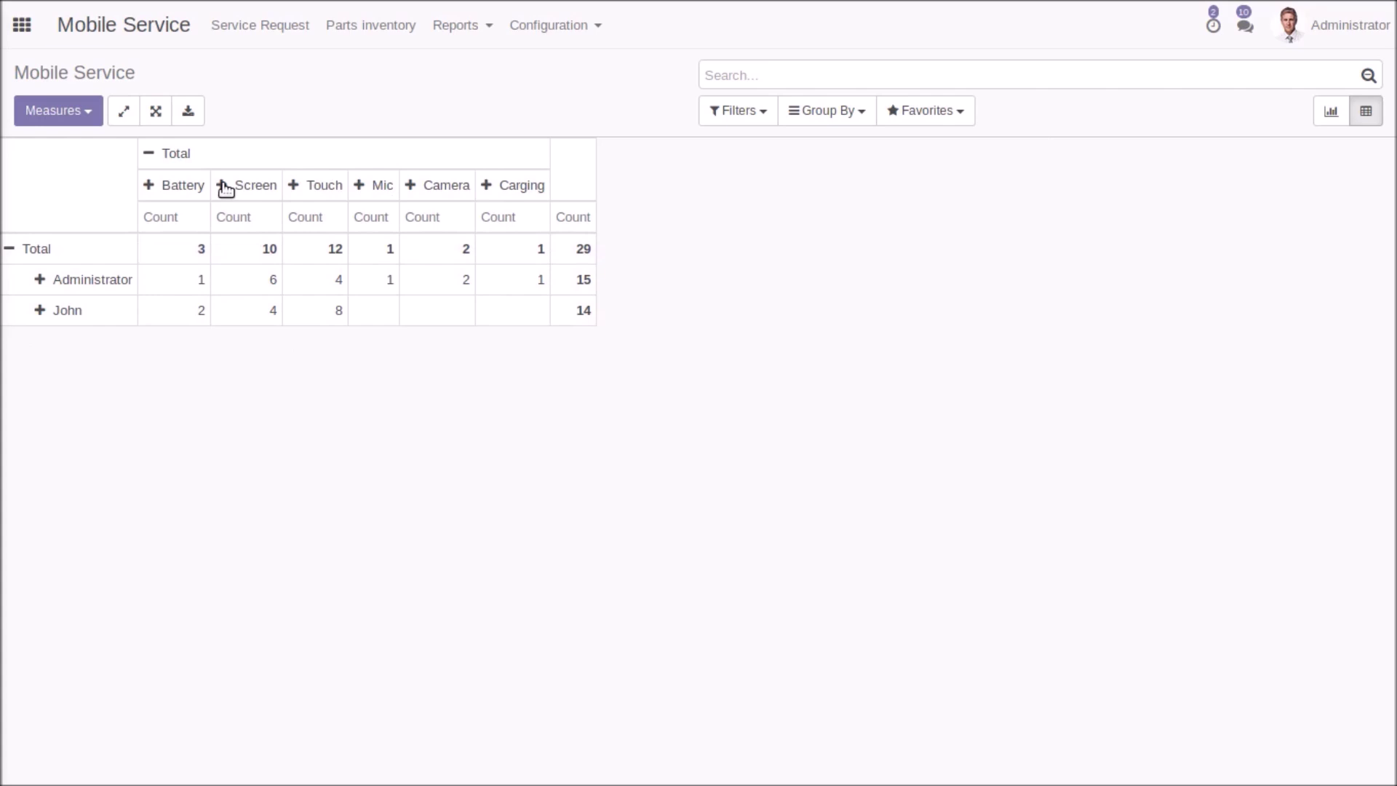
# Group the pivot table rows by Brand, Model, Service Status and Technician, in that order
pyautogui.click(799, 120)
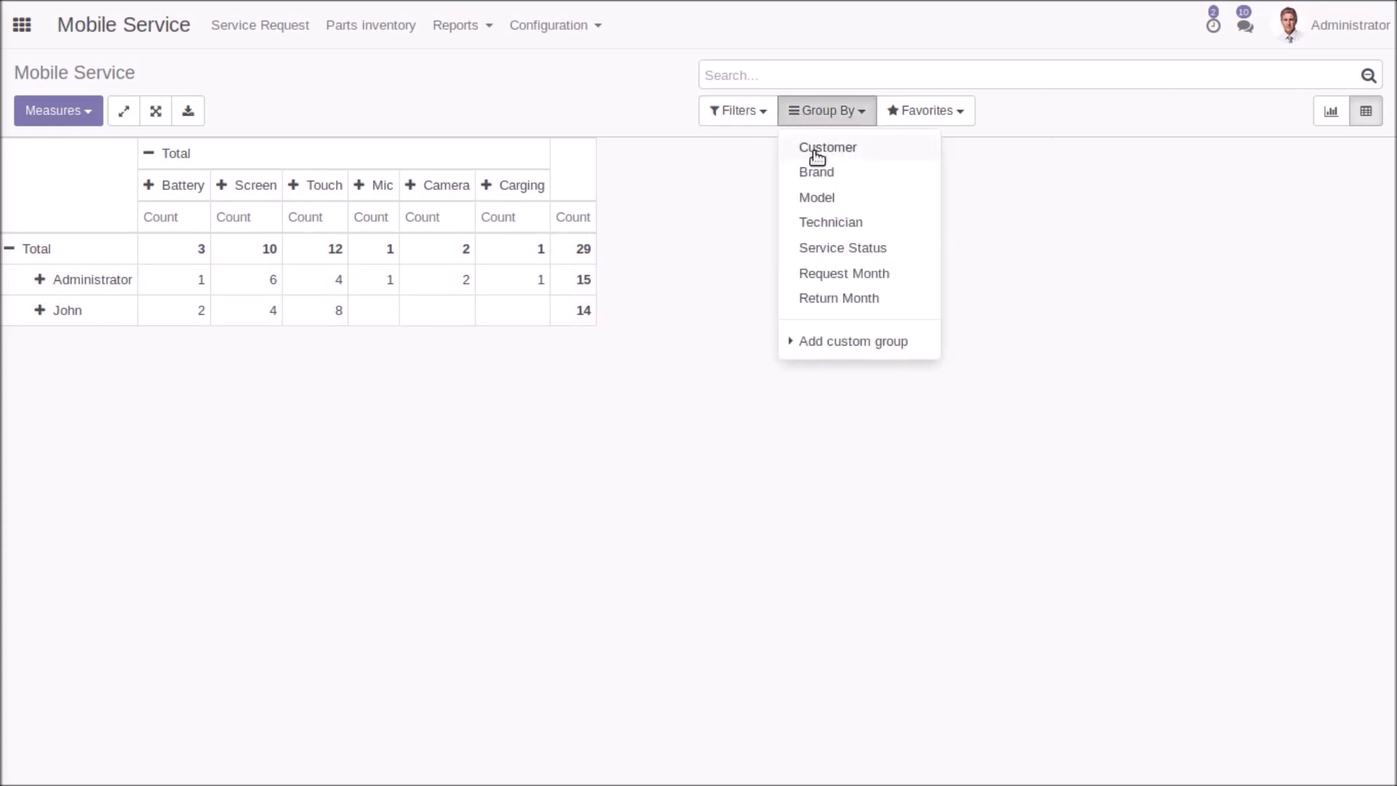
pyautogui.click(828, 181)
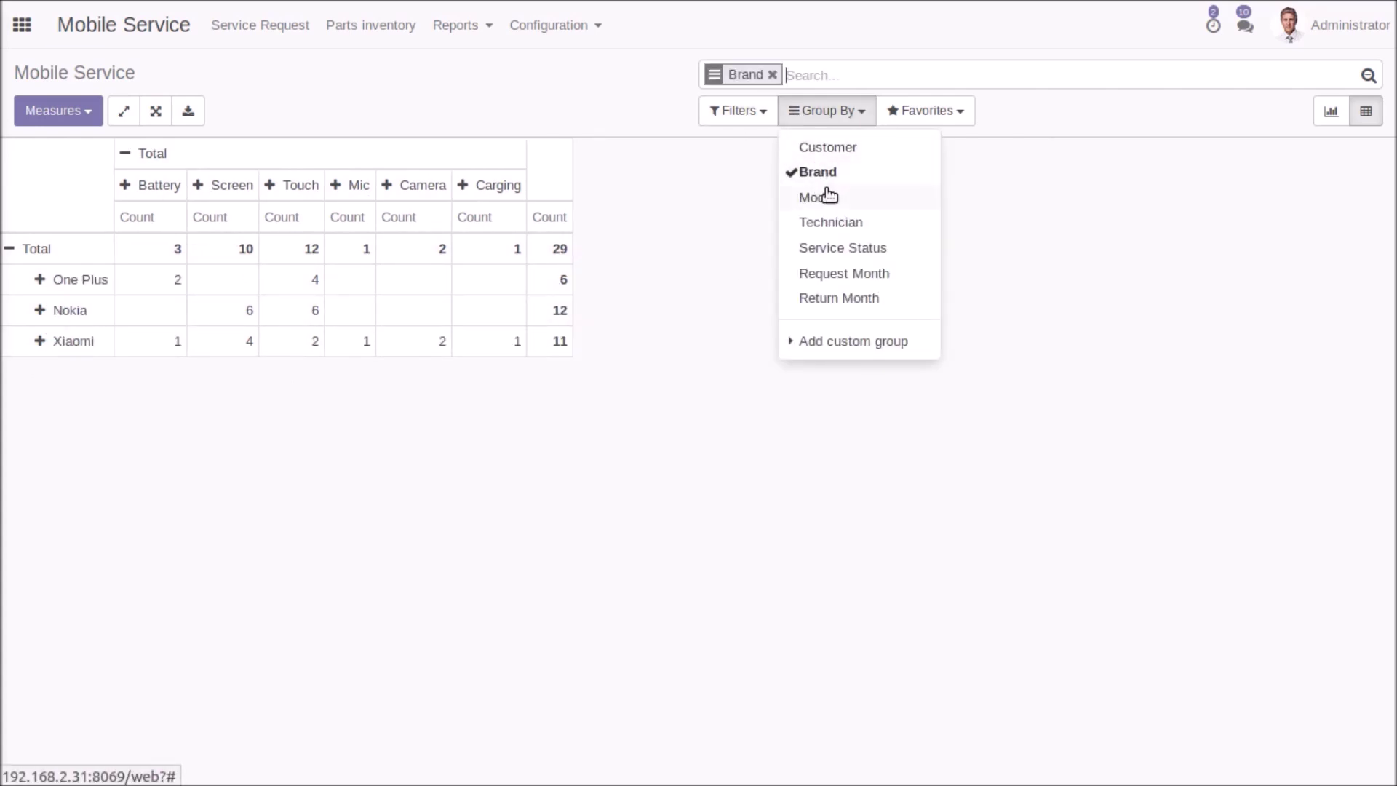
pyautogui.click(826, 197)
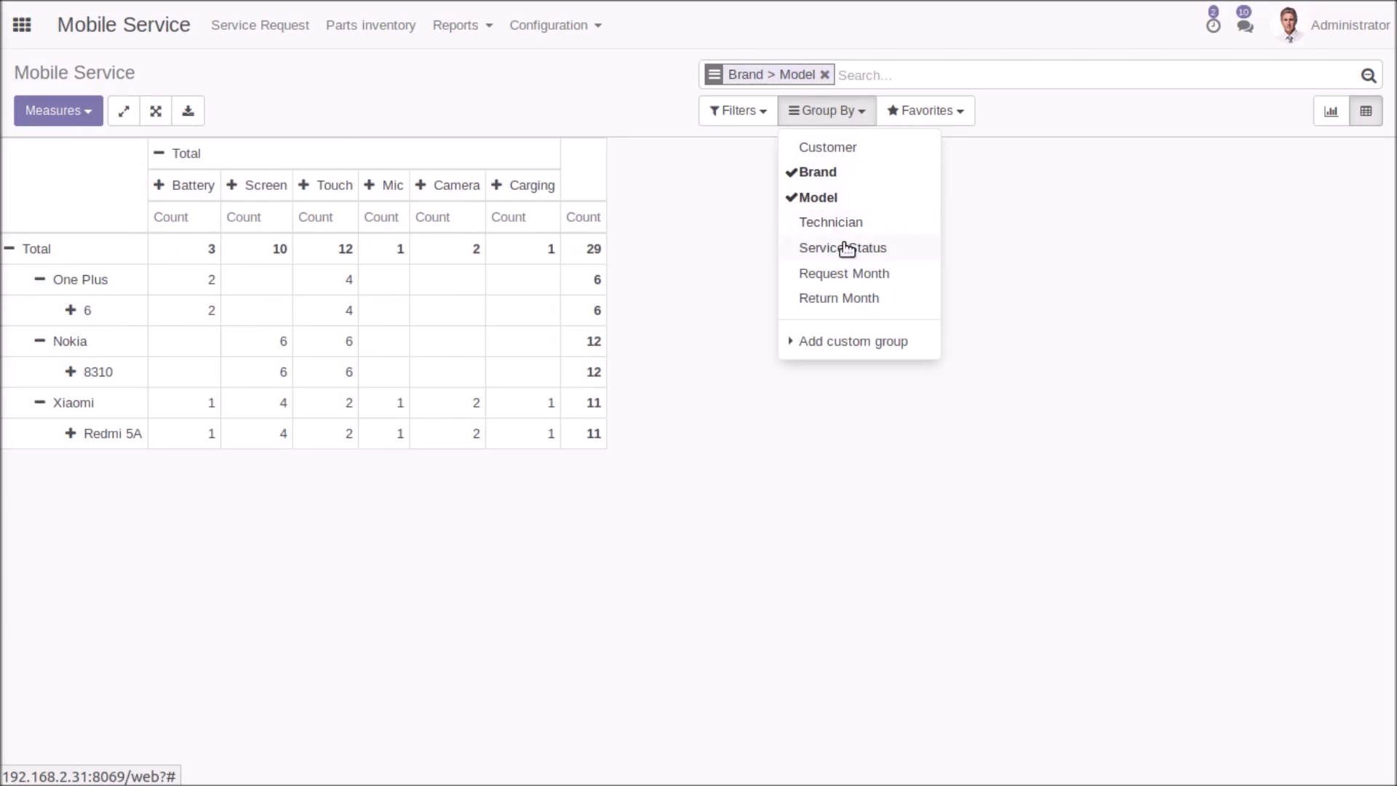
pyautogui.click(847, 248)
pyautogui.click(843, 223)
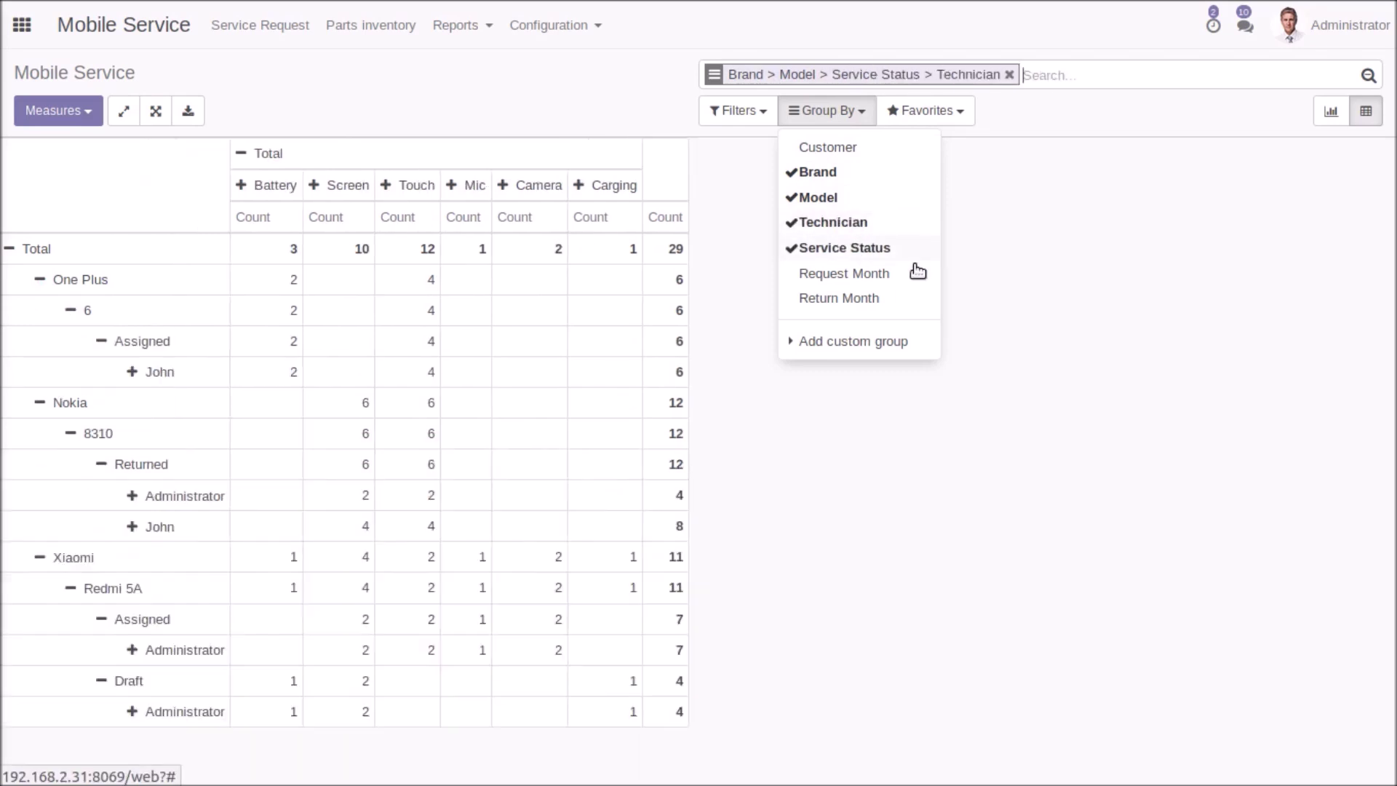
pyautogui.click(769, 440)
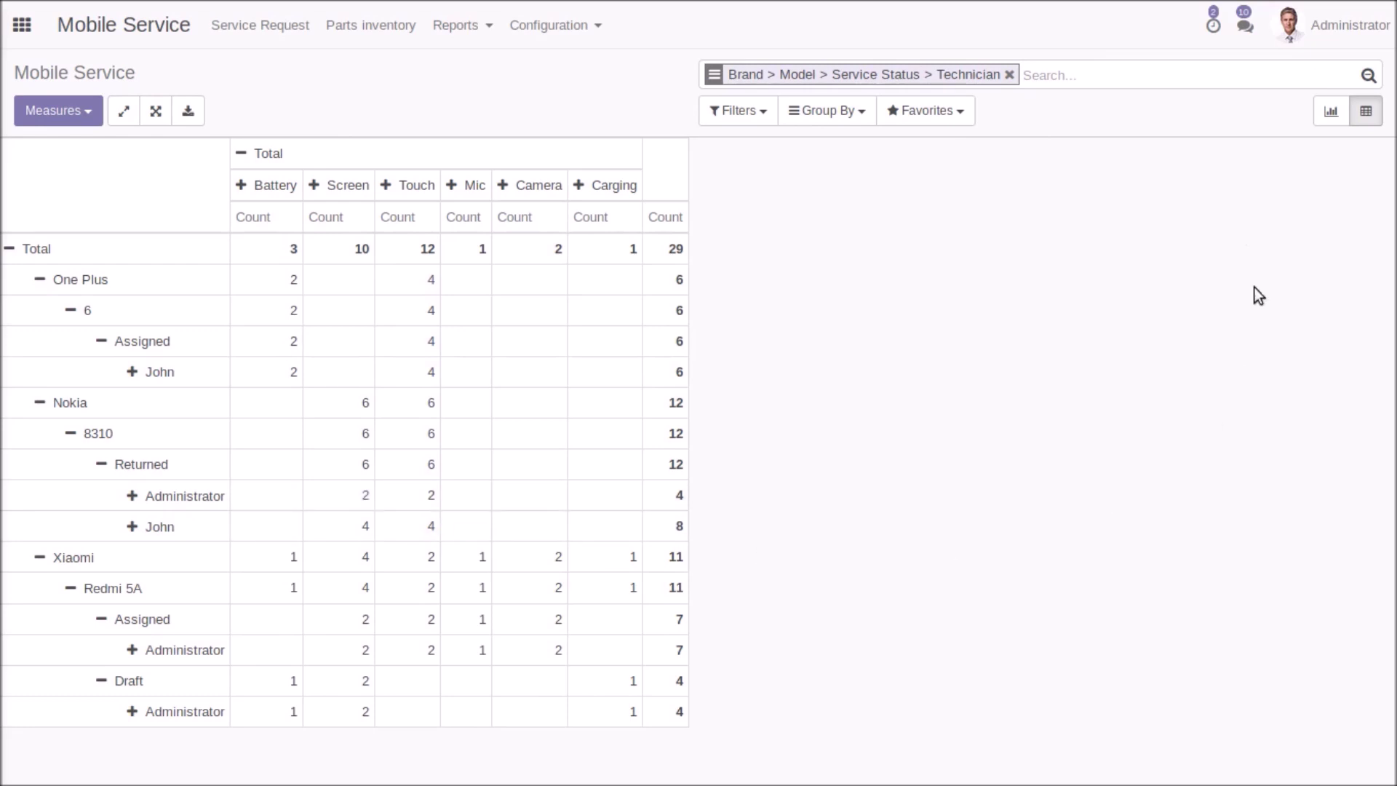
# Open the Service Reports dialog and check the available service status and technician choices, leaving both empty
pyautogui.click(483, 29)
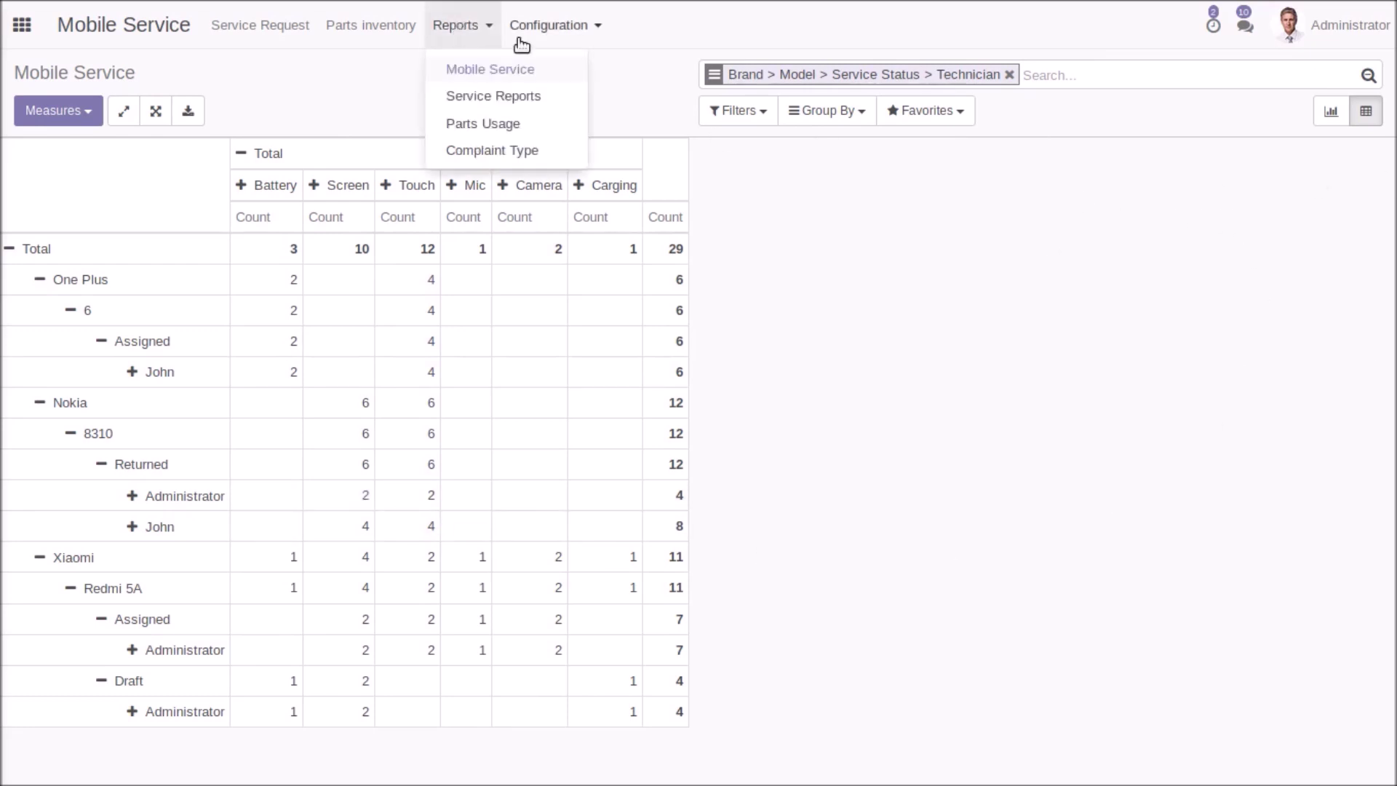
pyautogui.click(508, 102)
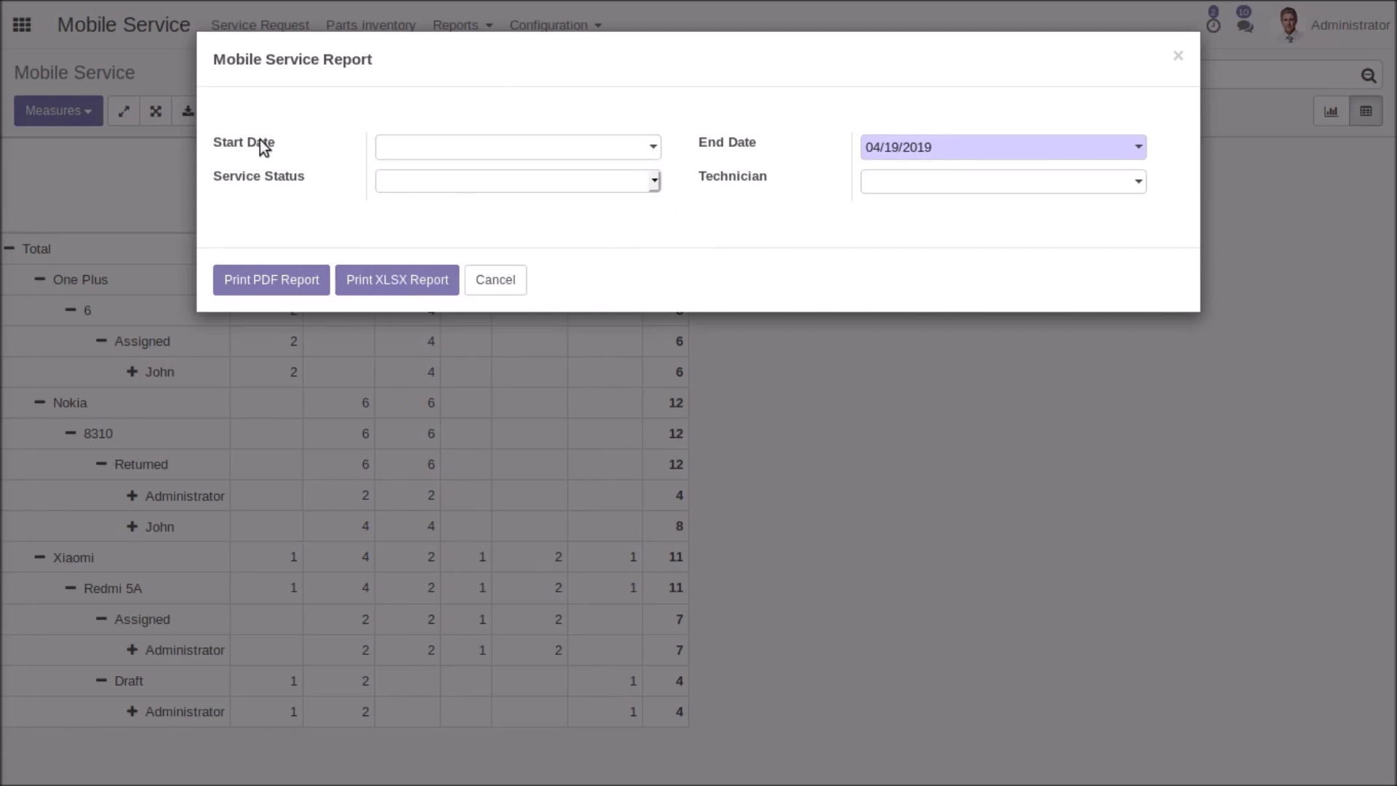
pyautogui.click(655, 181)
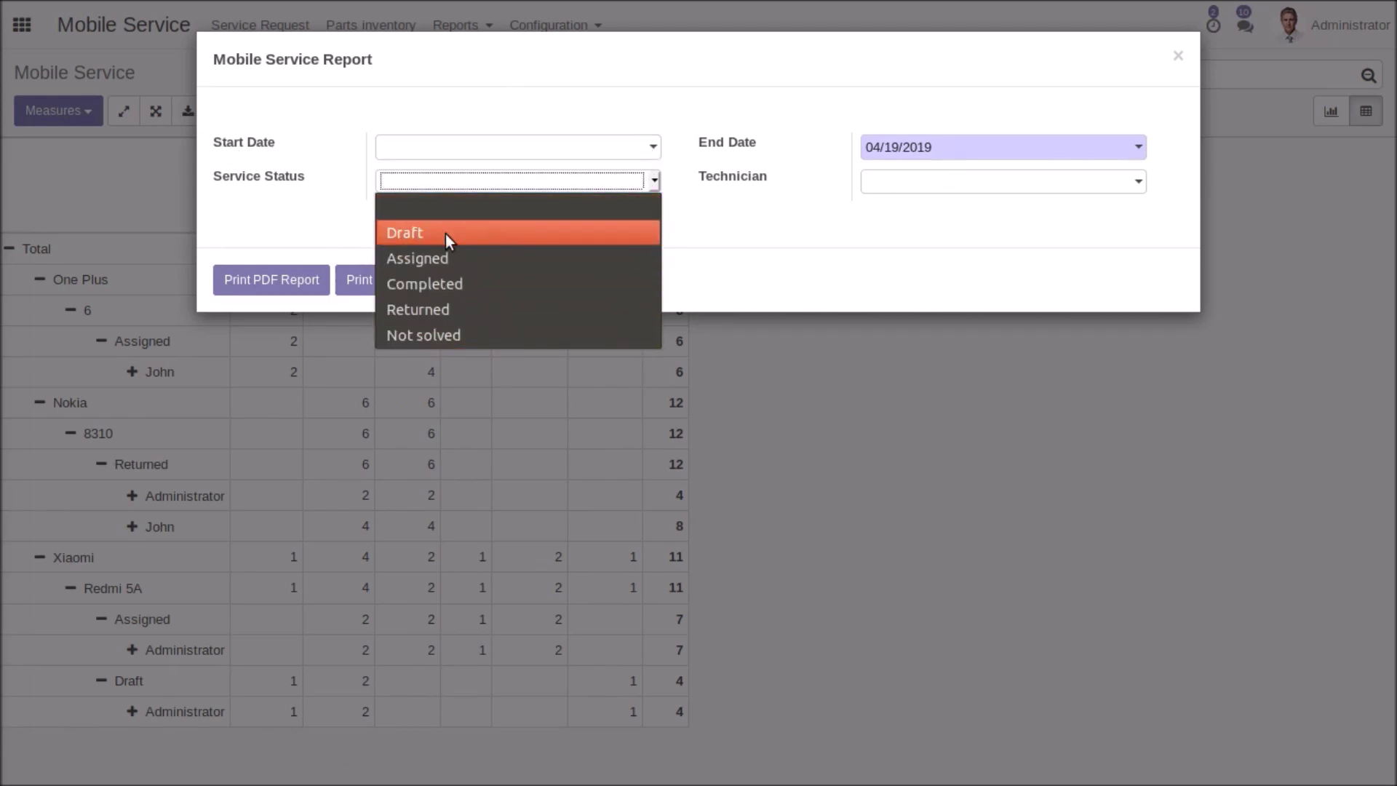
pyautogui.click(895, 279)
pyautogui.click(939, 186)
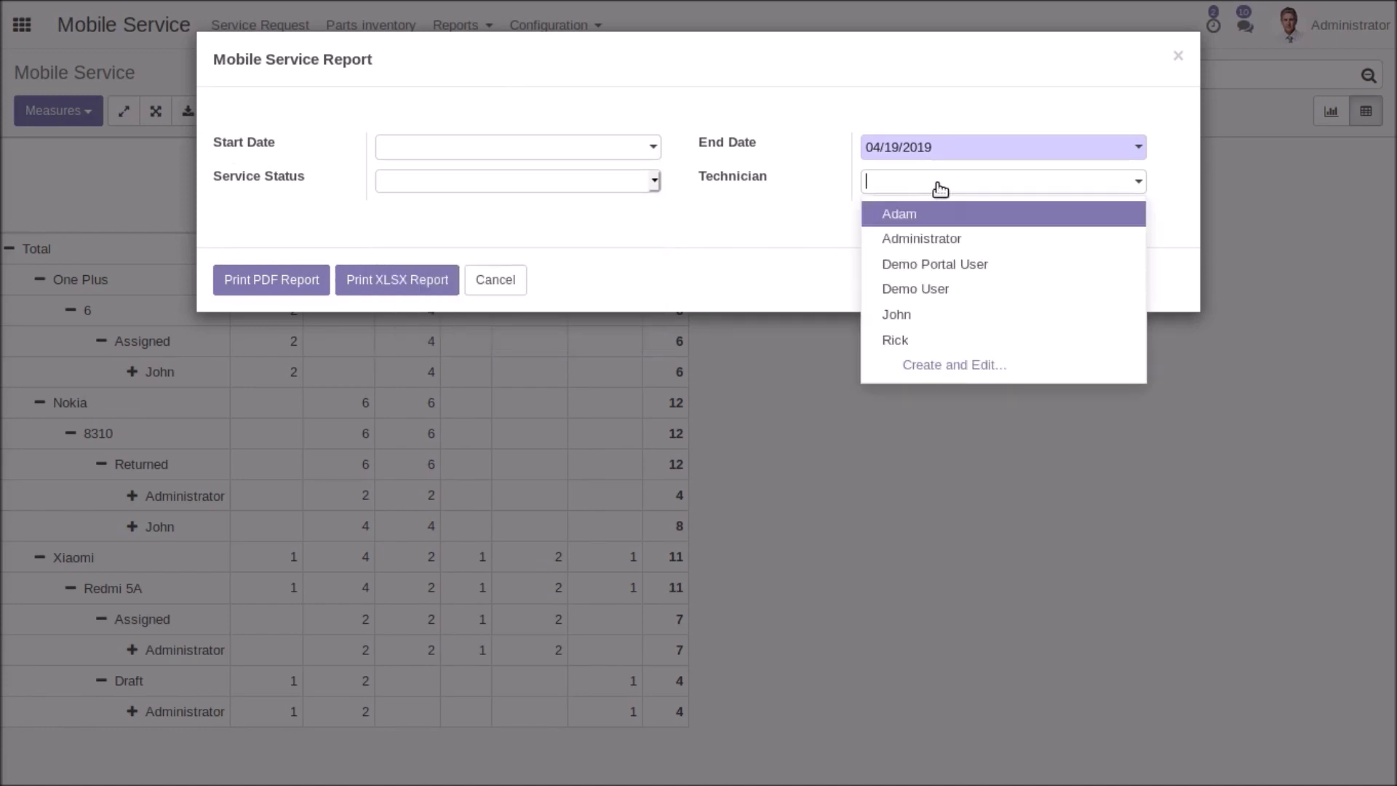
pyautogui.click(790, 217)
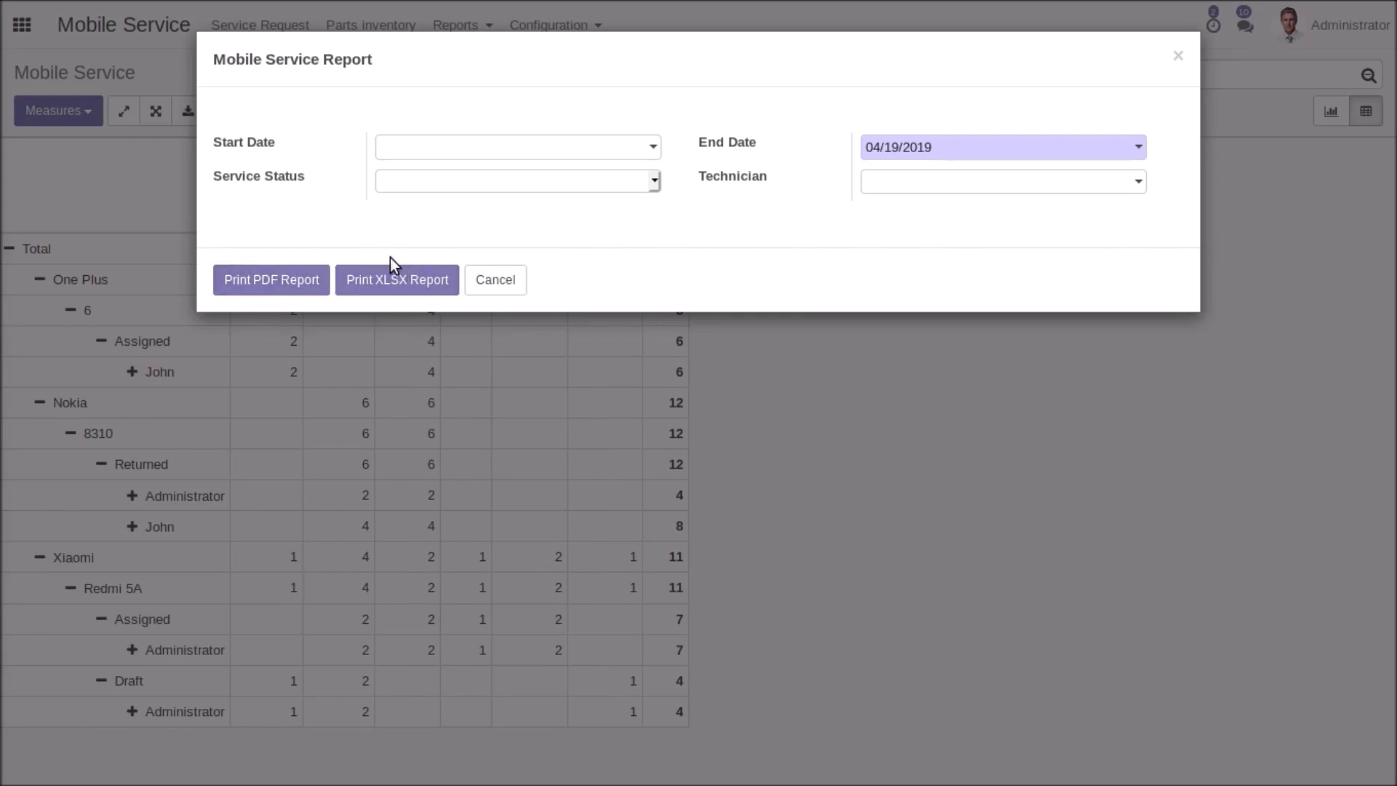
# Print the Mobile Service report as a PDF and open the downloaded file
pyautogui.click(272, 279)
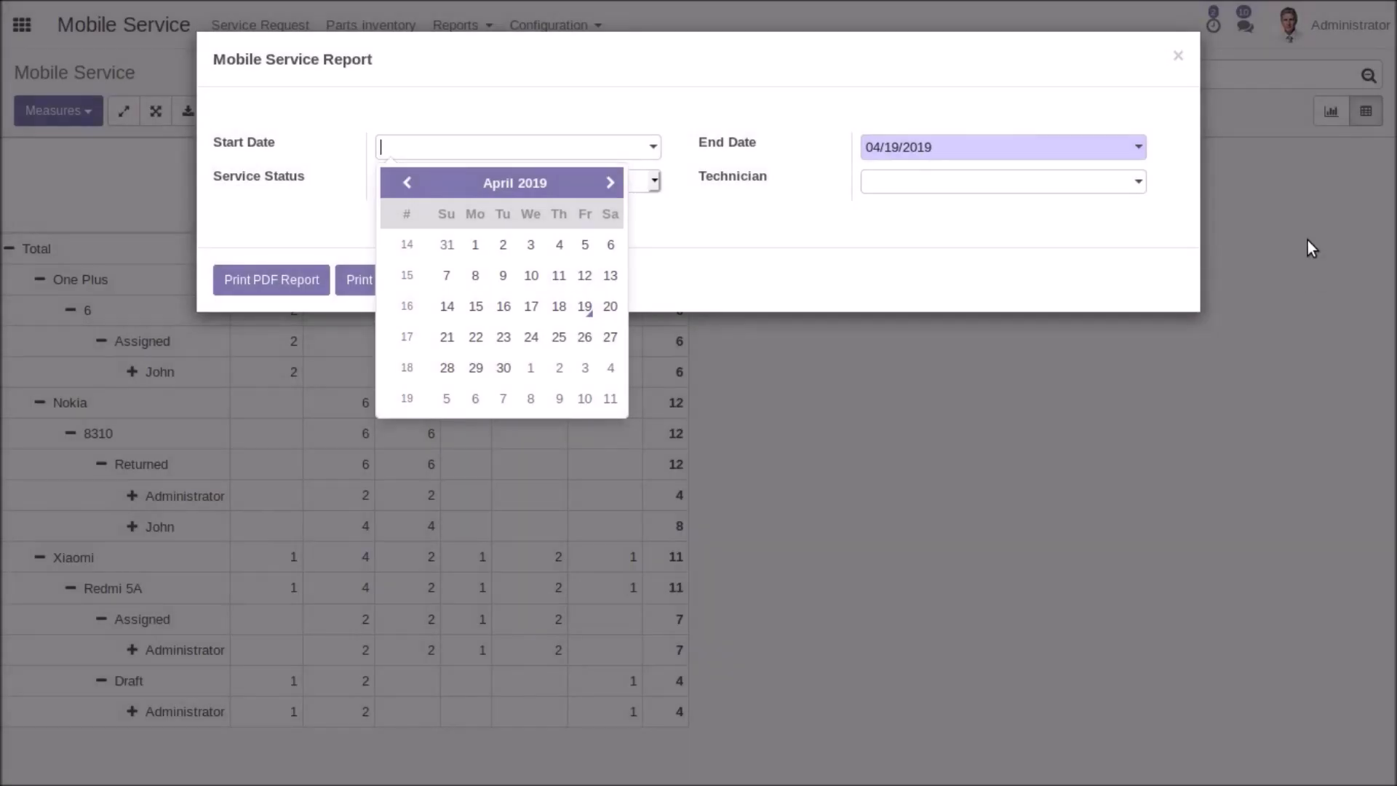
pyautogui.click(1241, 53)
pyautogui.click(1035, 106)
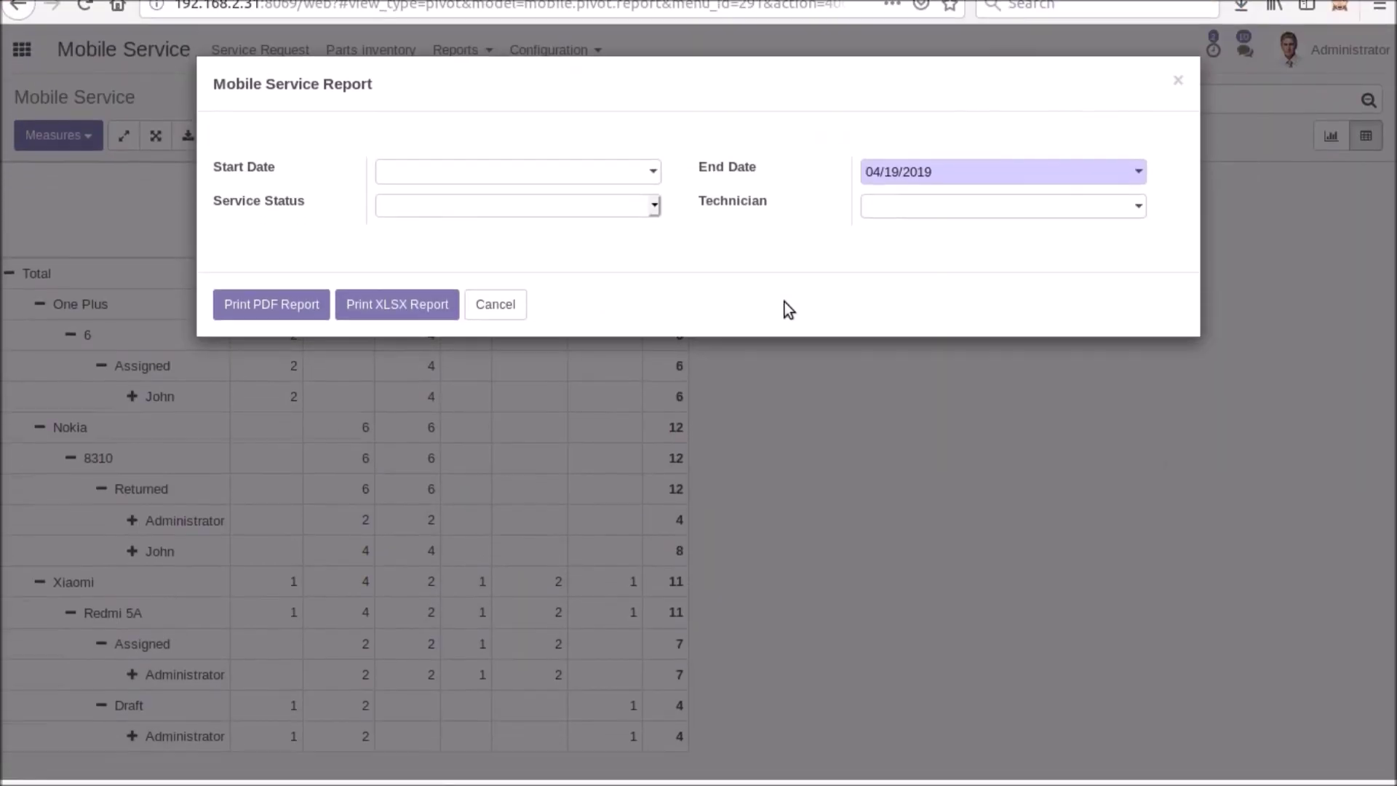
# Examine the title and request rows of the Service Request Report PDF and close the document
pyautogui.scroll(-2, 718, 321)
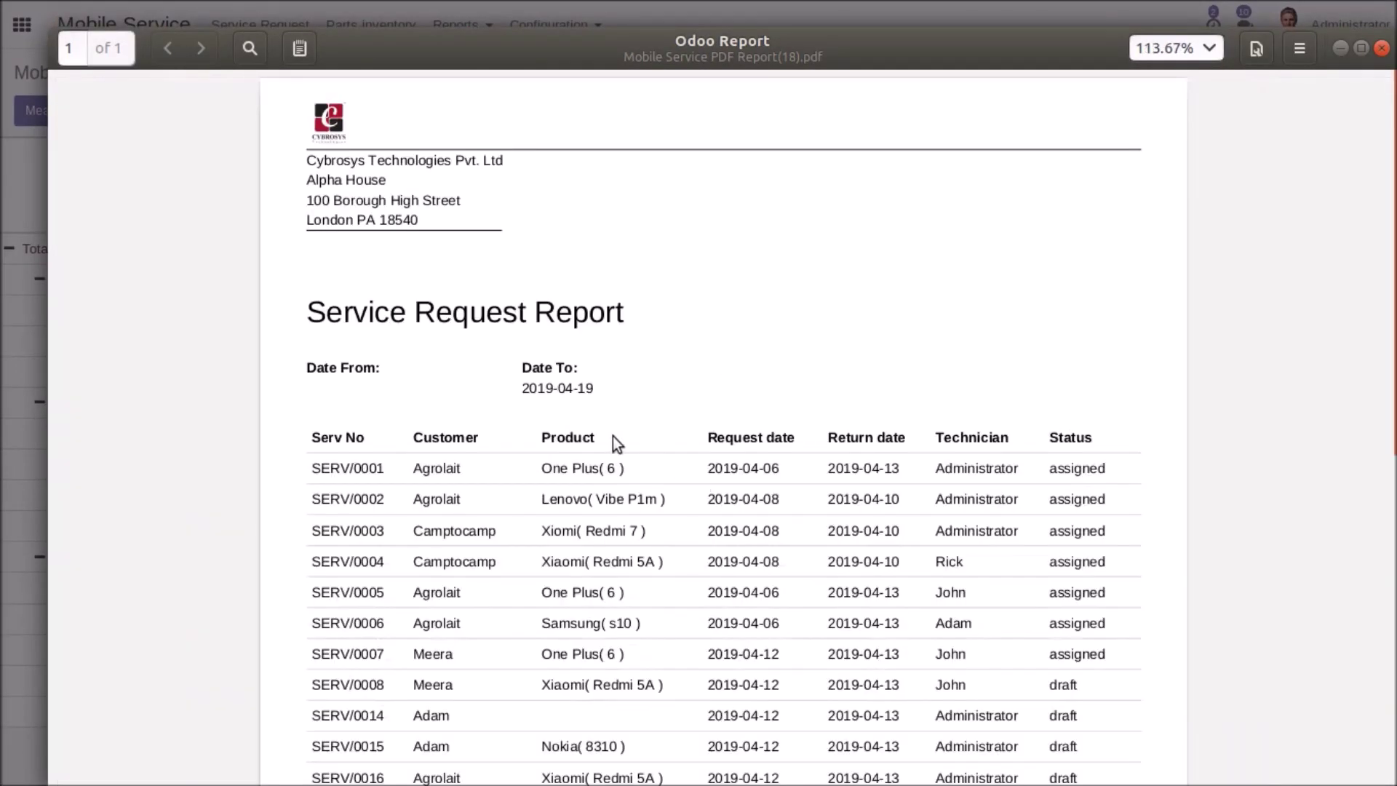
pyautogui.scroll(-4, 678, 516)
pyautogui.scroll(1, 678, 517)
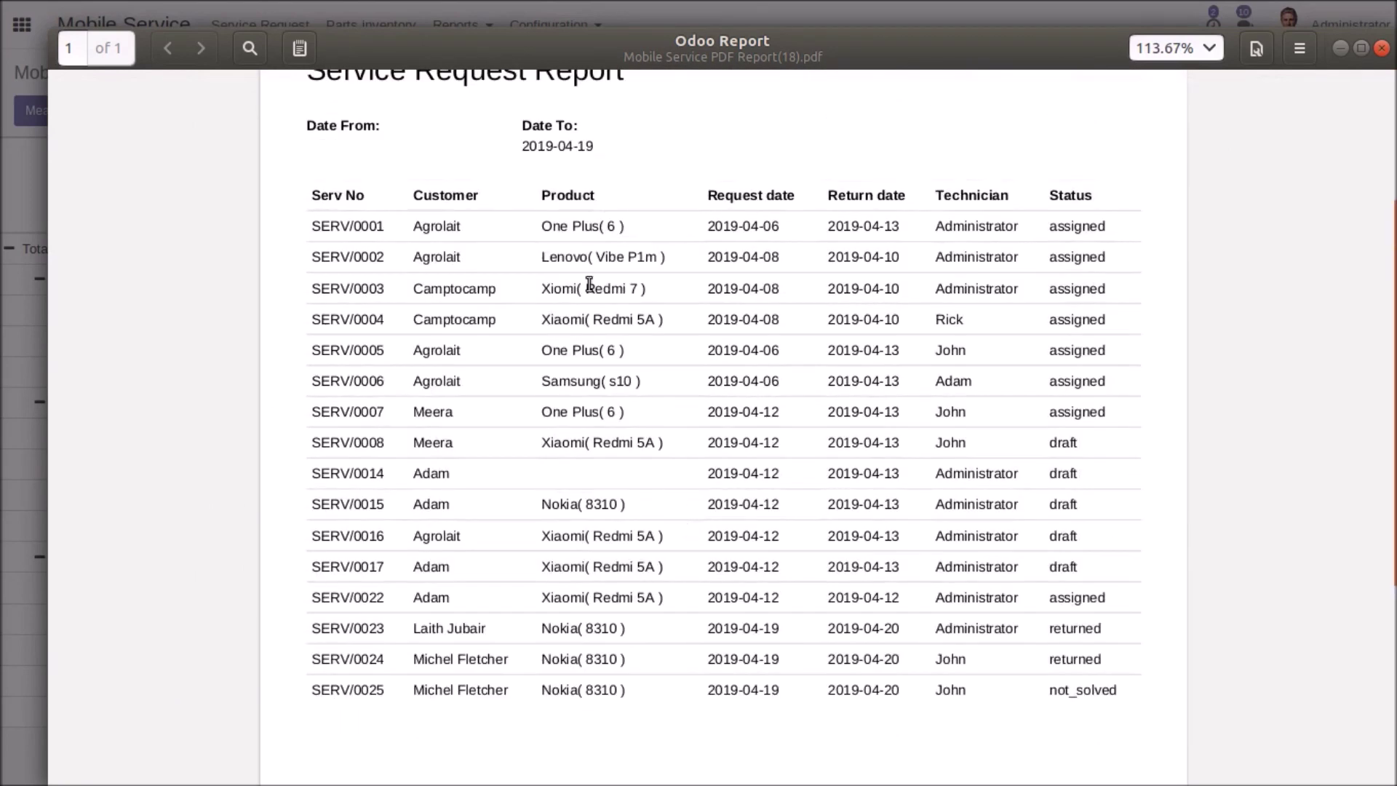
pyautogui.scroll(3, 593, 329)
pyautogui.moveTo(304, 311); pyautogui.dragTo(713, 322)
pyautogui.click(617, 253)
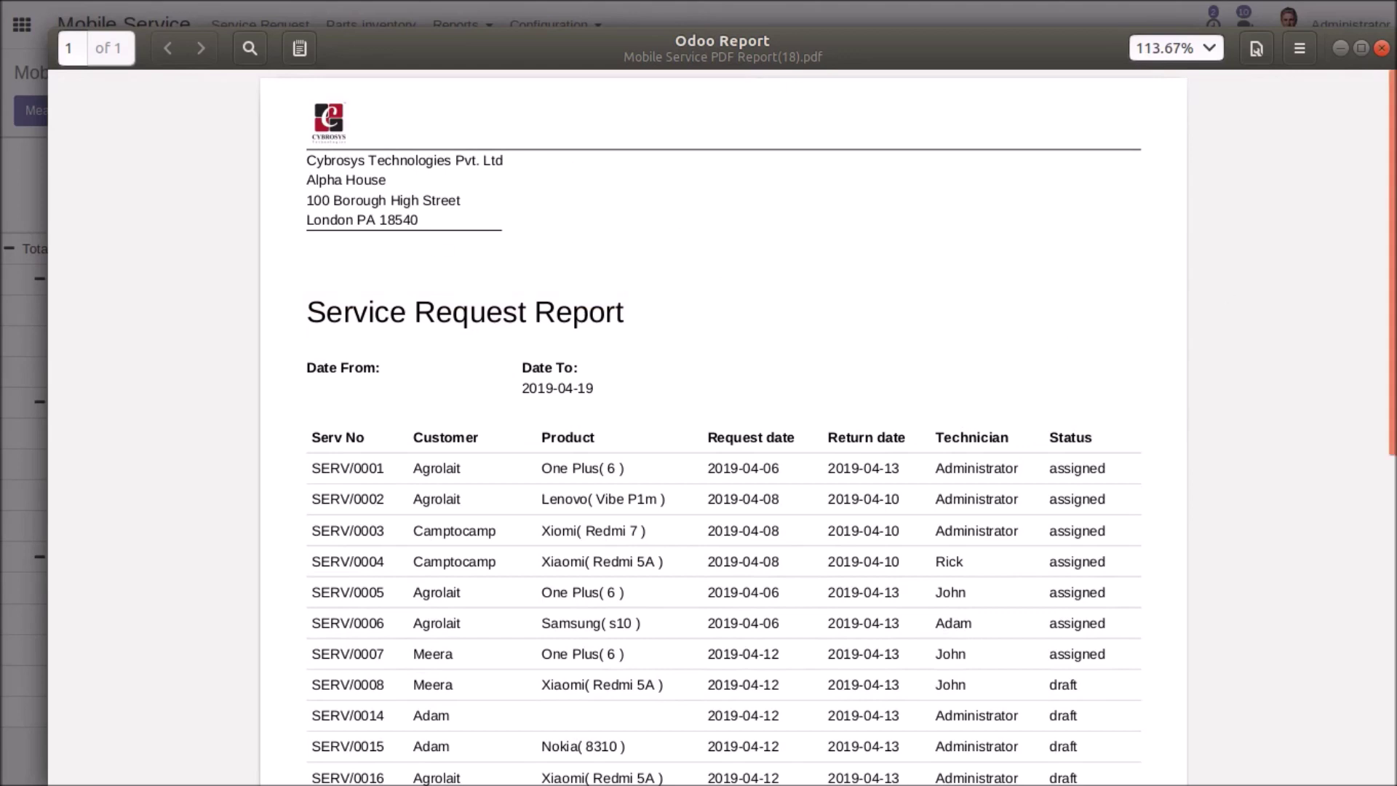
pyautogui.click(1382, 48)
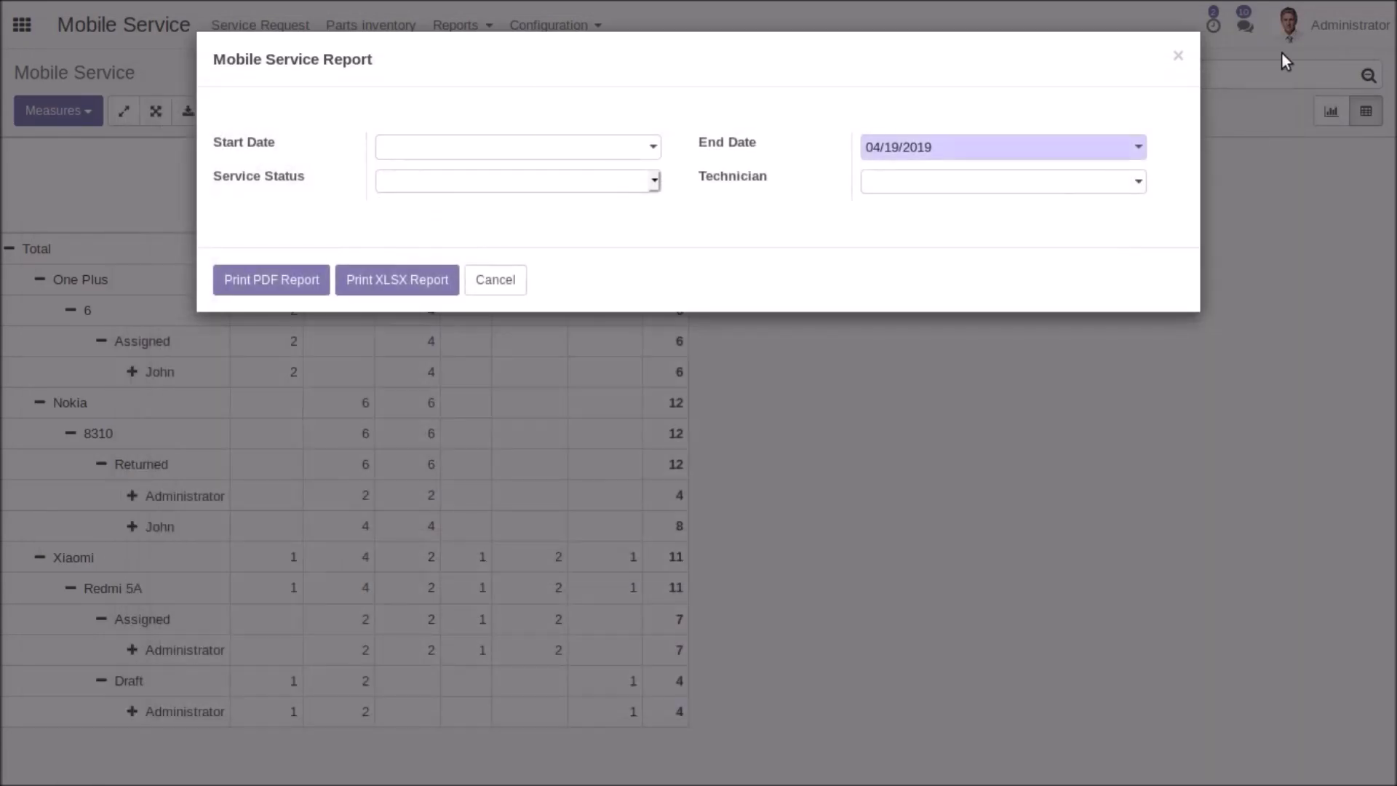
# Print the Mobile Service report as XLSX, view it in LibreOffice Calc, and dismiss the report dialog
pyautogui.click(403, 283)
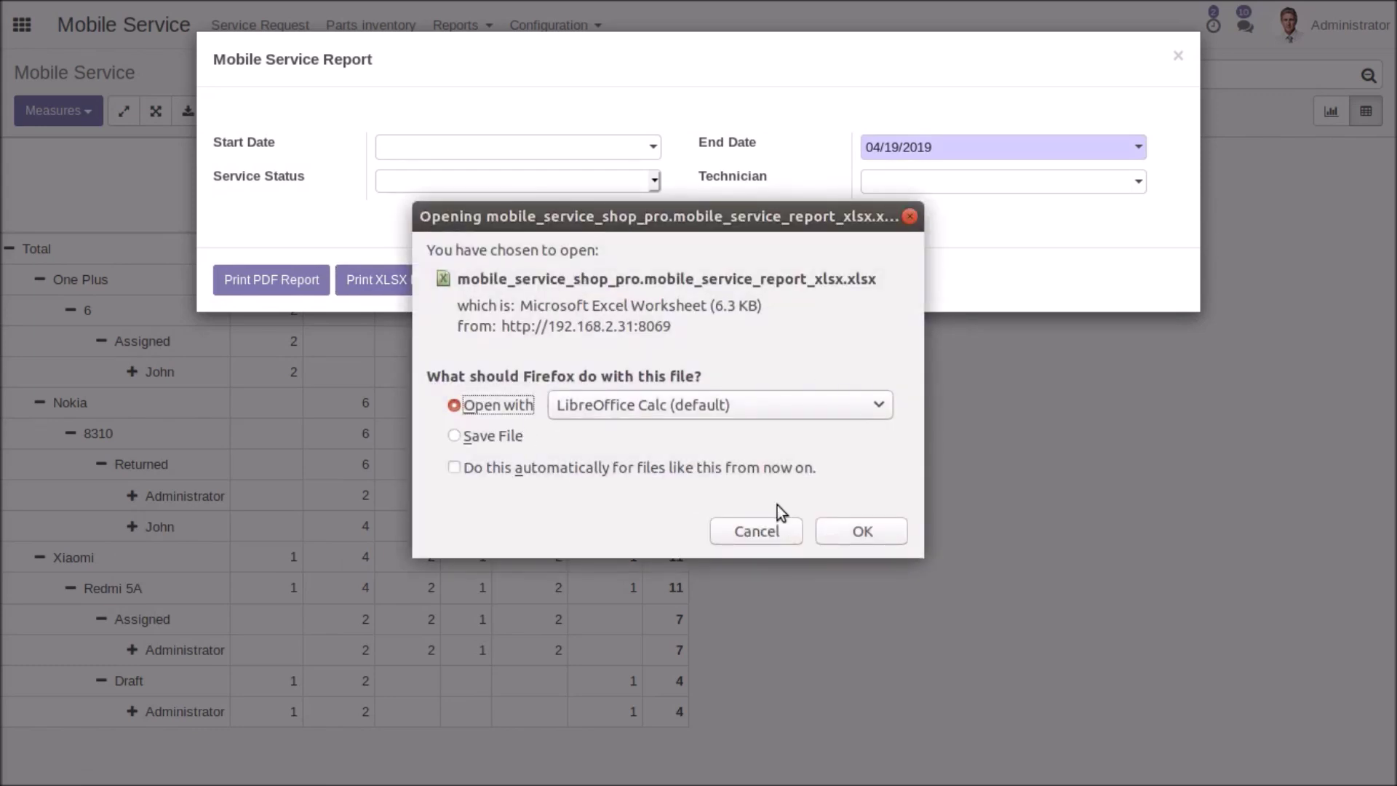
pyautogui.click(865, 529)
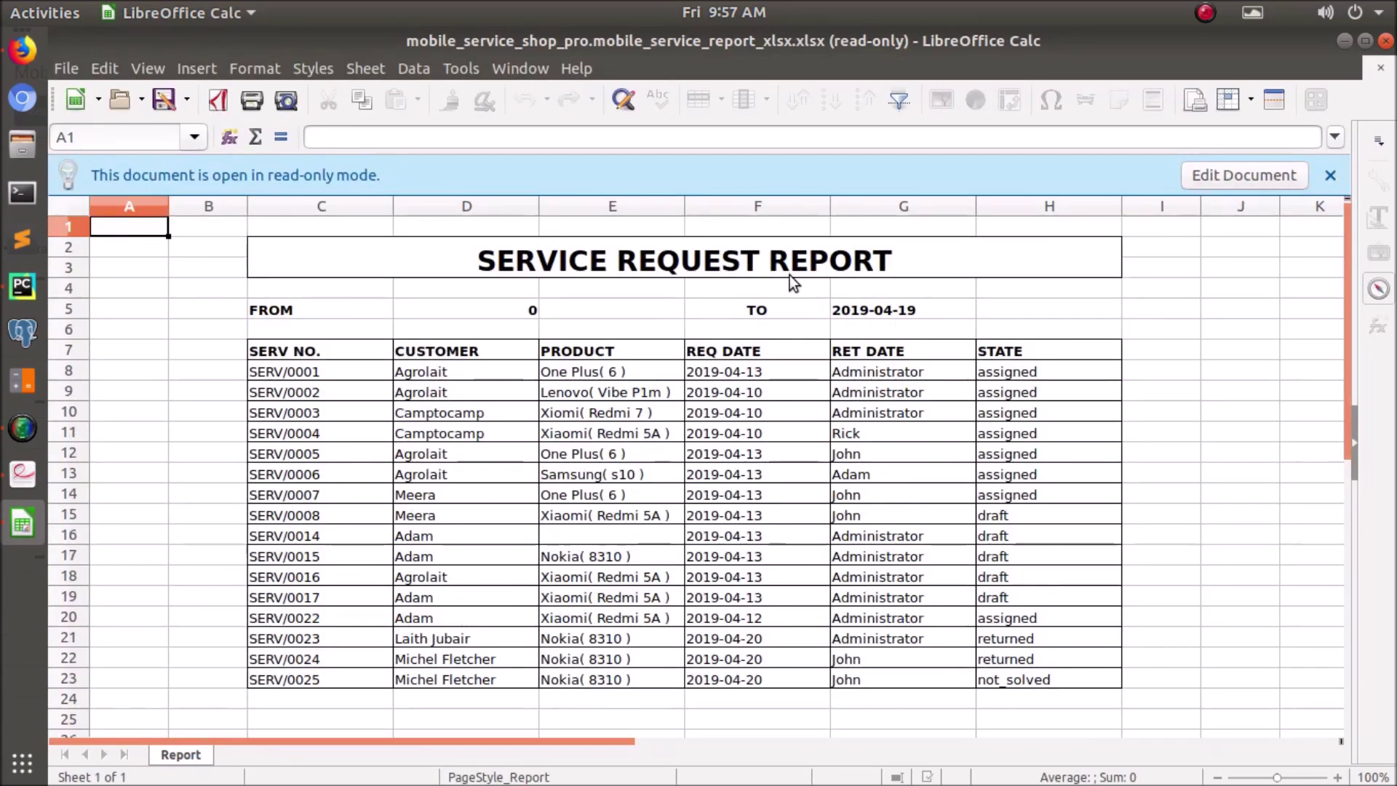
pyautogui.click(1333, 175)
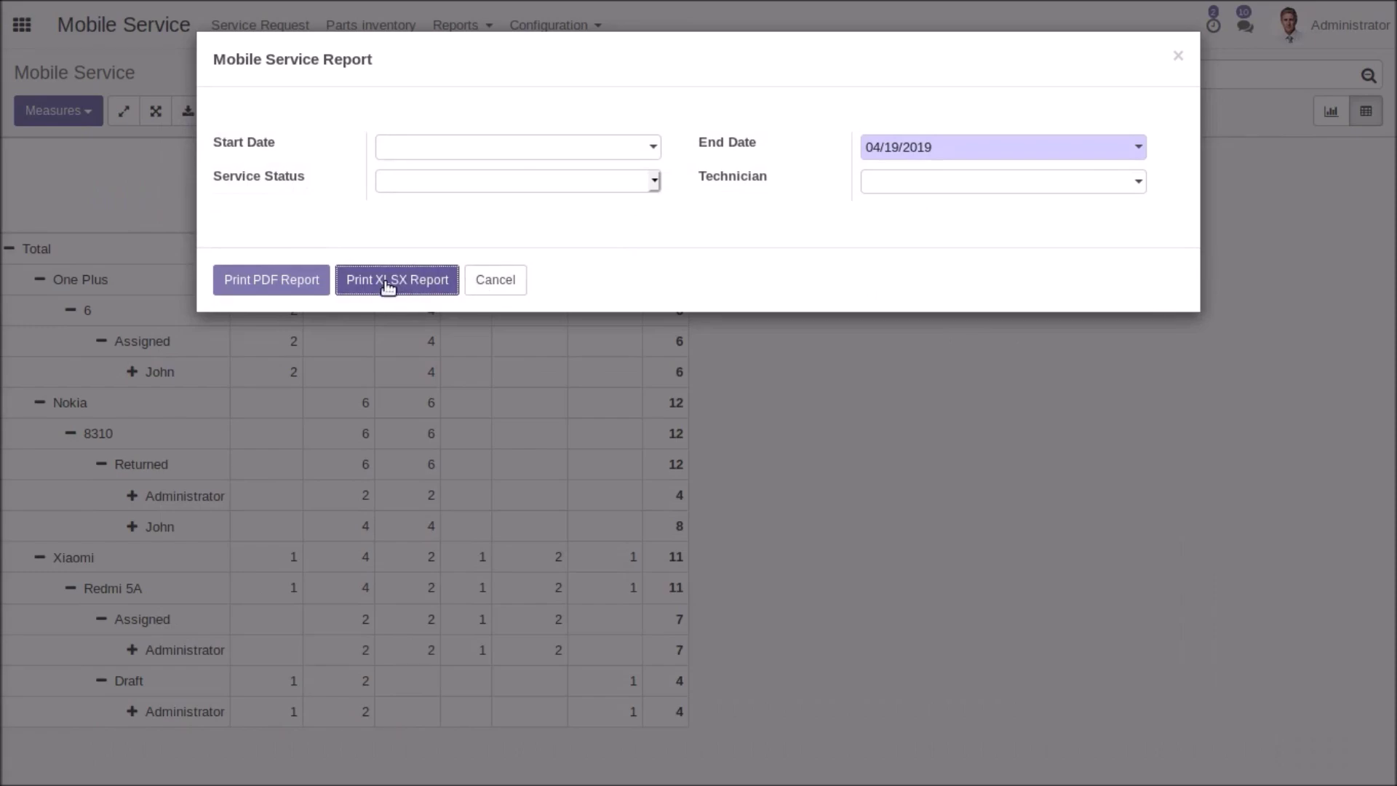
pyautogui.click(489, 285)
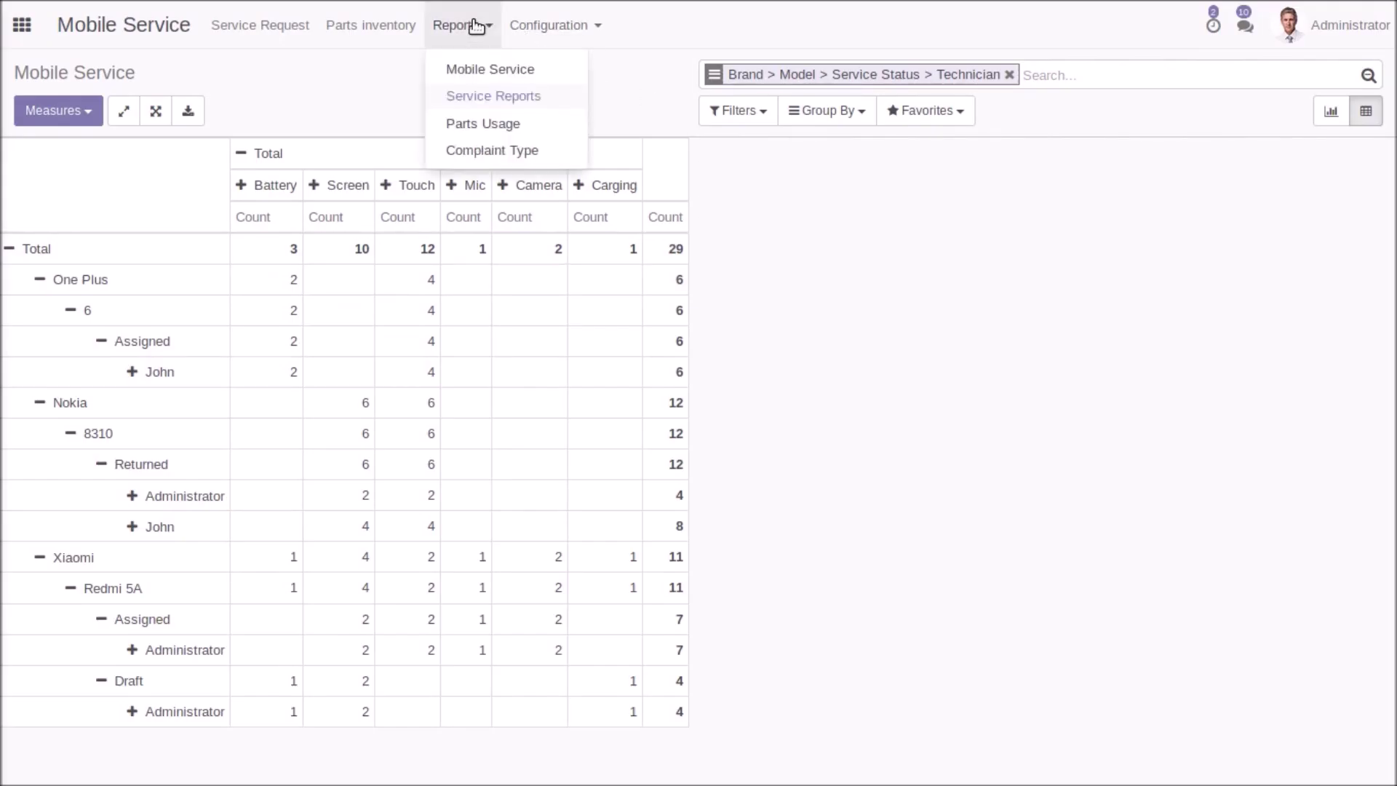
# Open the Parts Usage report dialog
pyautogui.click(491, 122)
pyautogui.click(613, 246)
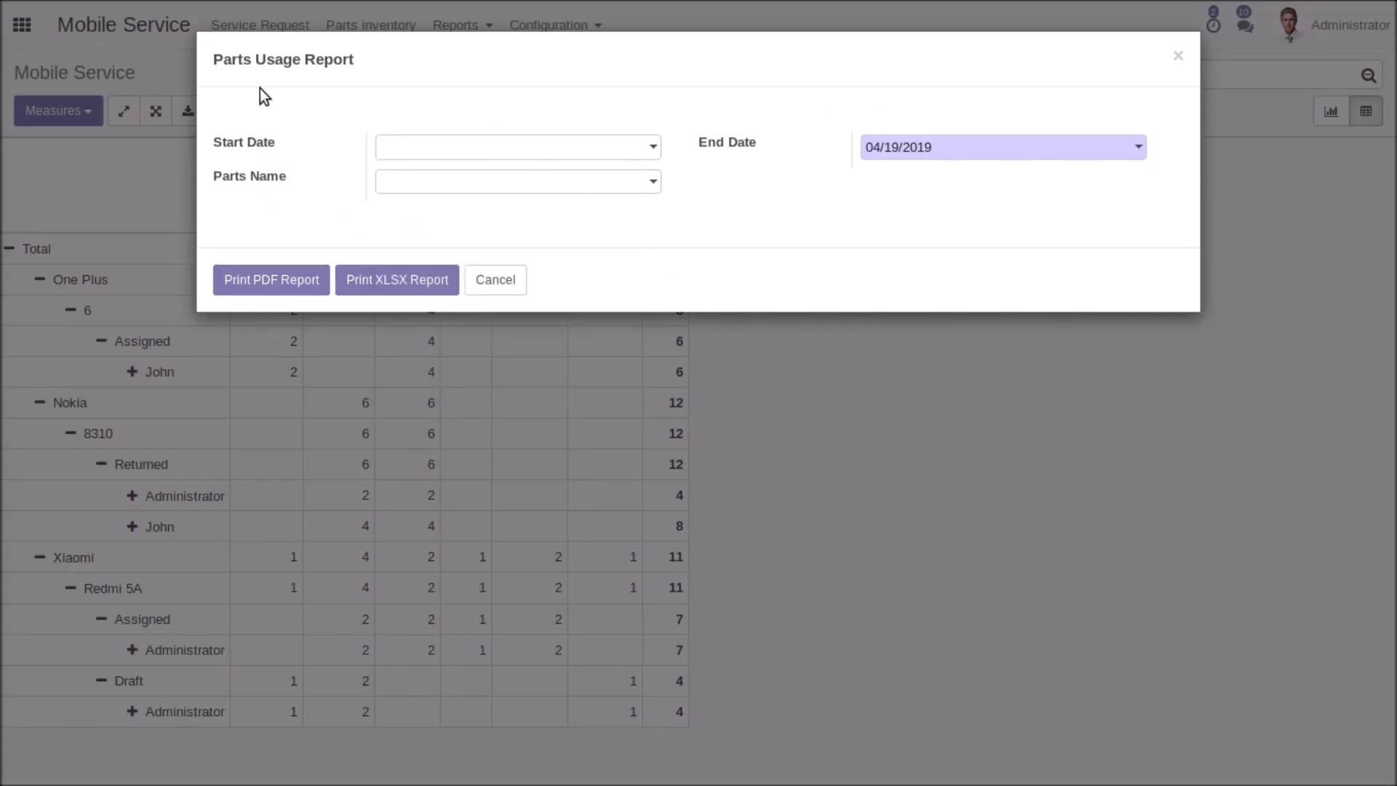
pyautogui.moveTo(217, 61); pyautogui.dragTo(345, 61)
pyautogui.click(800, 260)
pyautogui.click(642, 182)
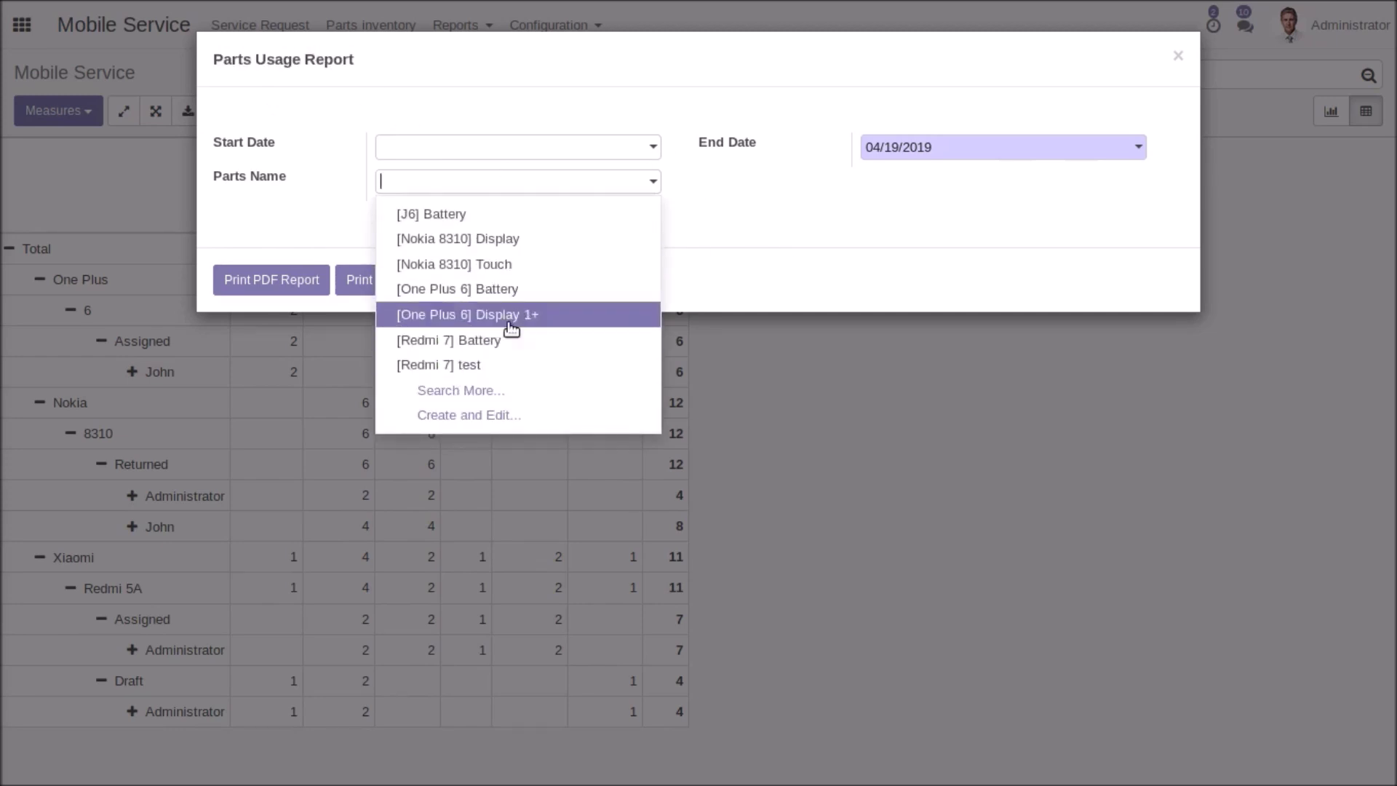
pyautogui.click(521, 237)
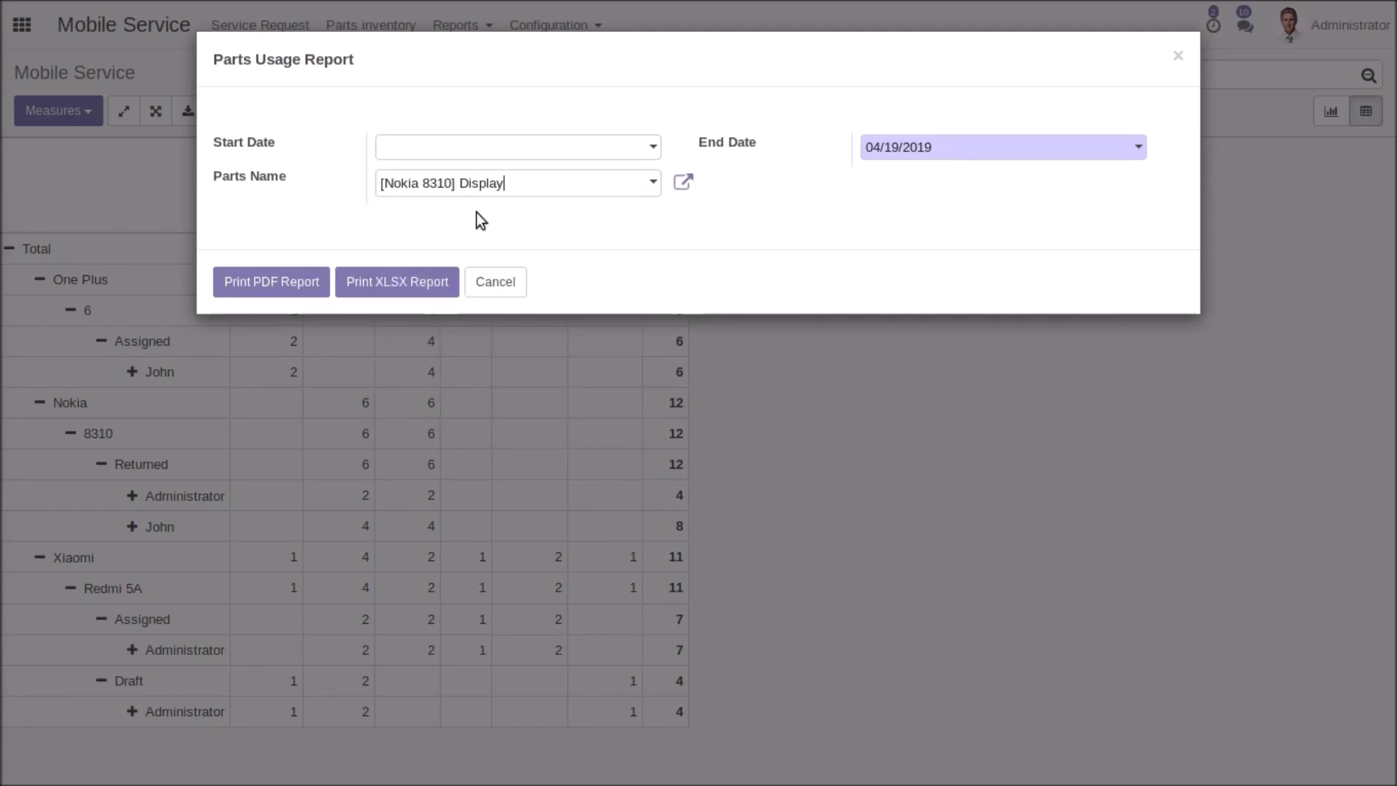
pyautogui.moveTo(527, 197); pyautogui.dragTo(373, 175)
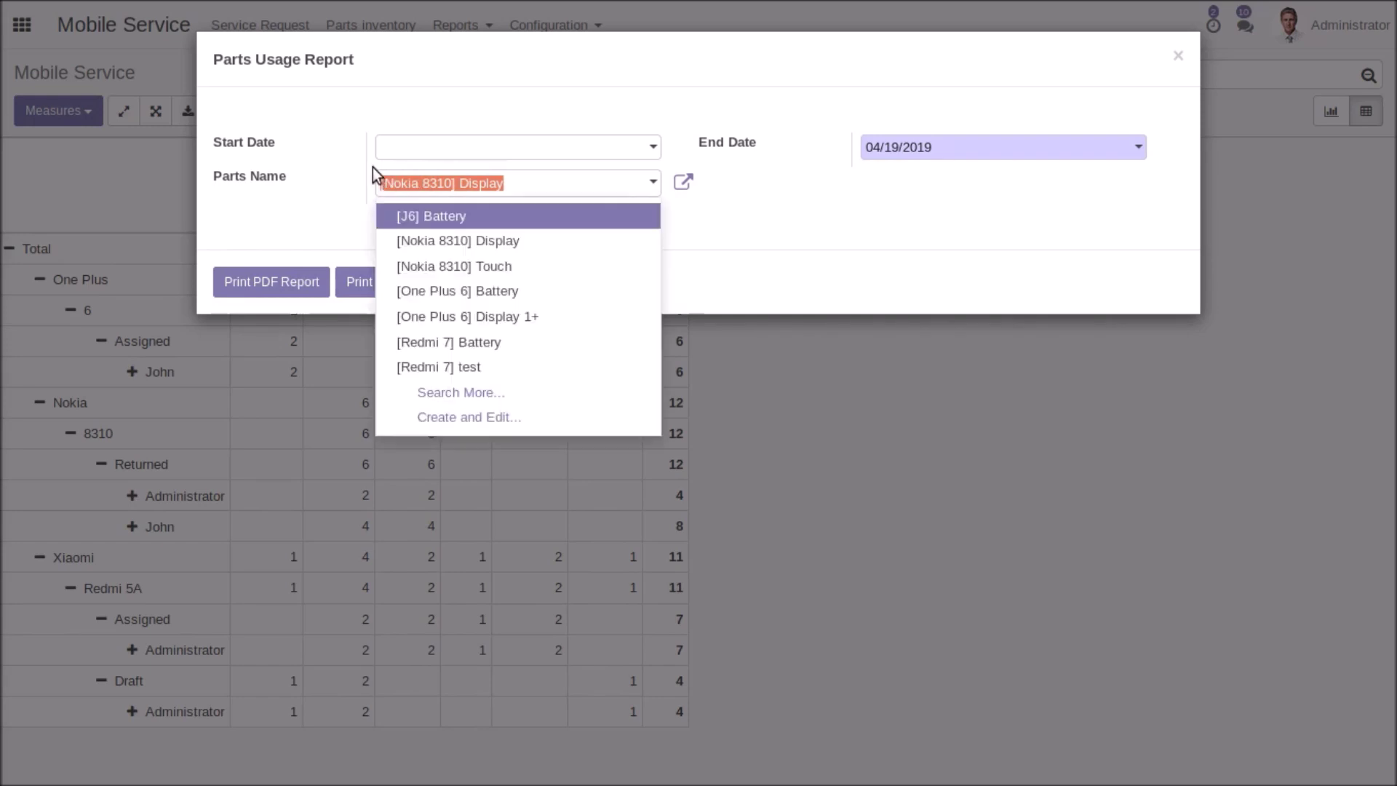
pyautogui.press('BackSpace')
pyautogui.click(700, 254)
# Print the Parts Usage report for all parts as a PDF and open the downloaded file
pyautogui.click(299, 288)
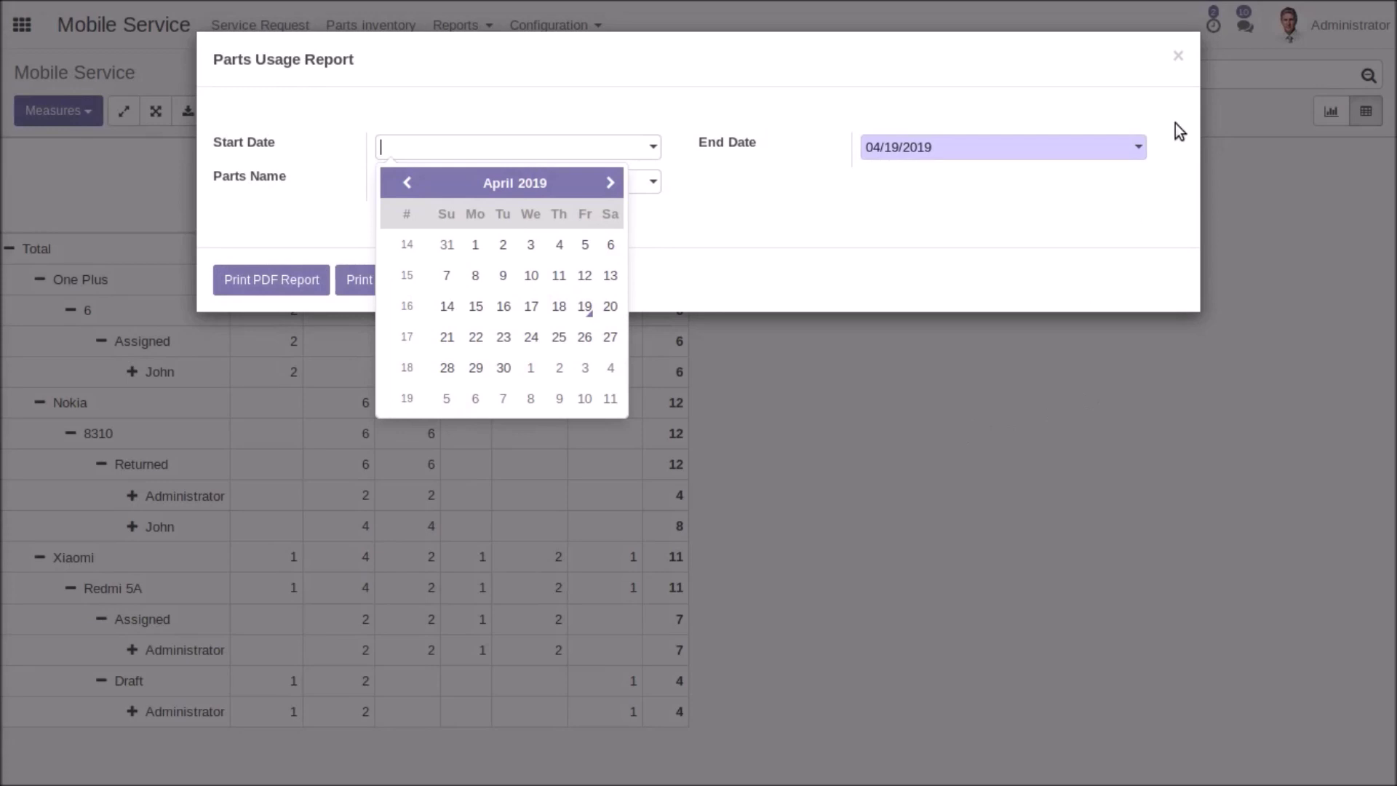
pyautogui.click(1237, 53)
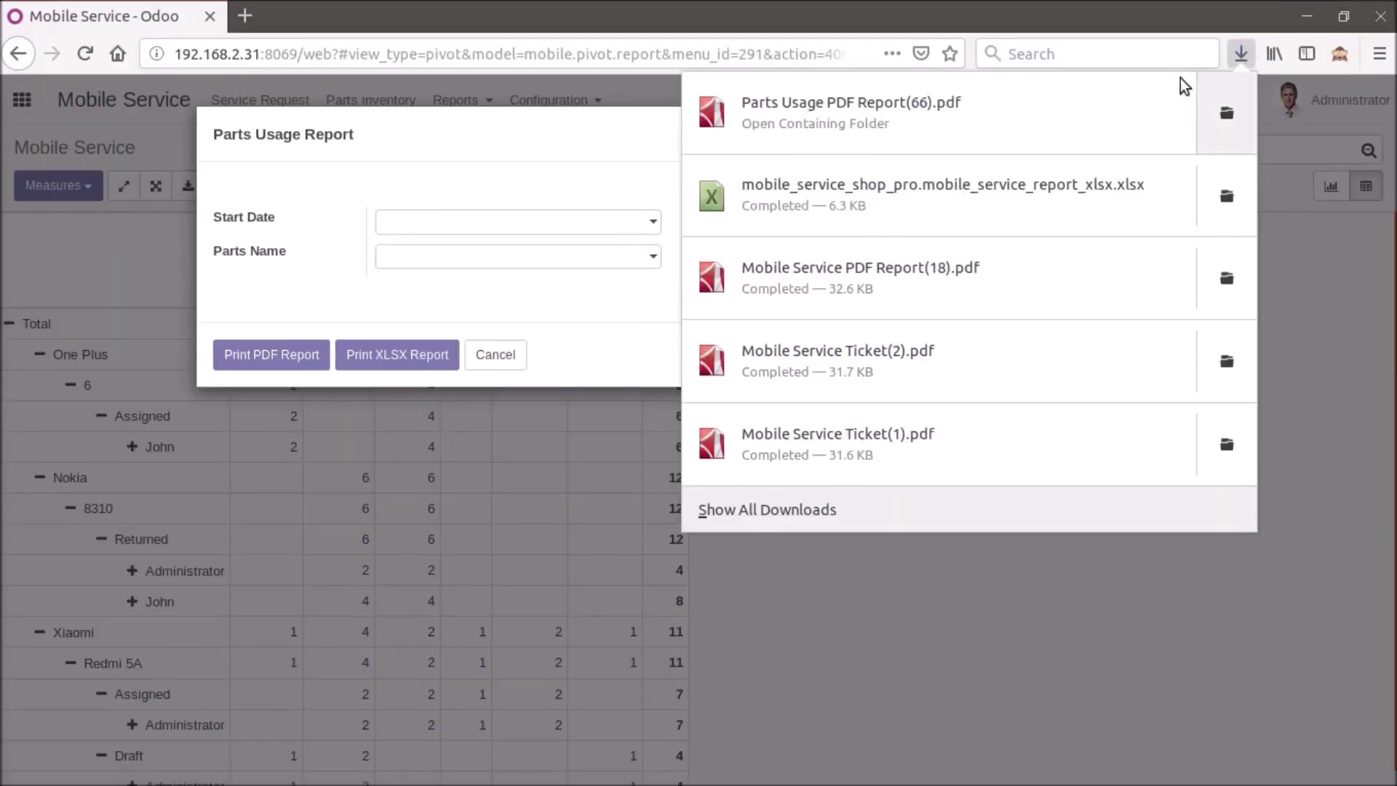
pyautogui.click(832, 187)
# Examine the used, invoiced and stock-moved quantities and prices per part in the Parts Usage Report PDF
pyautogui.scroll(-5, 592, 395)
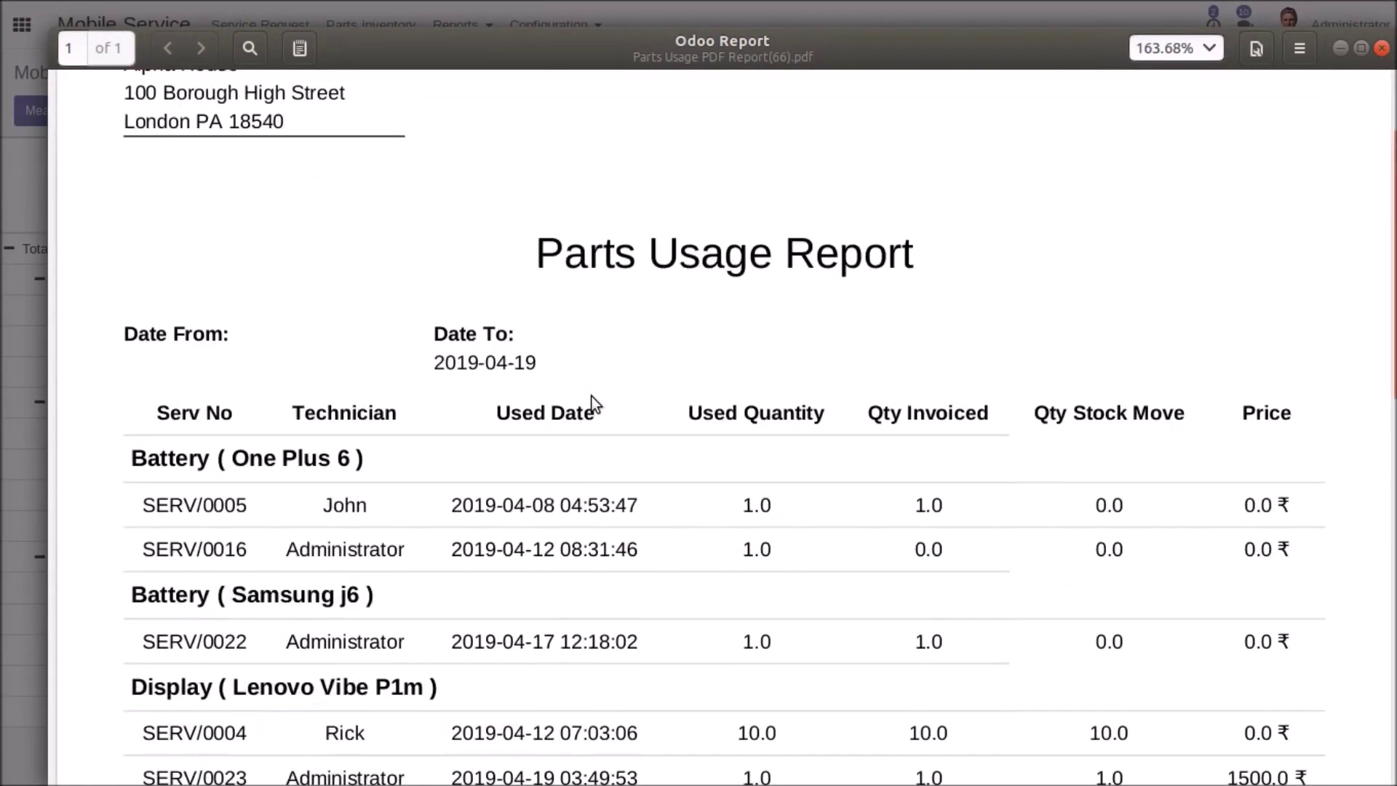
pyautogui.keyDown('ctrl'); pyautogui.scroll(-3, 593, 397); pyautogui.keyUp('ctrl')
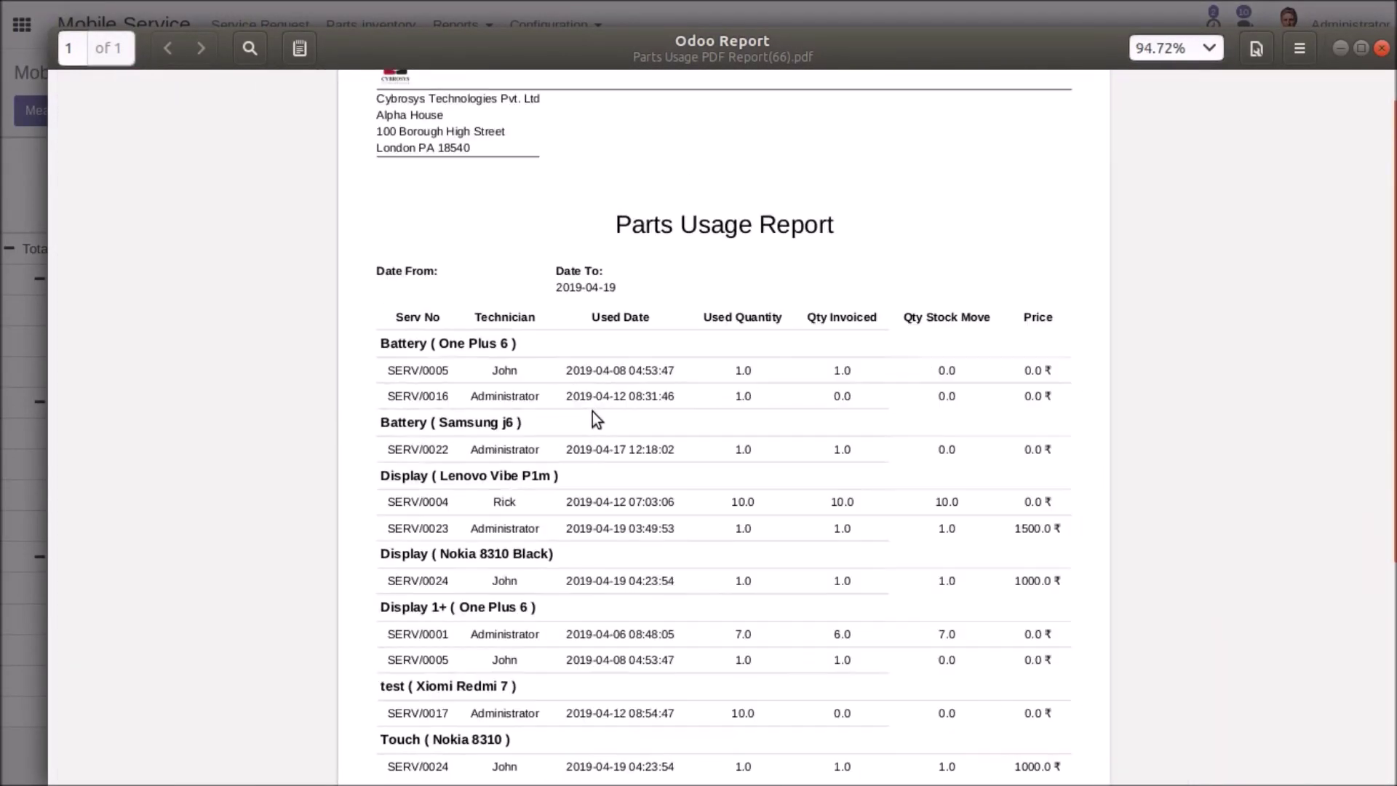
pyautogui.scroll(1, 648, 315)
pyautogui.scroll(-5, 649, 315)
pyautogui.scroll(5, 648, 315)
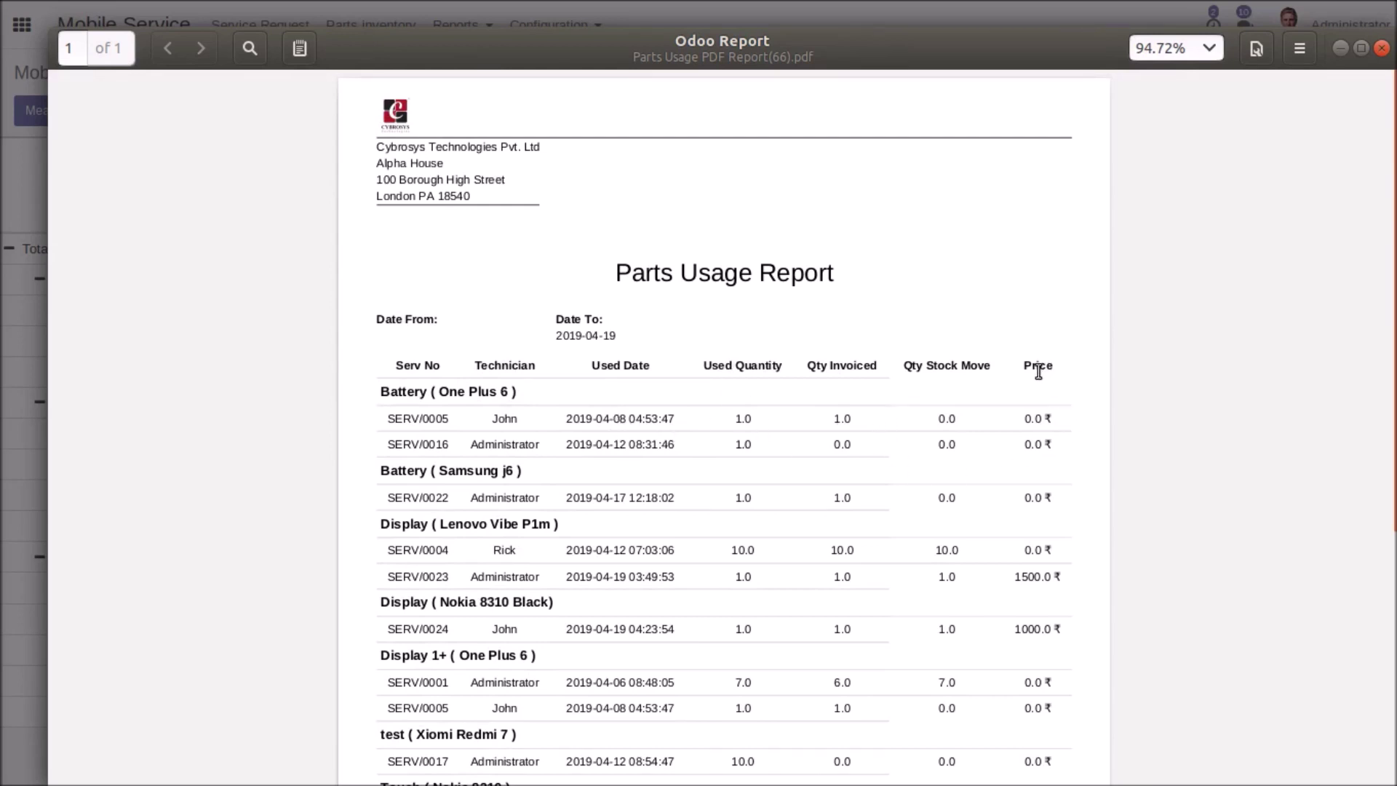
# Review the remaining part entries in the Parts Usage Report PDF, then close the file and dismiss the report dialog
pyautogui.scroll(-3, 1043, 494)
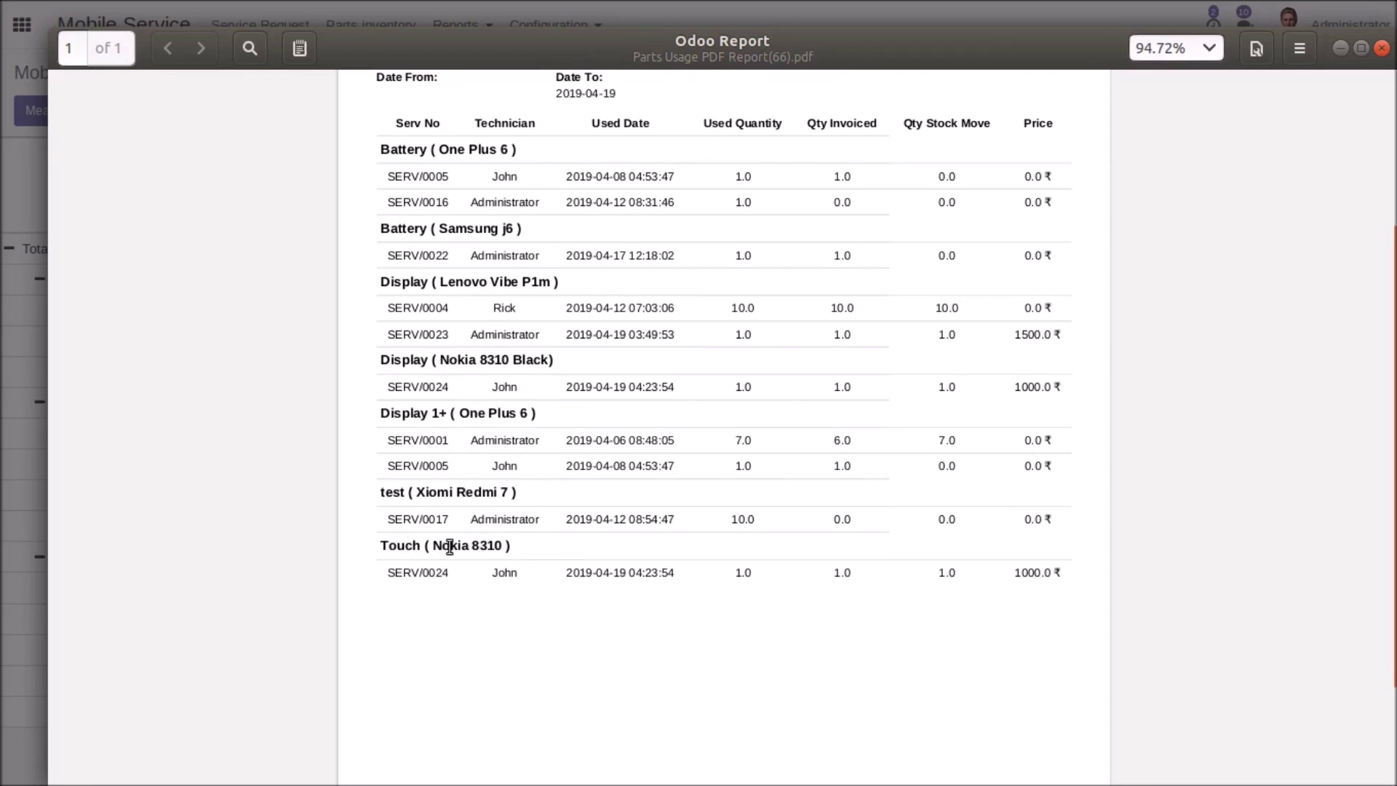
pyautogui.scroll(5, 783, 479)
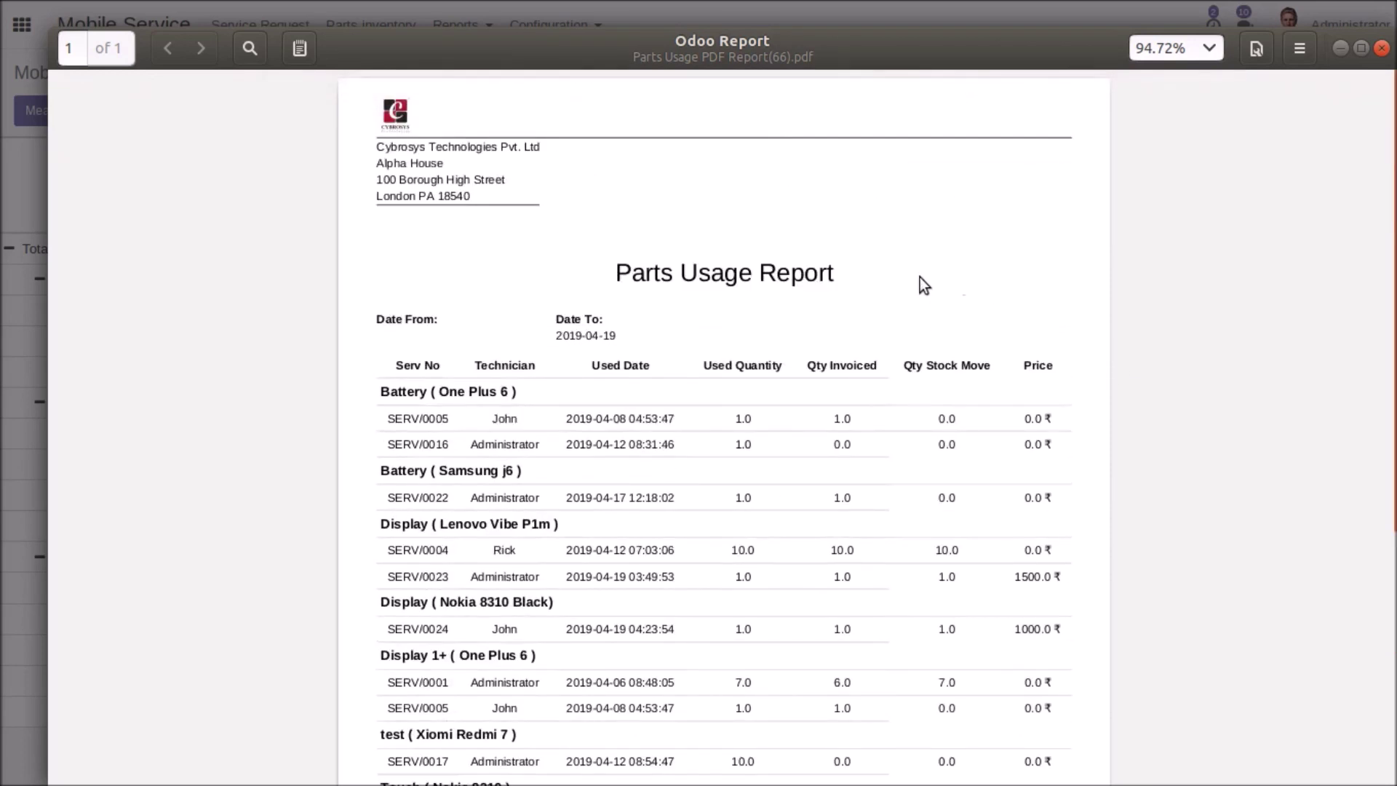
pyautogui.click(1382, 48)
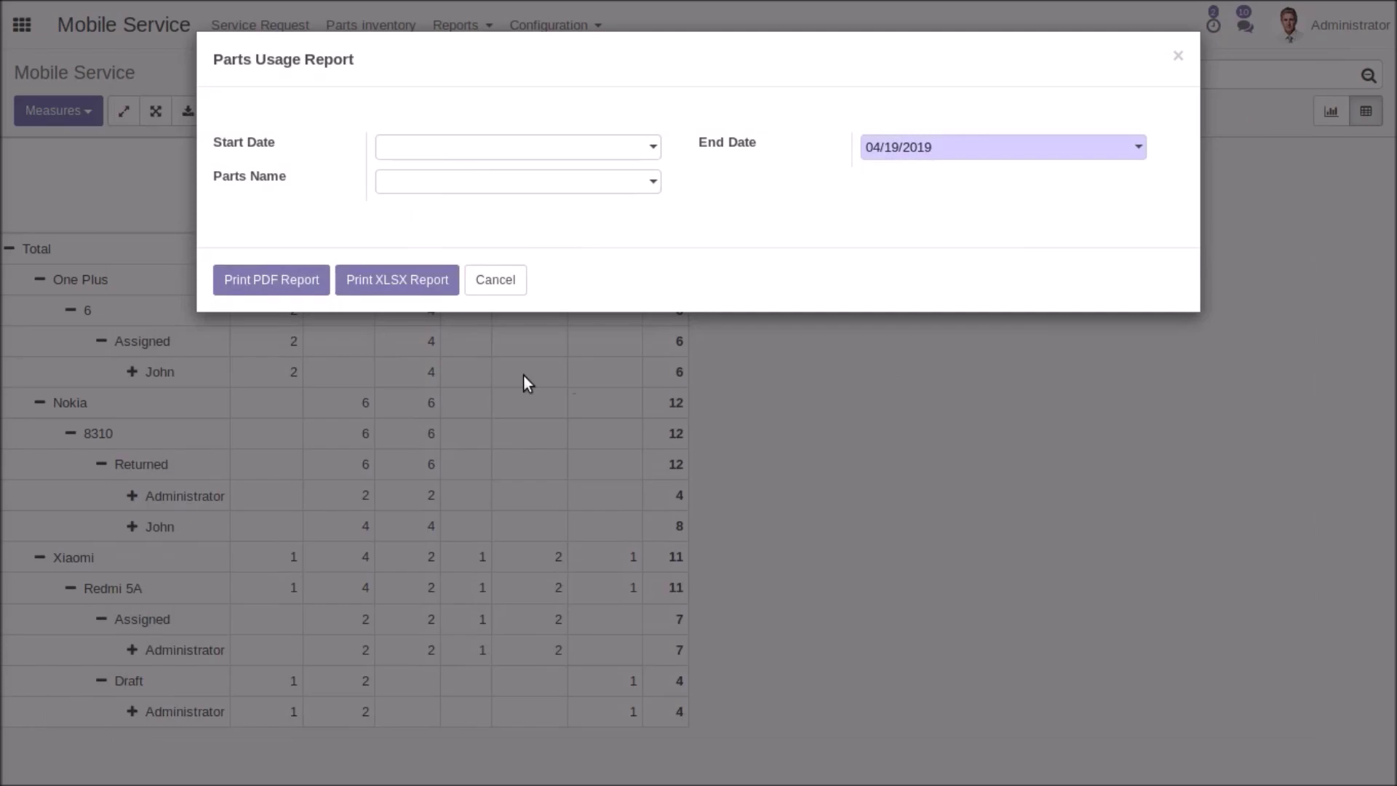
pyautogui.click(495, 280)
# Print the Complaint Type report for all complaint types as a PDF and open the downloaded file
pyautogui.click(479, 40)
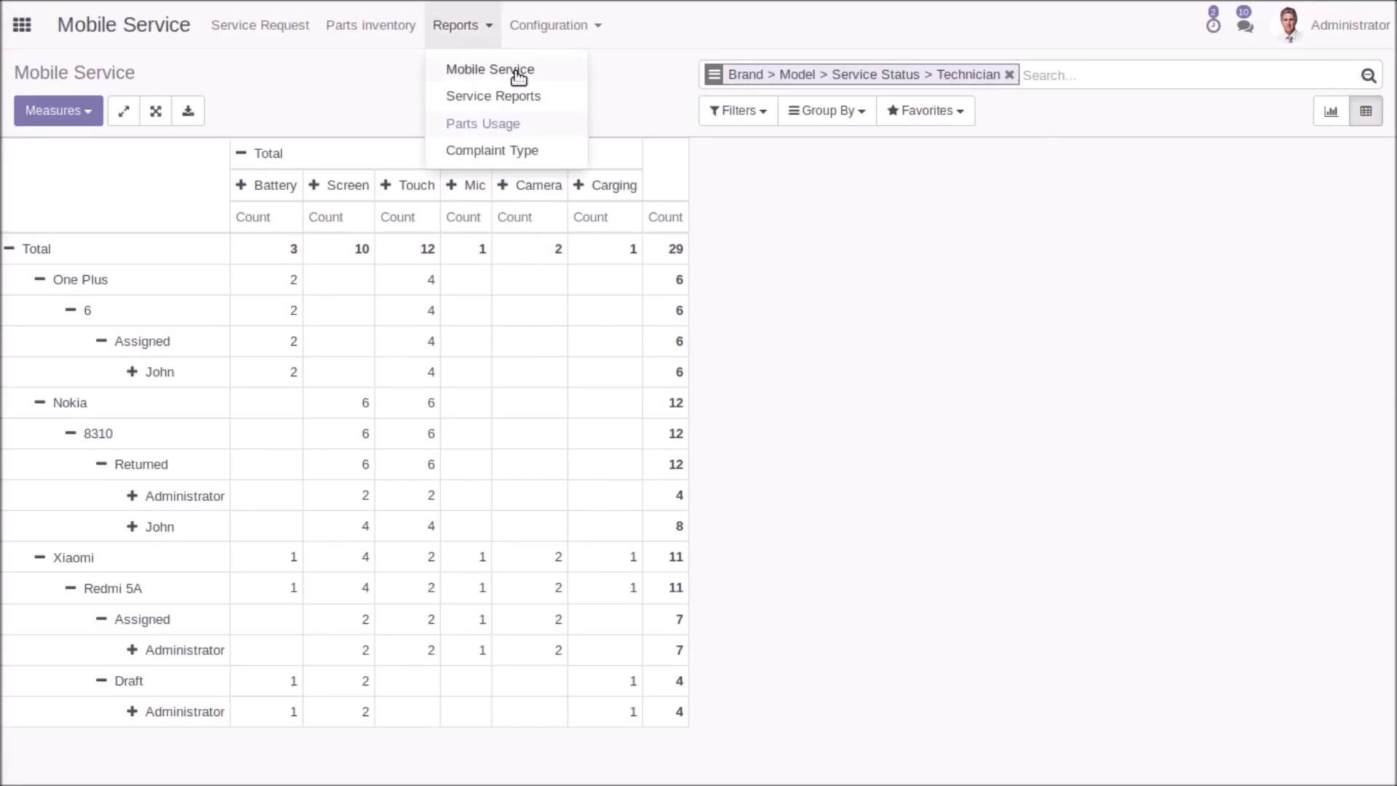
pyautogui.click(486, 148)
pyautogui.click(594, 223)
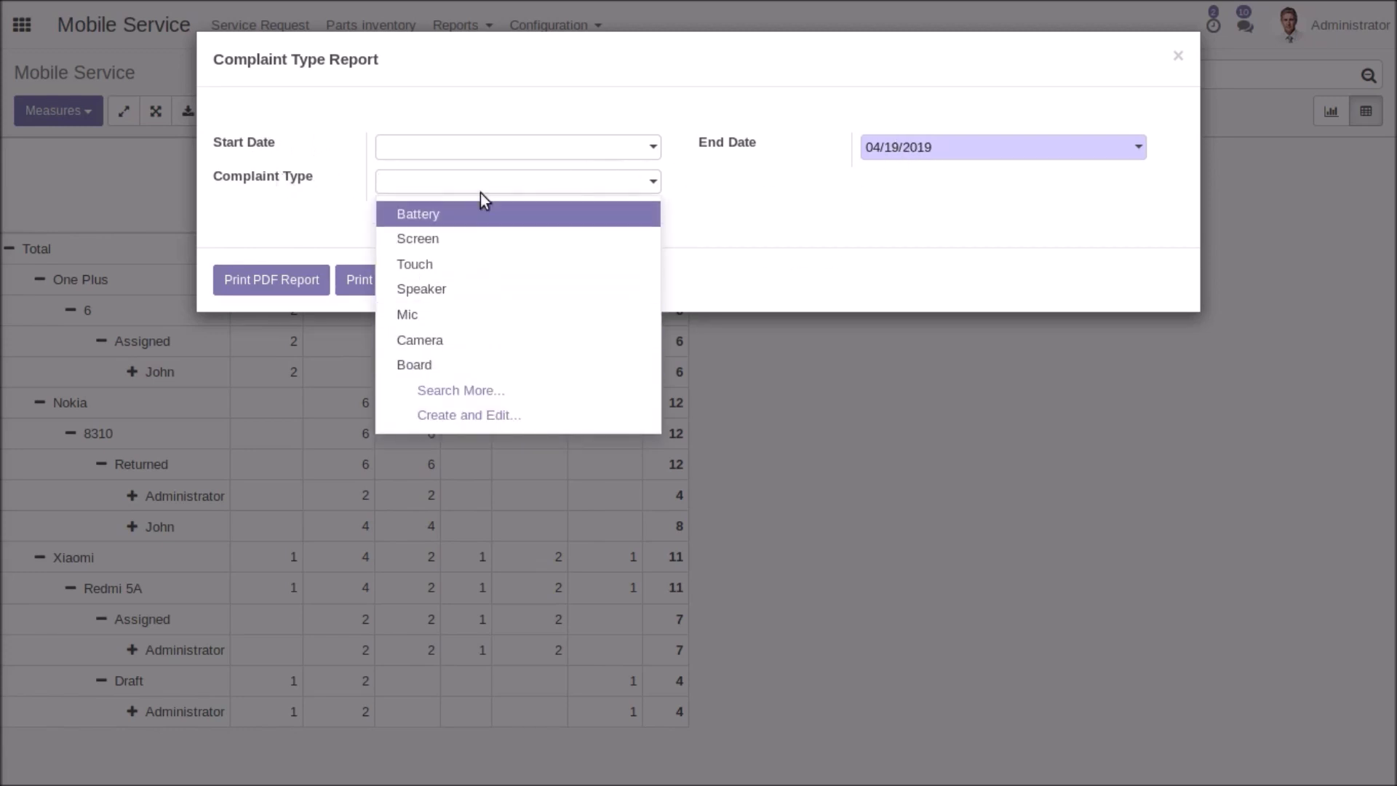
pyautogui.click(779, 227)
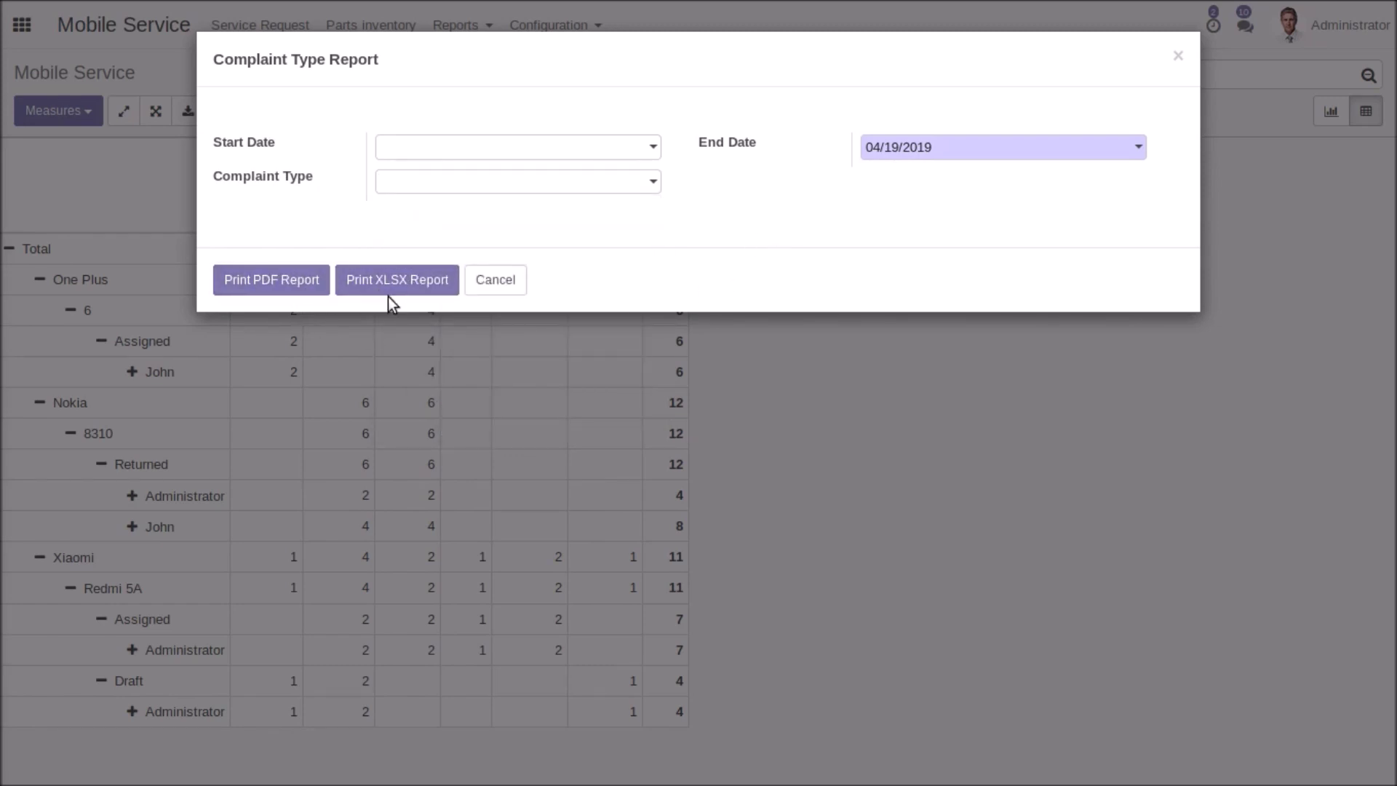
pyautogui.click(288, 280)
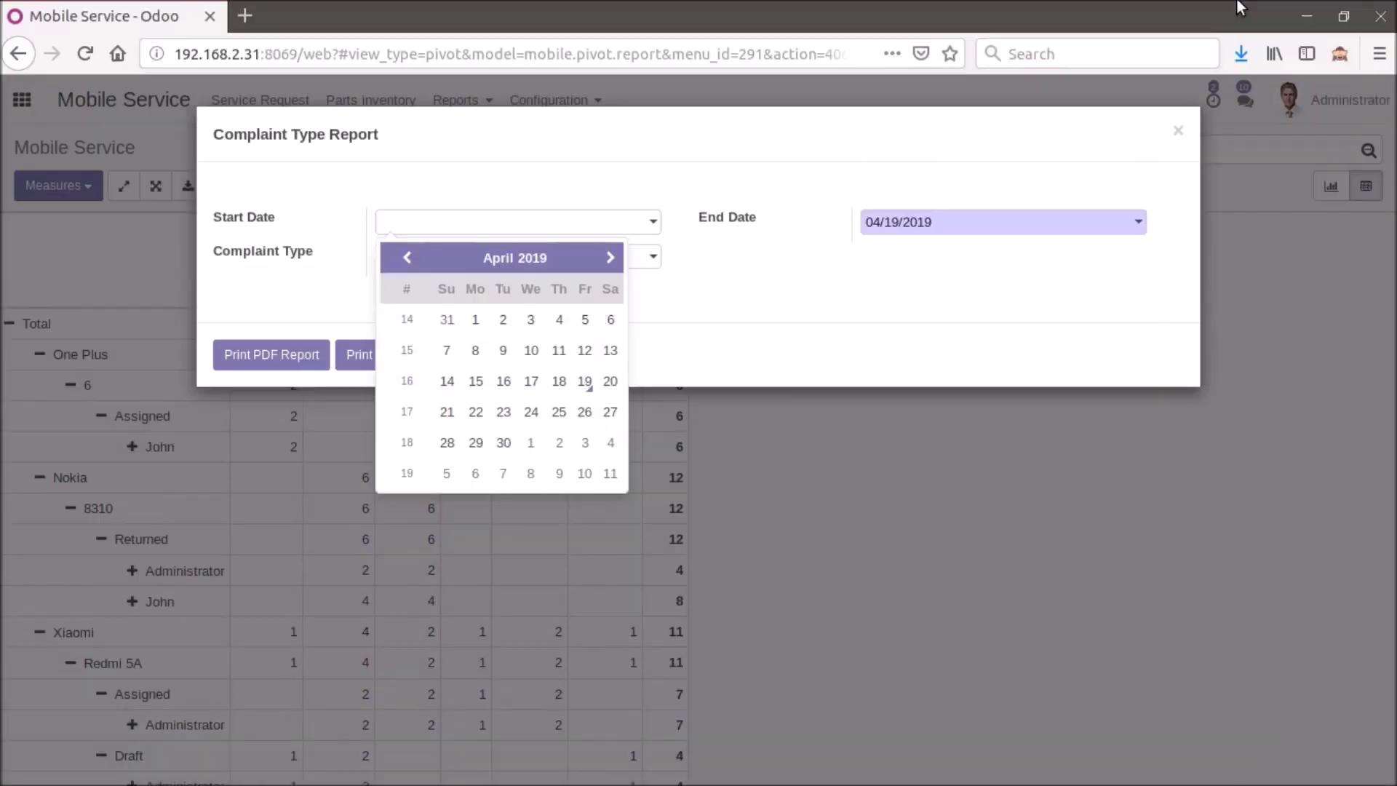
pyautogui.click(505, 283)
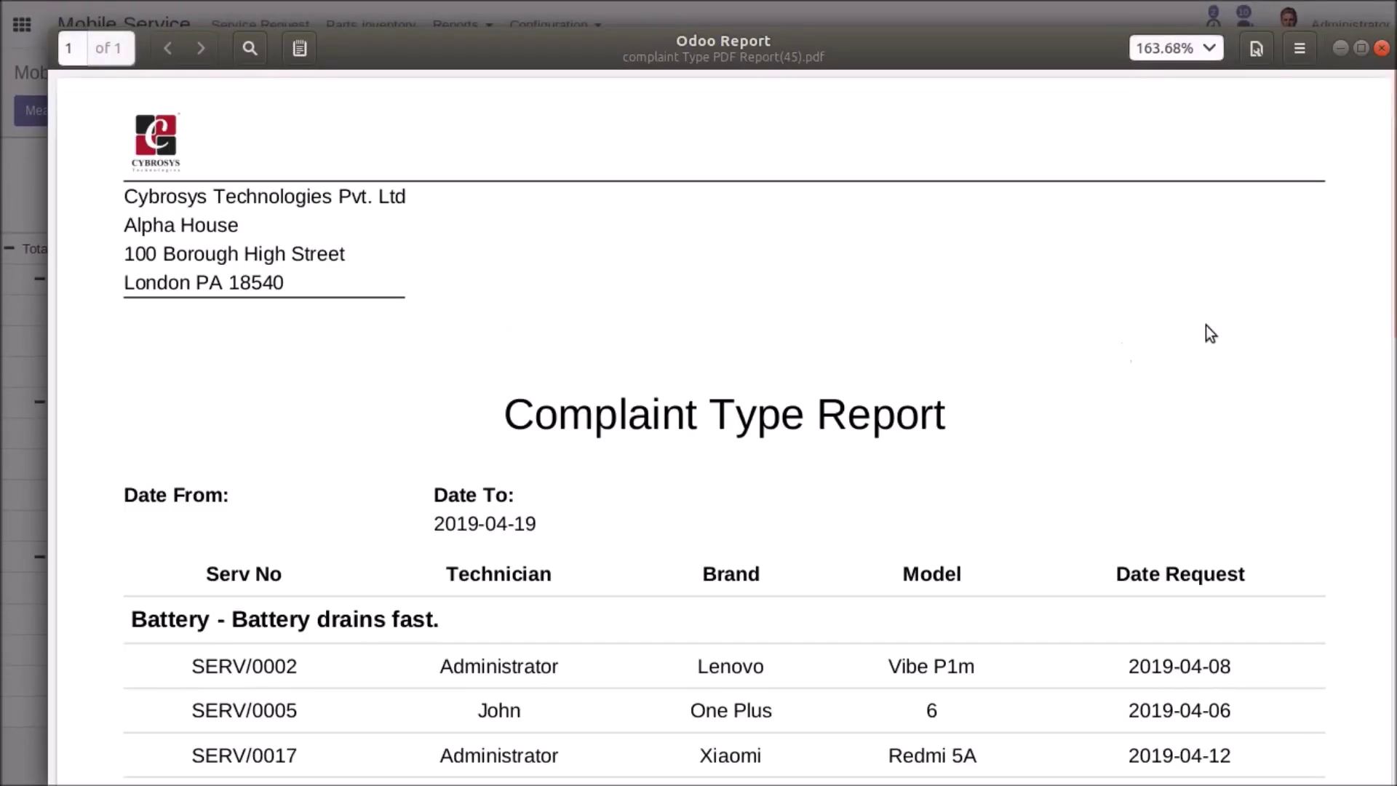
# Examine the brands and models listed under each complaint in the Complaint Type Report PDF, then close it and dismiss the report dialog
pyautogui.scroll(-2, 640, 531)
pyautogui.scroll(-1, 640, 530)
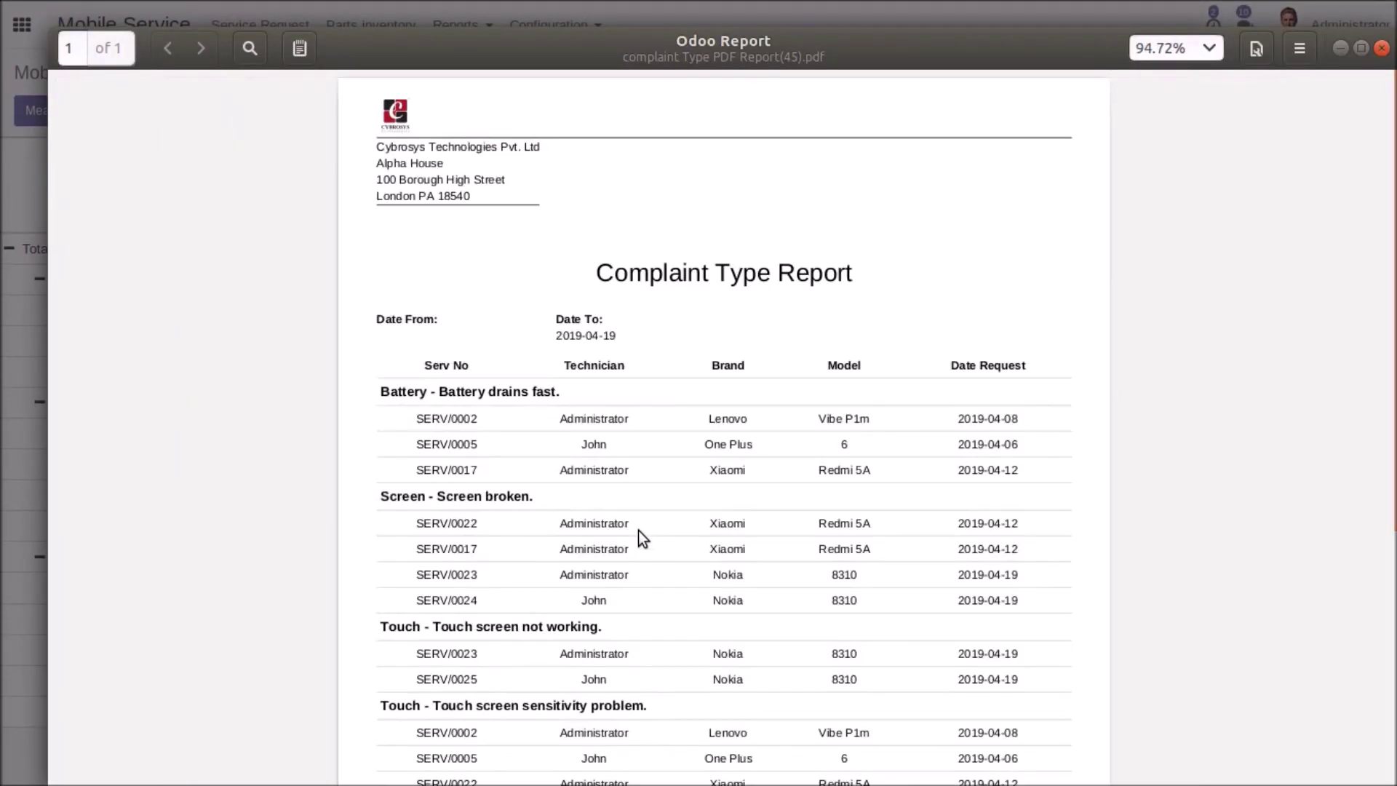
pyautogui.scroll(-3, 557, 512)
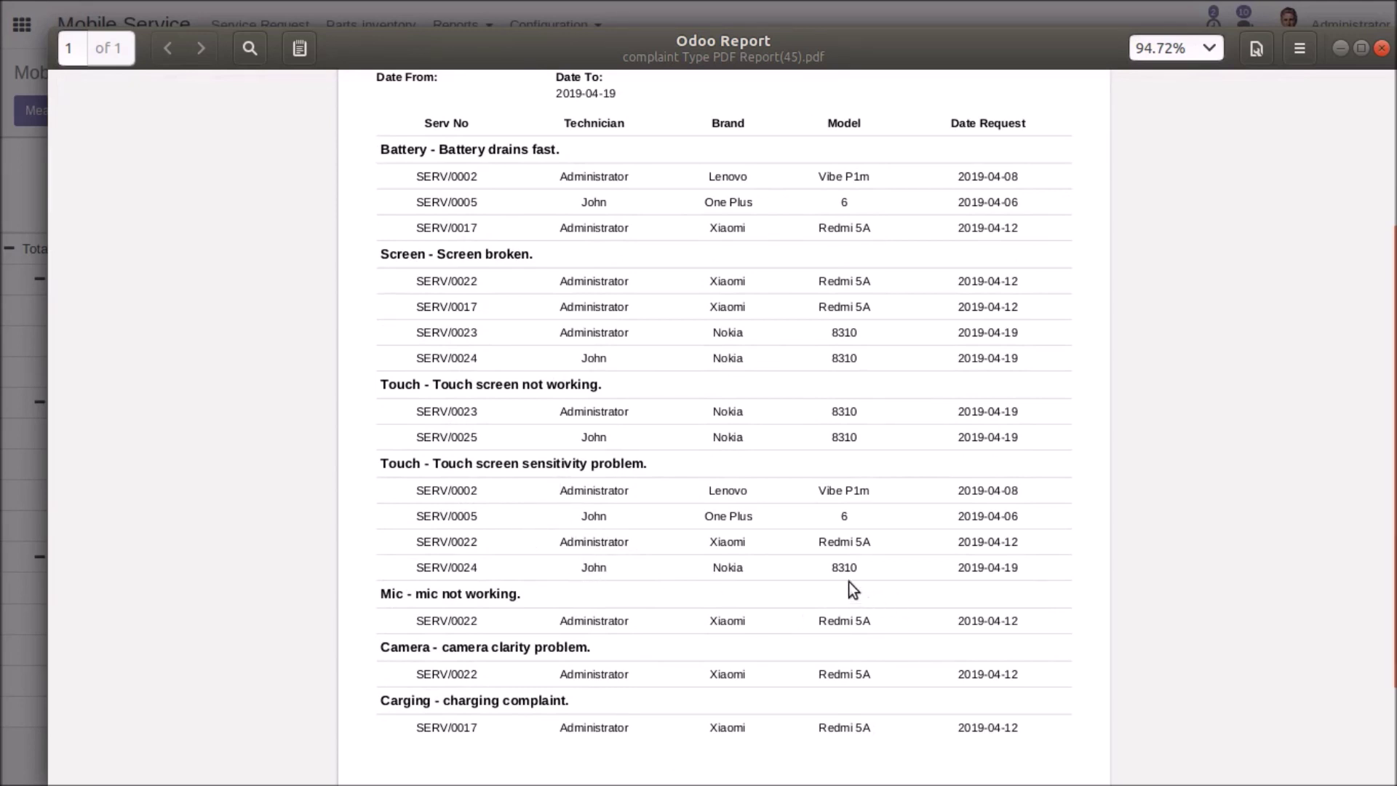
pyautogui.moveTo(835, 572); pyautogui.dragTo(863, 568)
pyautogui.moveTo(716, 565); pyautogui.dragTo(768, 566)
pyautogui.moveTo(720, 437); pyautogui.dragTo(844, 435)
pyautogui.doubleClick(714, 336)
pyautogui.moveTo(828, 359); pyautogui.dragTo(875, 368)
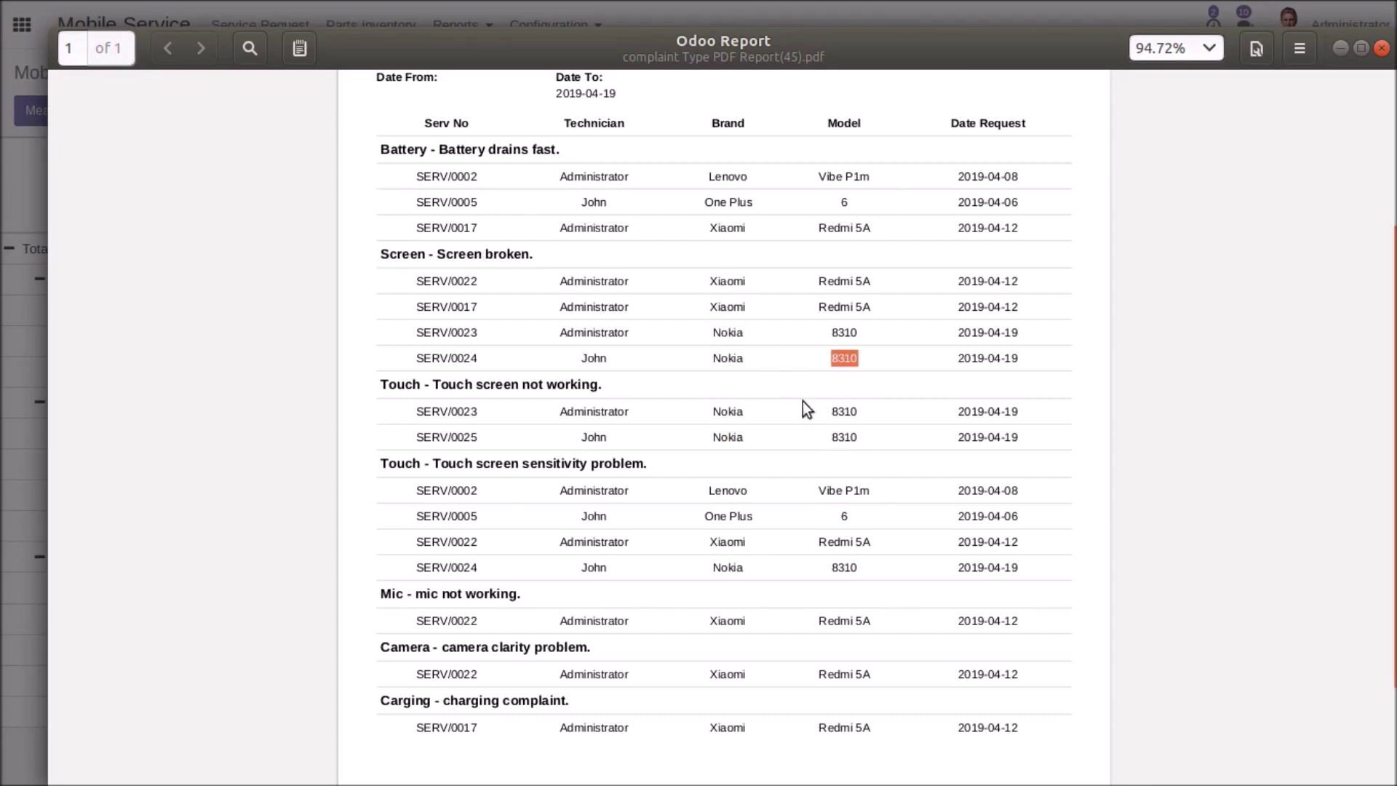
pyautogui.click(1381, 48)
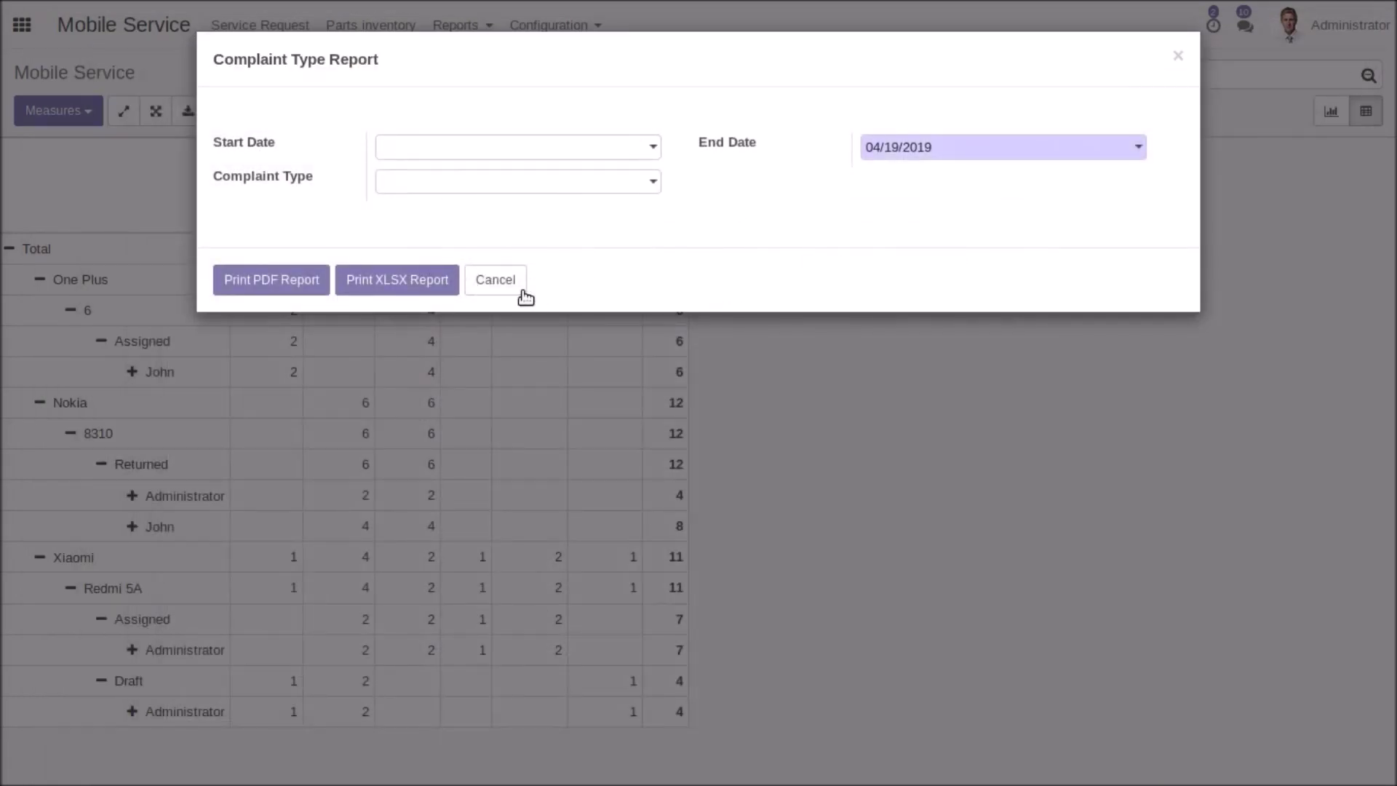
pyautogui.click(495, 280)
# Review the IMEI device details option and the API token field in the Mobile Service settings
pyautogui.click(479, 29)
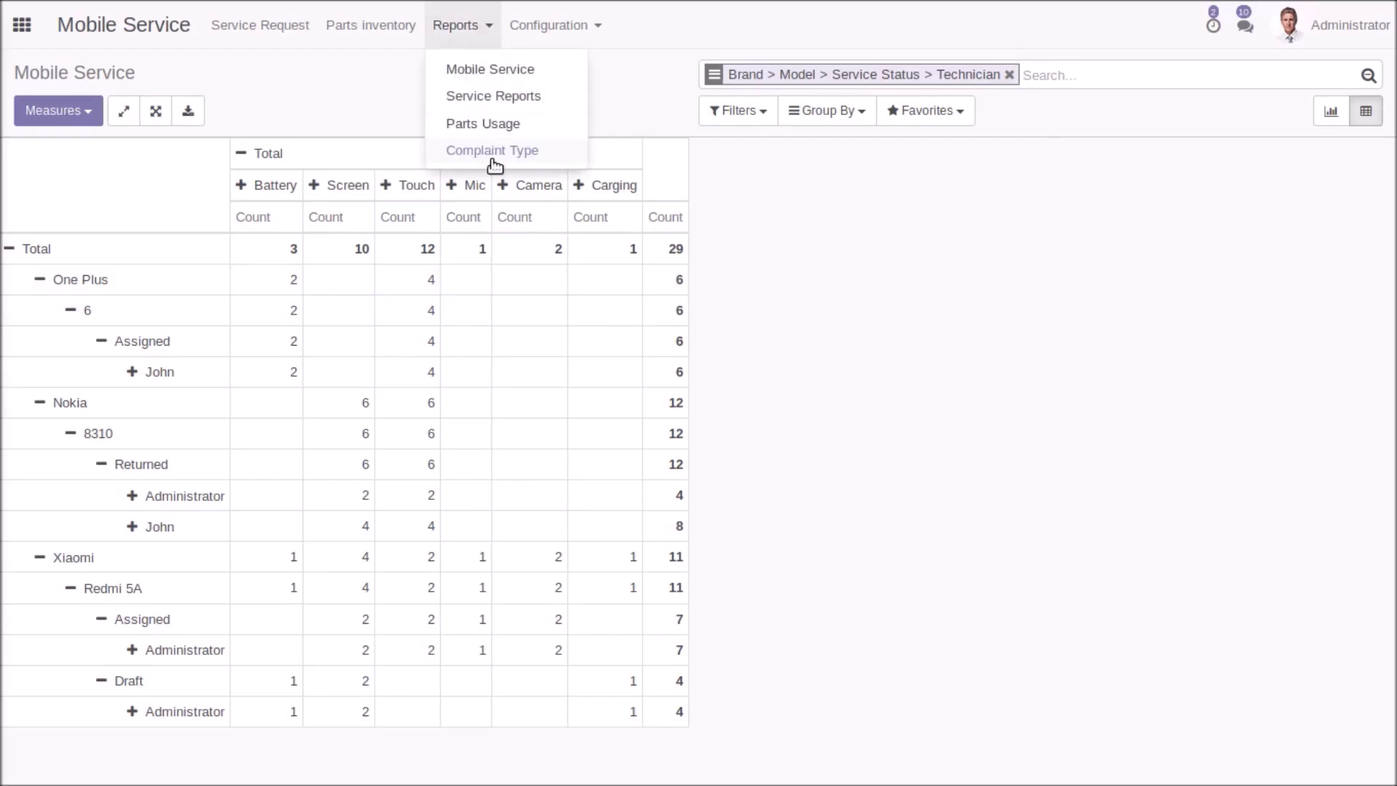
pyautogui.click(553, 25)
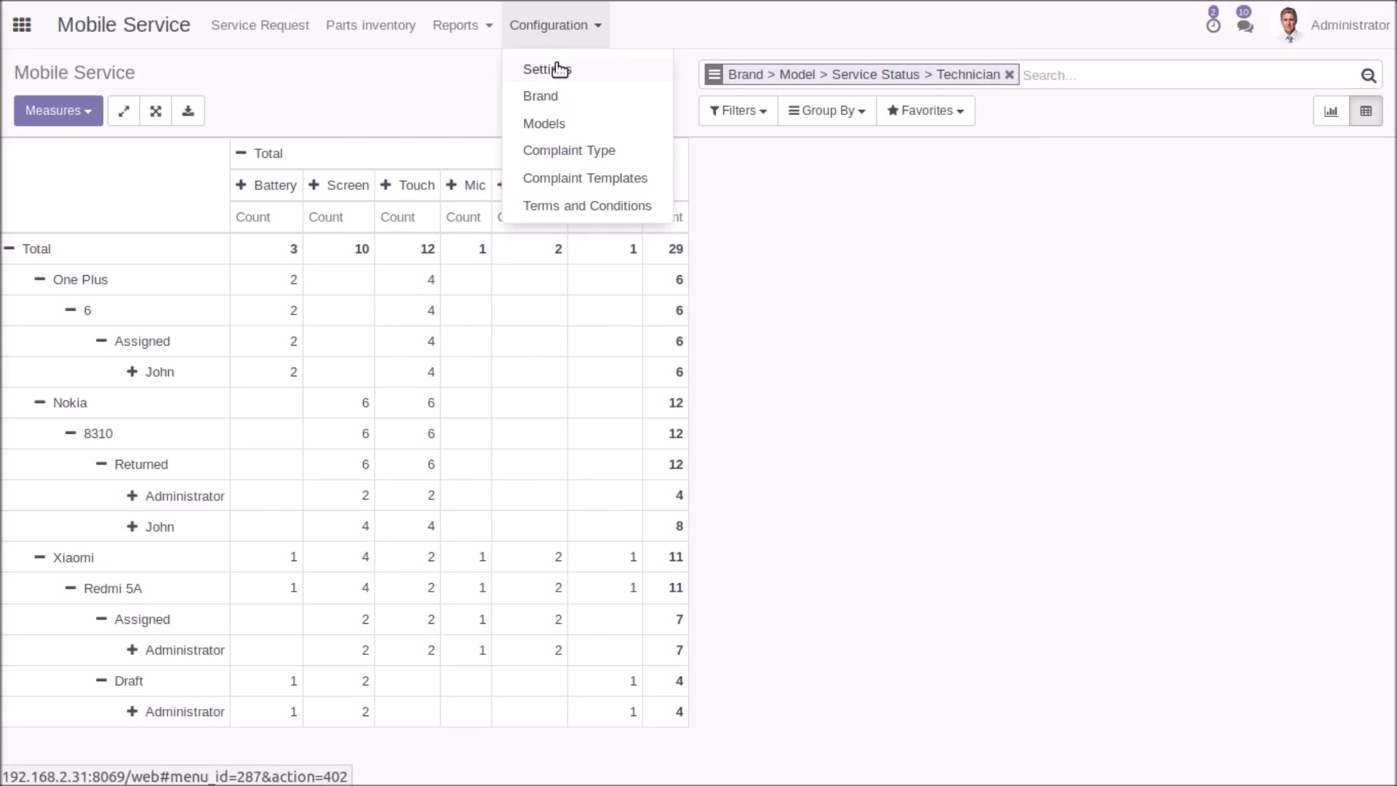
pyautogui.click(557, 69)
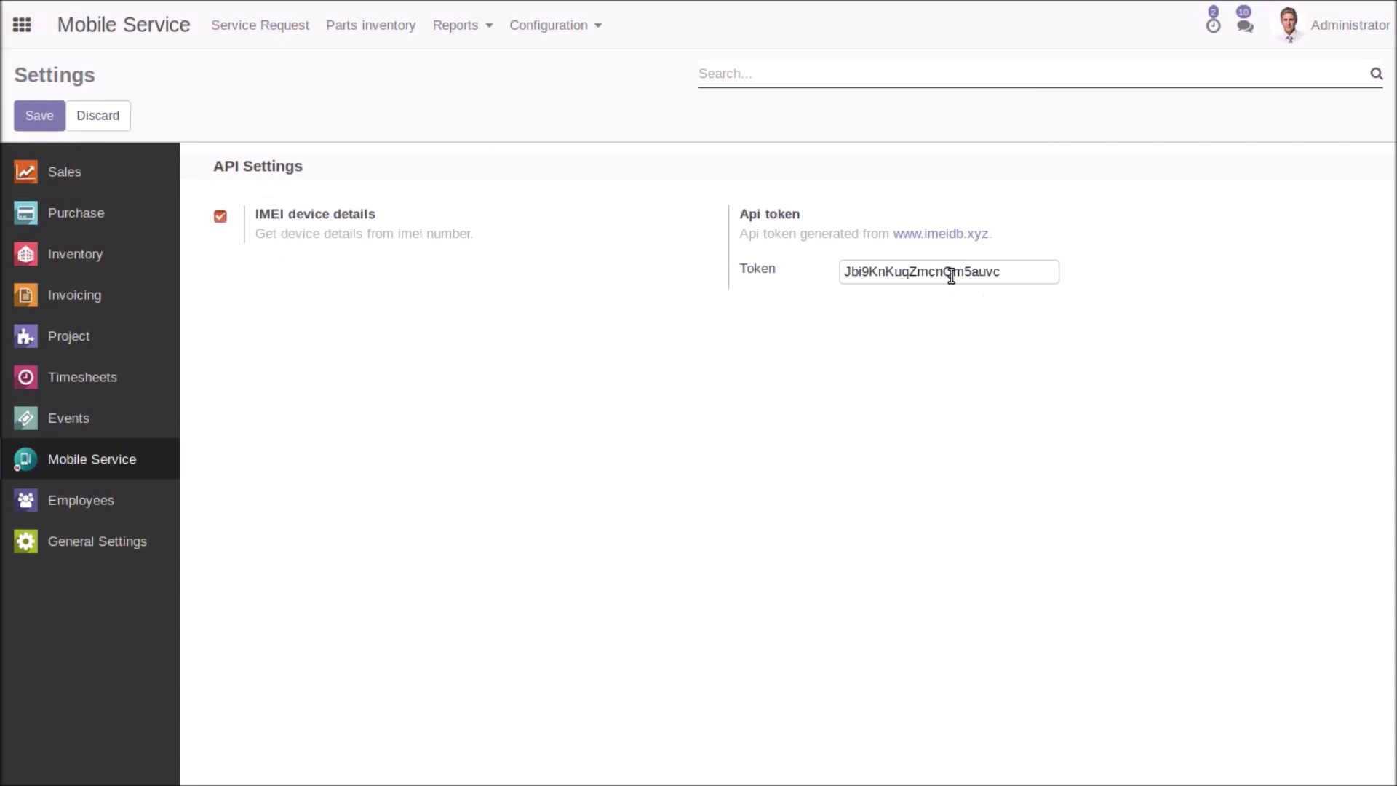
pyautogui.moveTo(1020, 273); pyautogui.dragTo(865, 261)
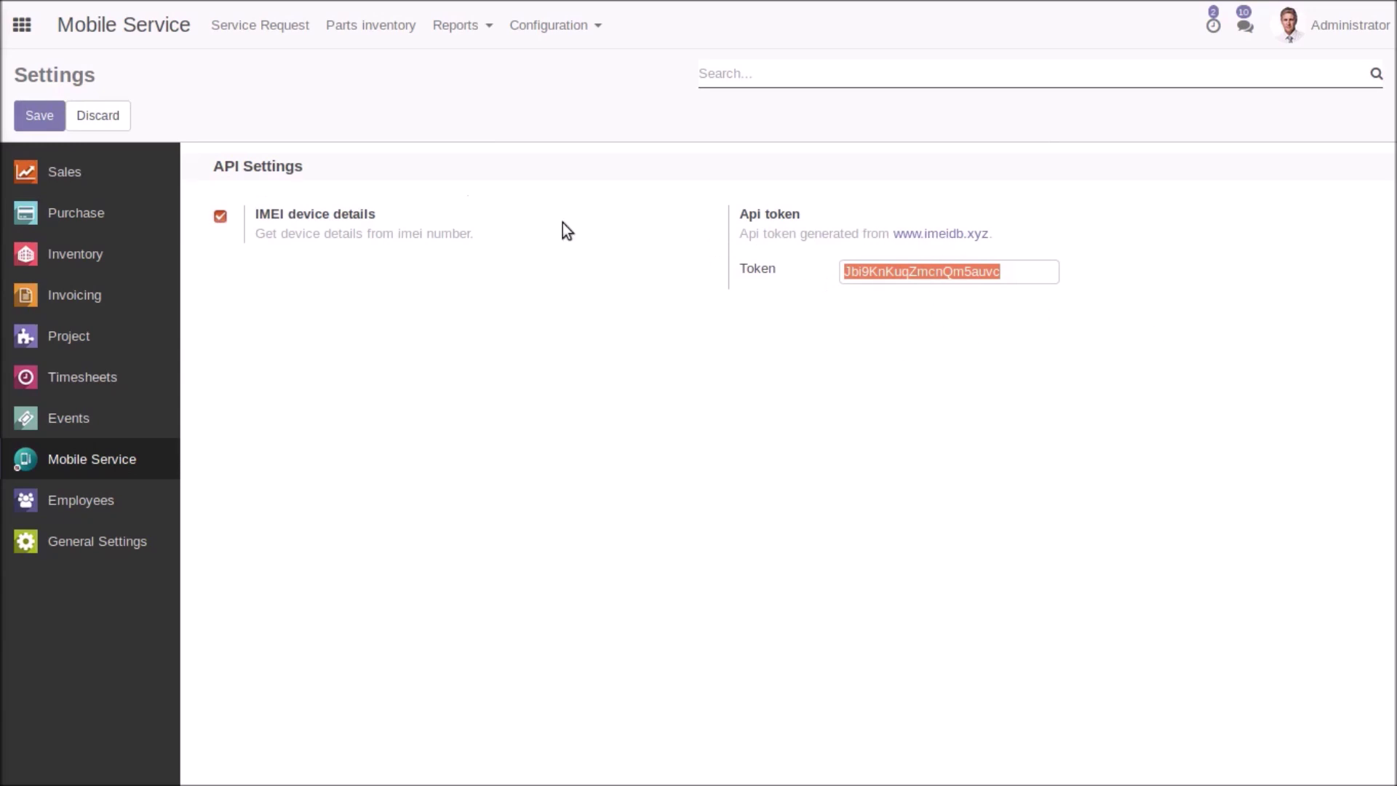
pyautogui.click(29, 129)
# View the configured mobile brands and the blank form for a new brand, then return to the brand list
pyautogui.click(545, 45)
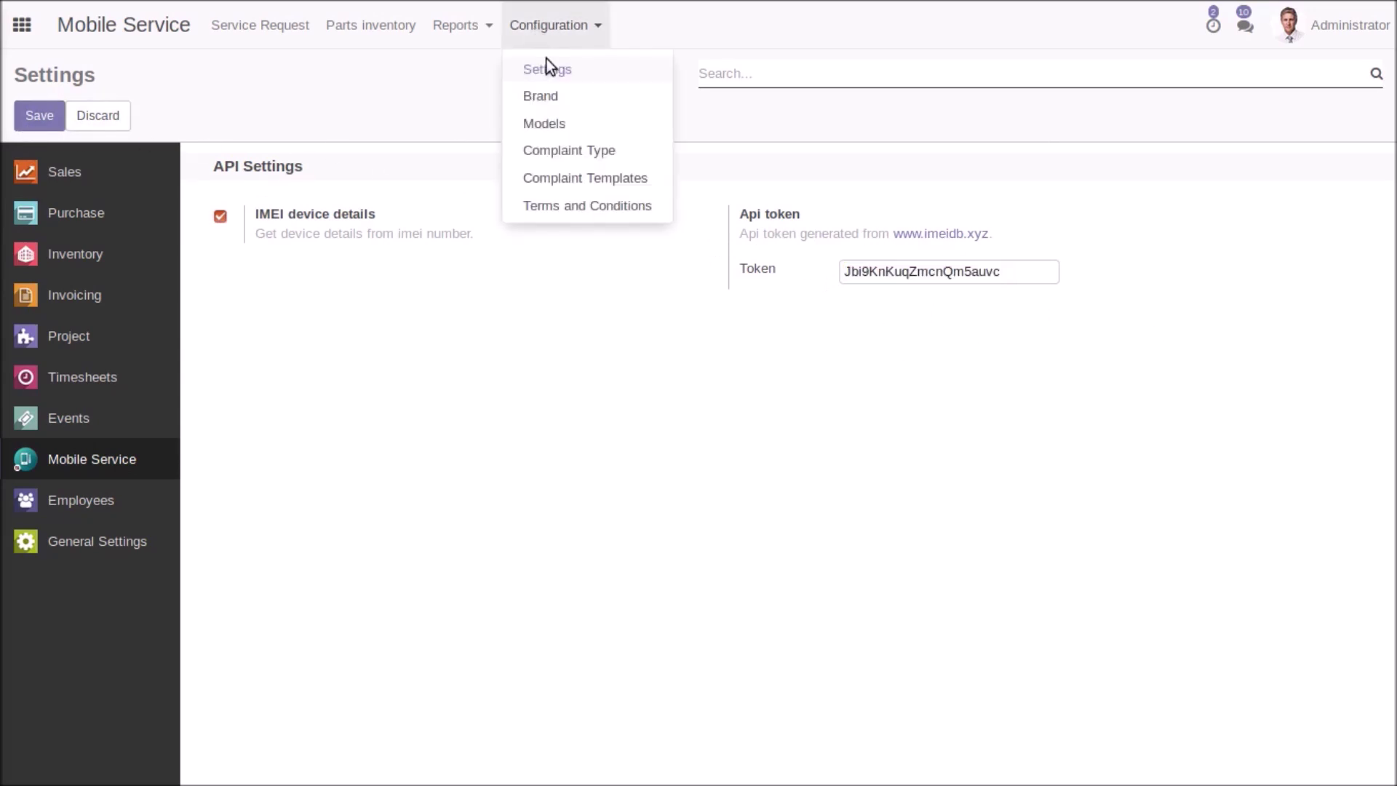
pyautogui.click(543, 98)
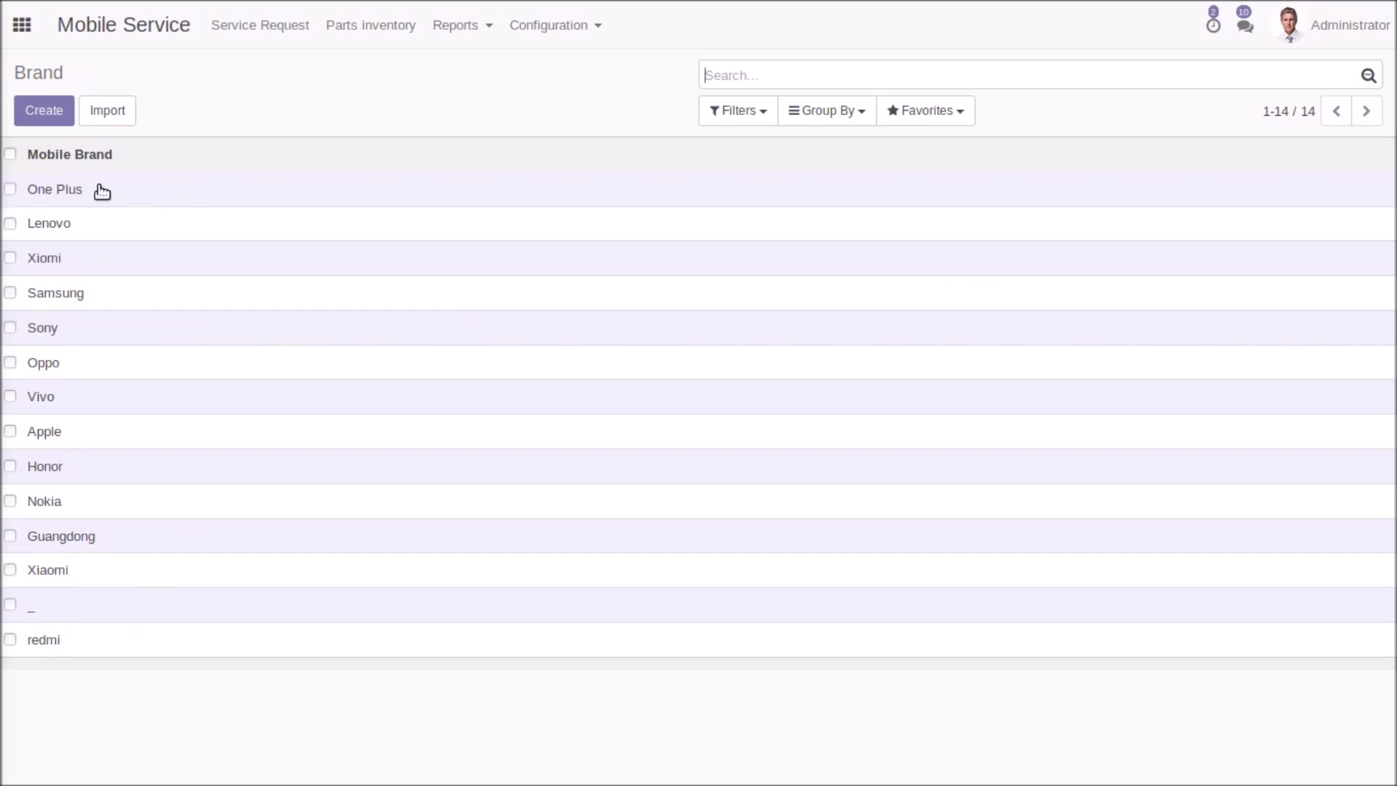
pyautogui.click(43, 115)
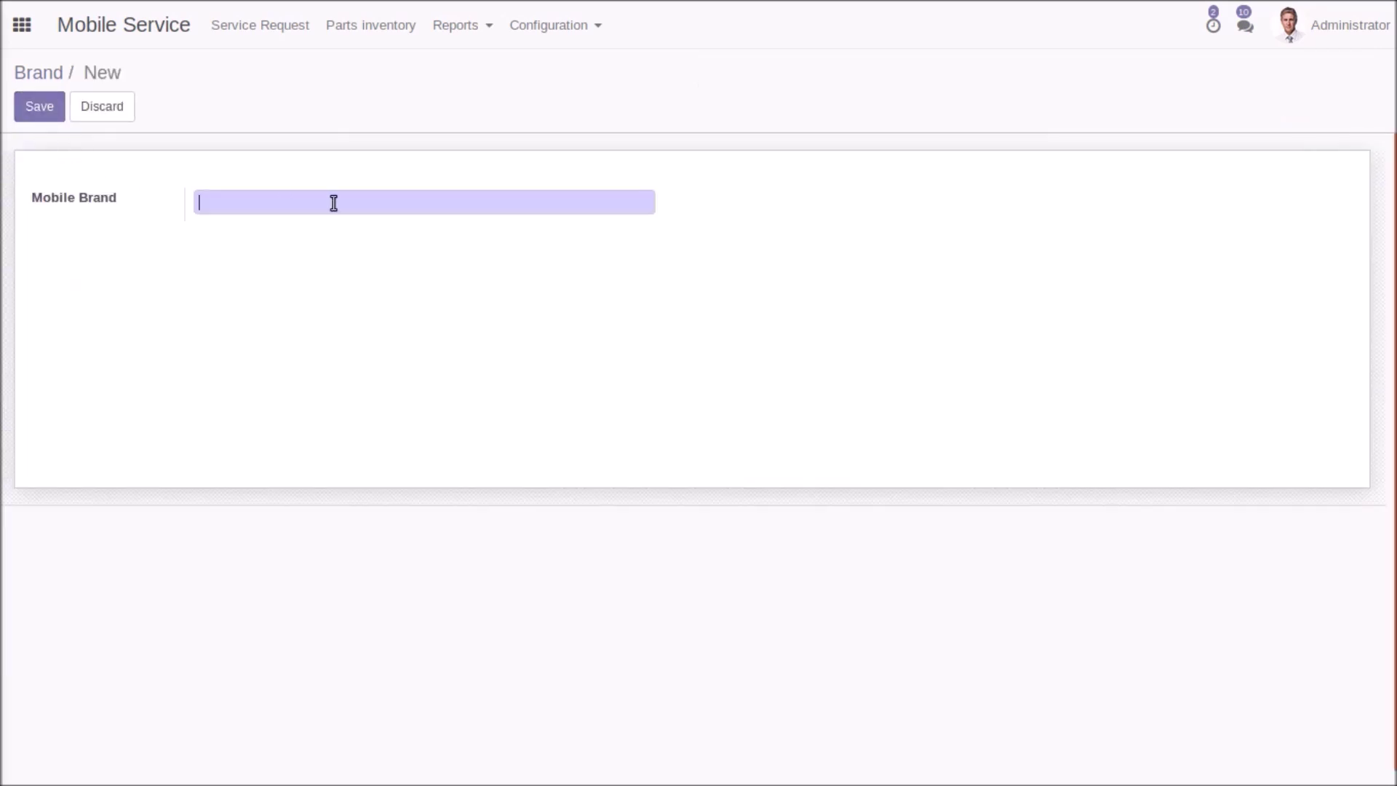
pyautogui.click(49, 82)
# Look through all configured phone models in the Mobile Service configuration
pyautogui.click(549, 29)
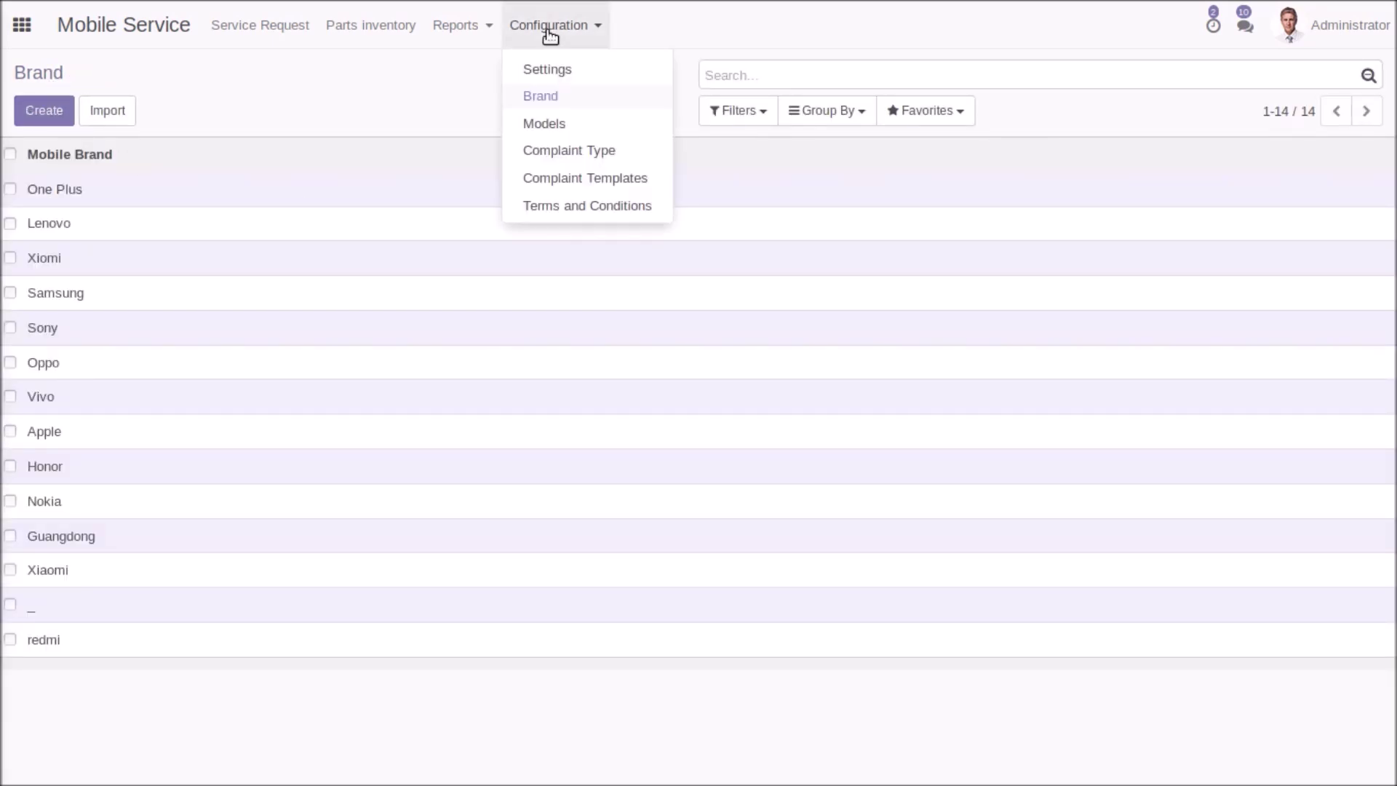
pyautogui.click(556, 125)
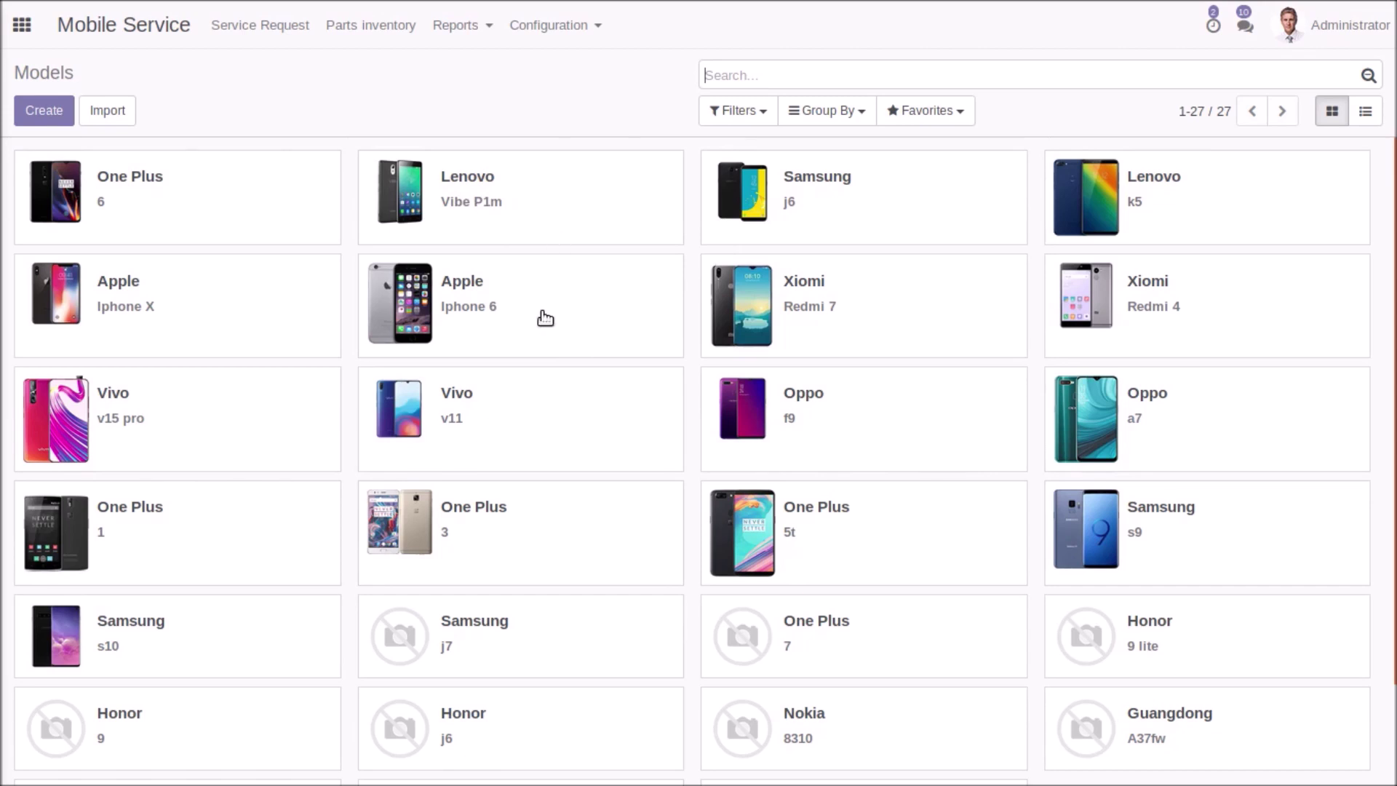
pyautogui.scroll(-2, 542, 320)
pyautogui.scroll(-1, 552, 339)
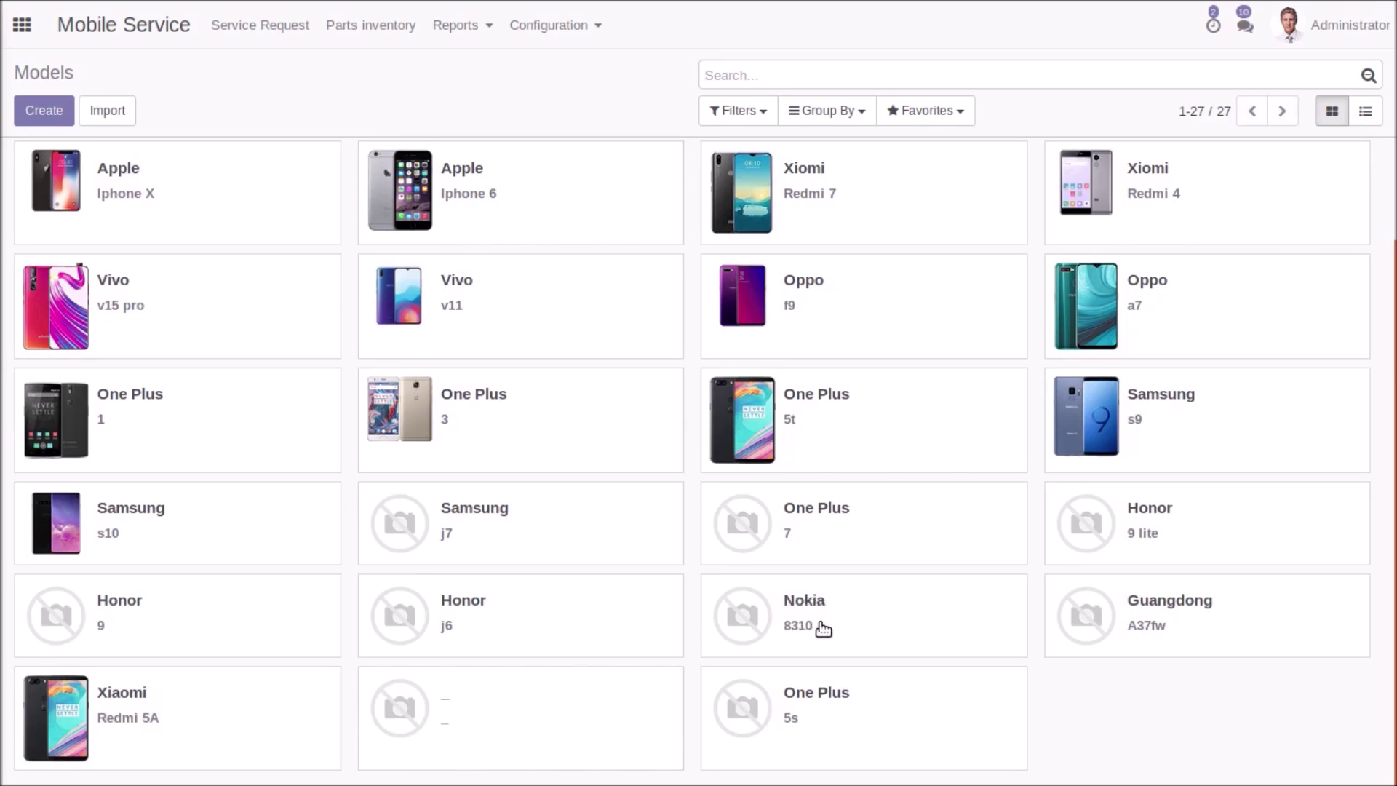
pyautogui.scroll(3, 731, 459)
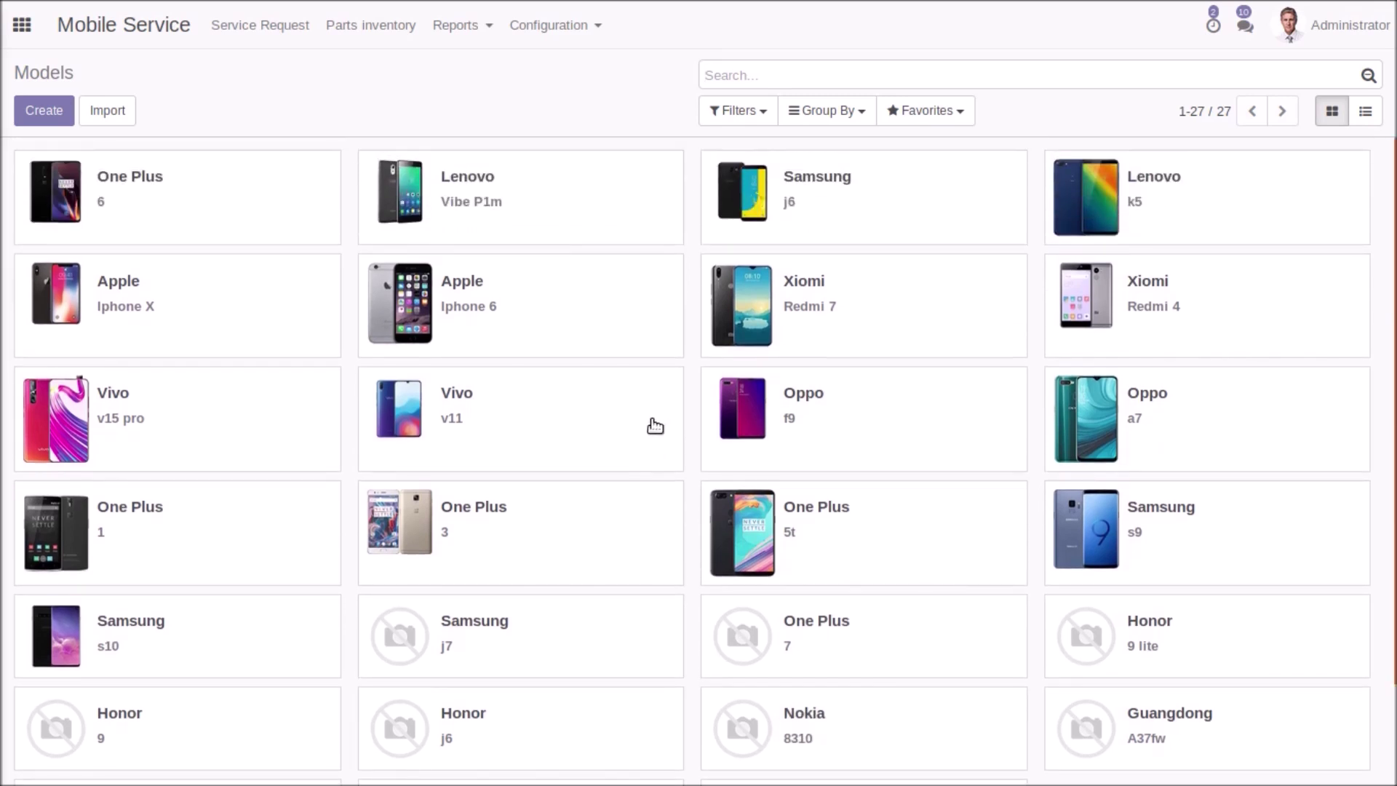
# View the configured complaint types and the complaint templates with their descriptions
pyautogui.moveTo(651, 3)
pyautogui.click(580, 100)
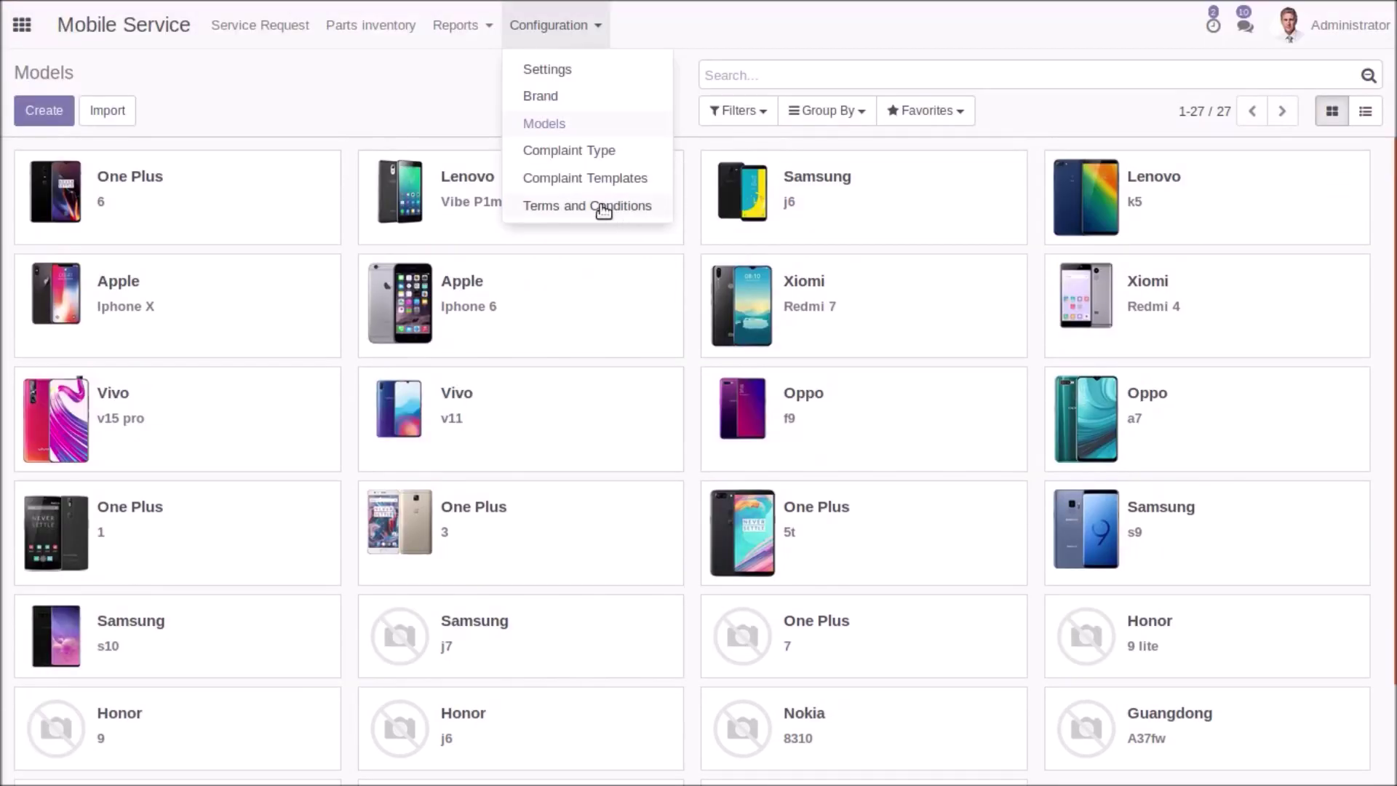
pyautogui.click(566, 152)
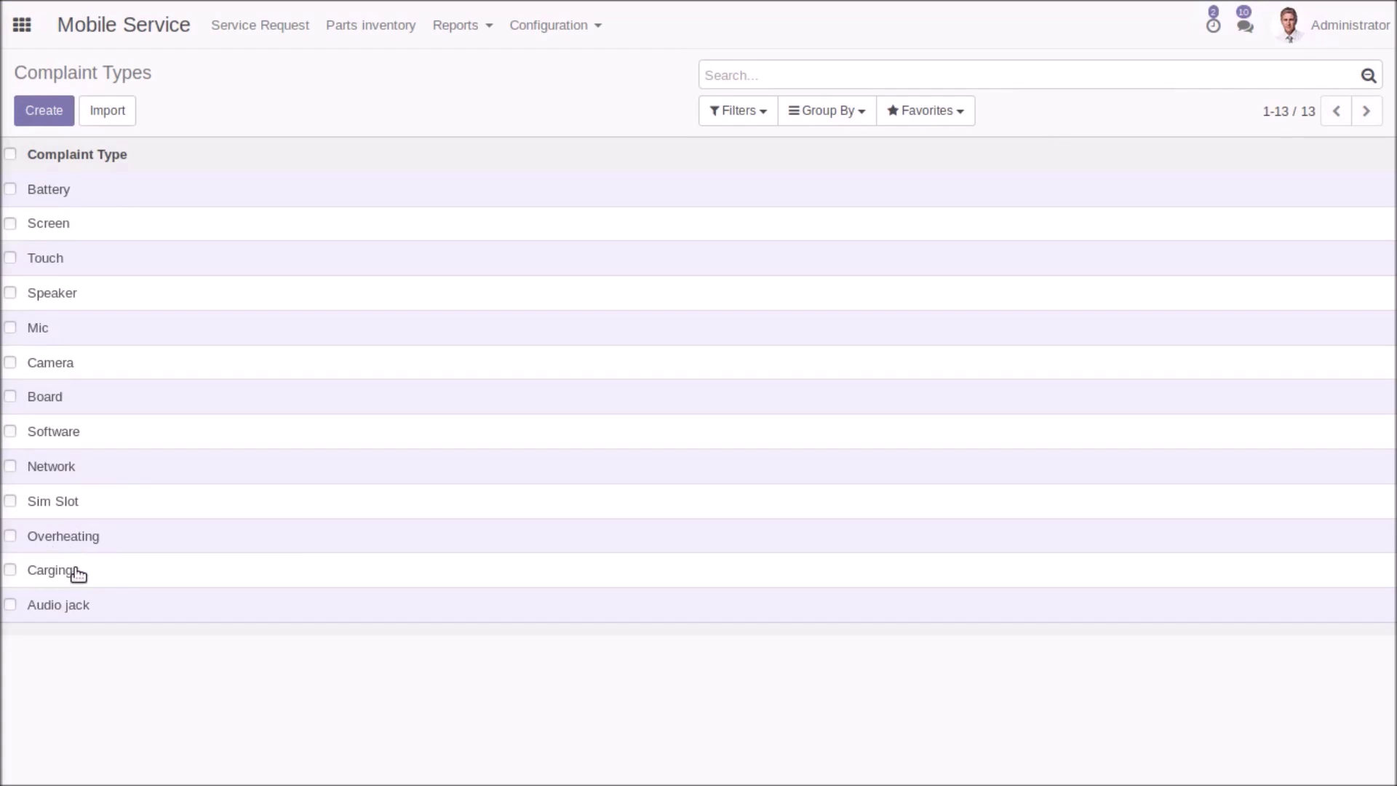
pyautogui.click(552, 25)
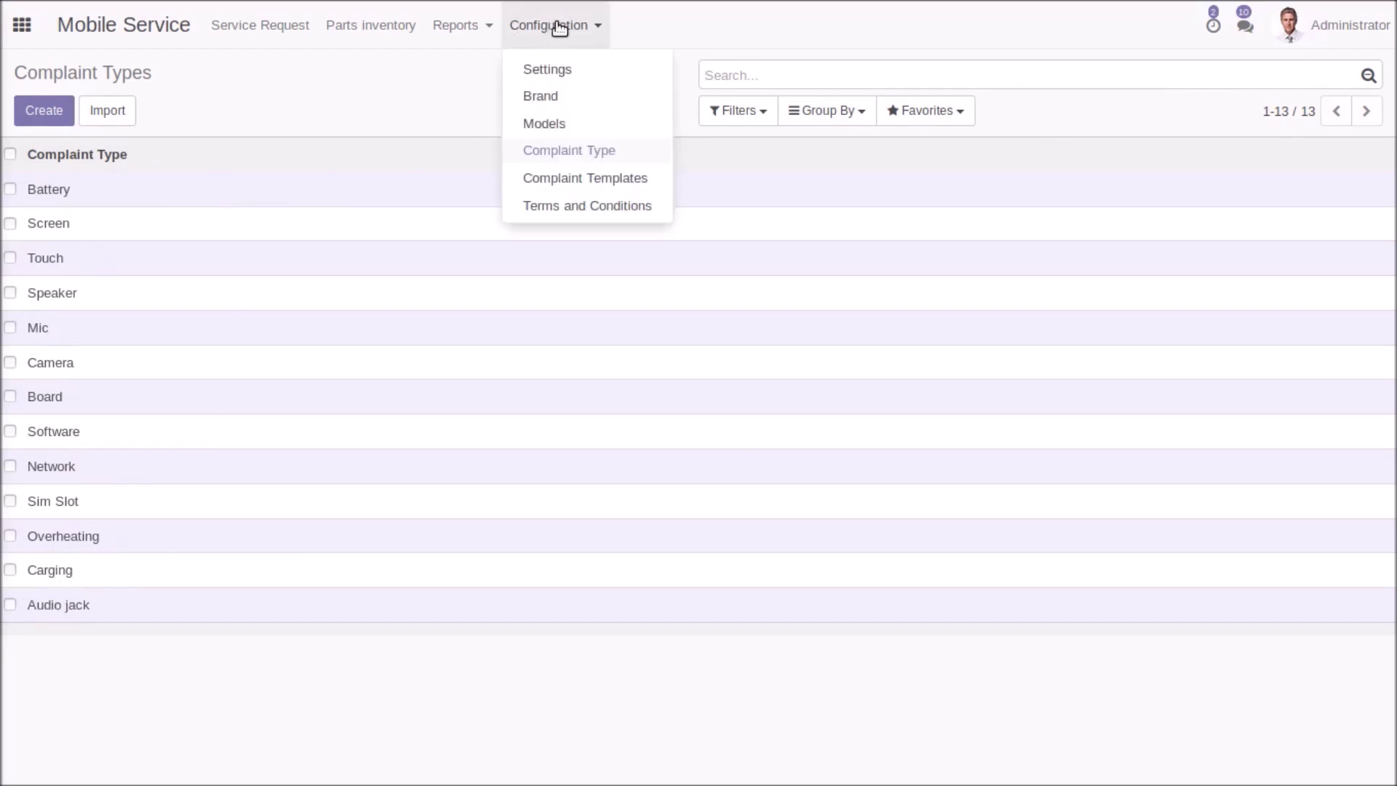
pyautogui.click(600, 183)
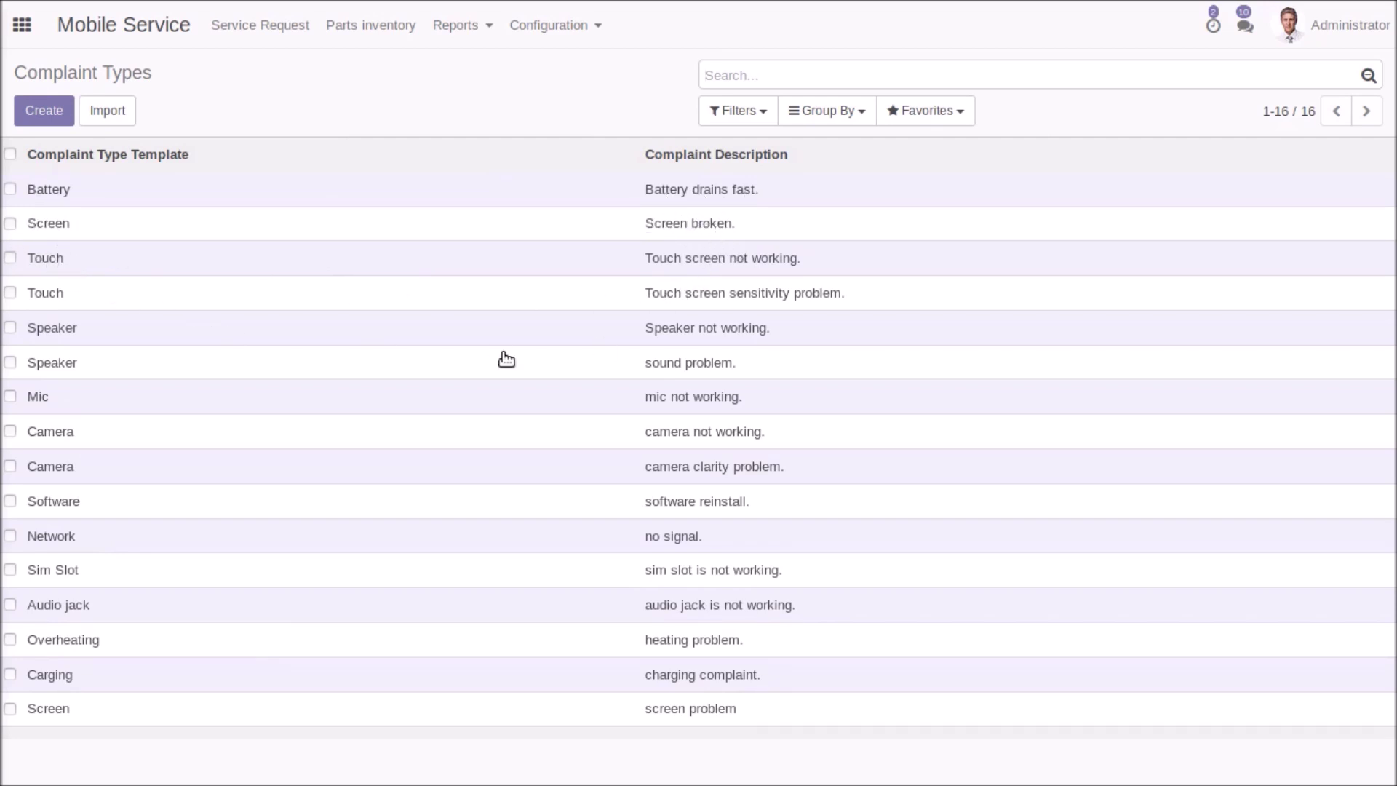
# Open the first Terms and Conditions record to read its text, then return to the list
pyautogui.click(573, 35)
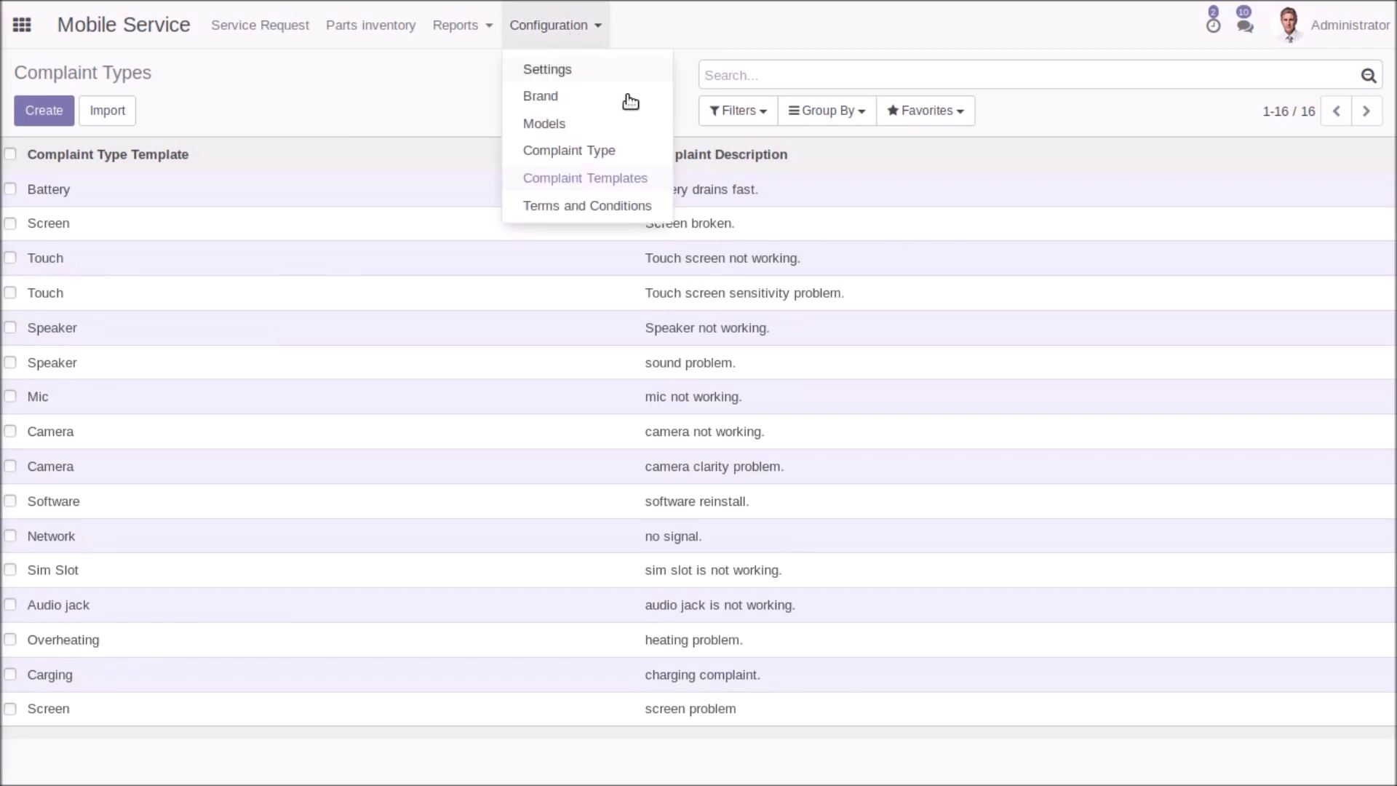
pyautogui.click(599, 207)
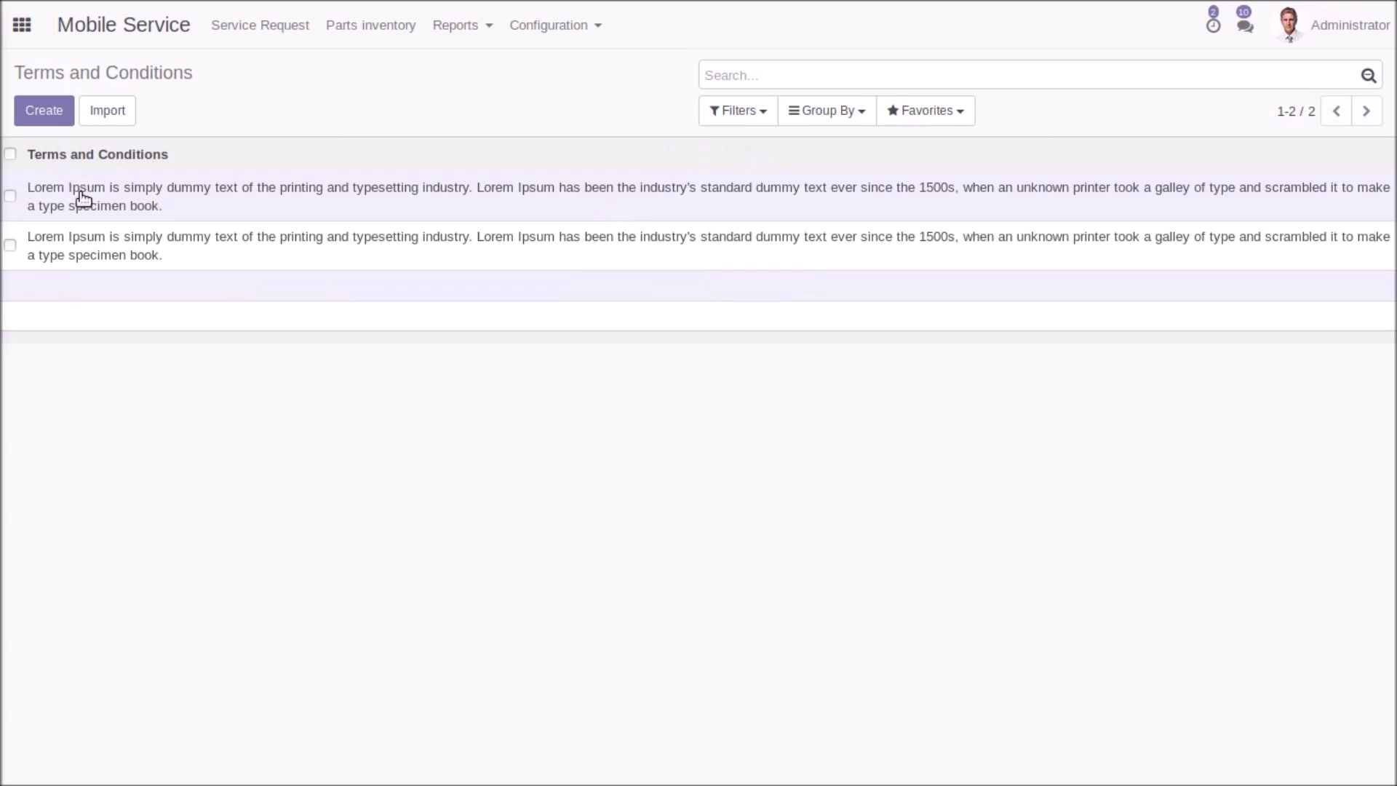
pyautogui.click(174, 198)
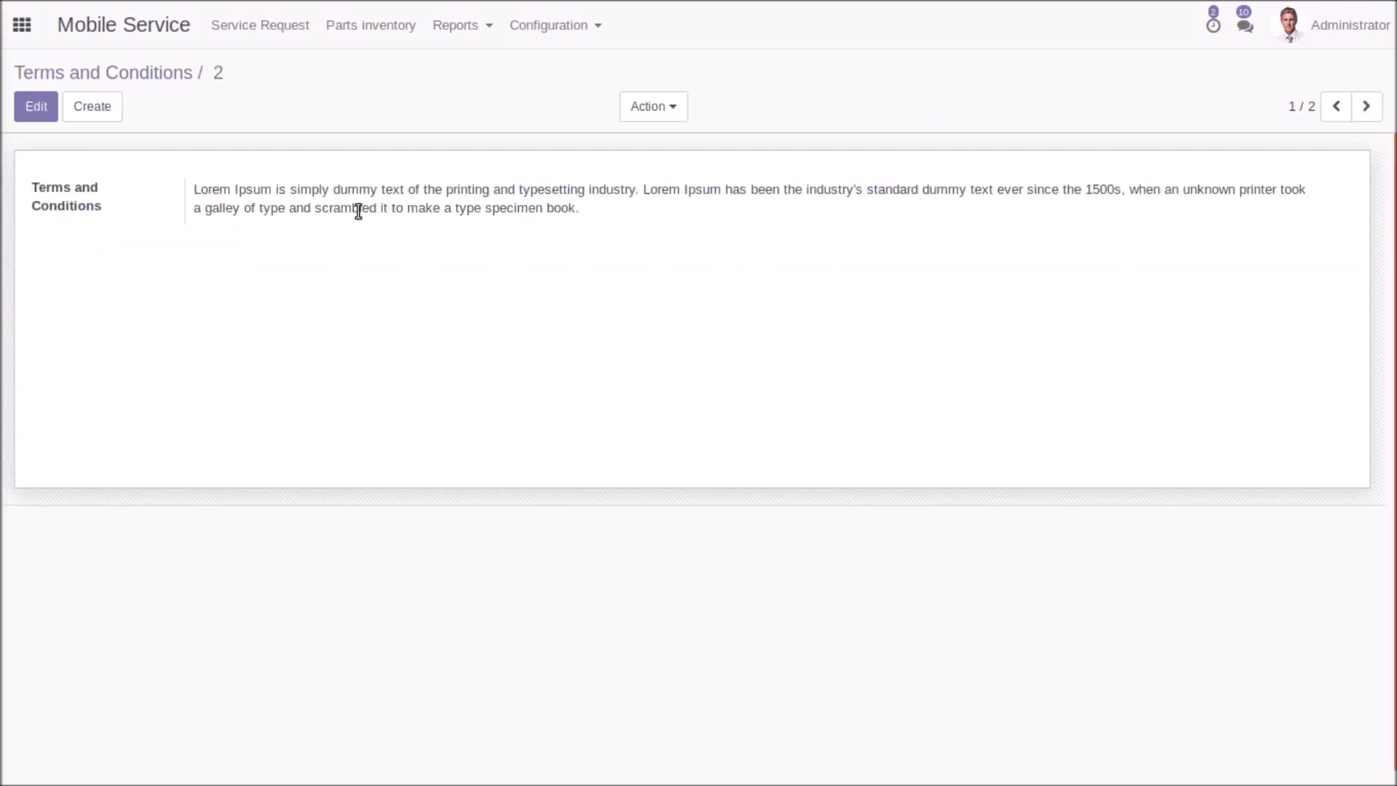
pyautogui.click(134, 74)
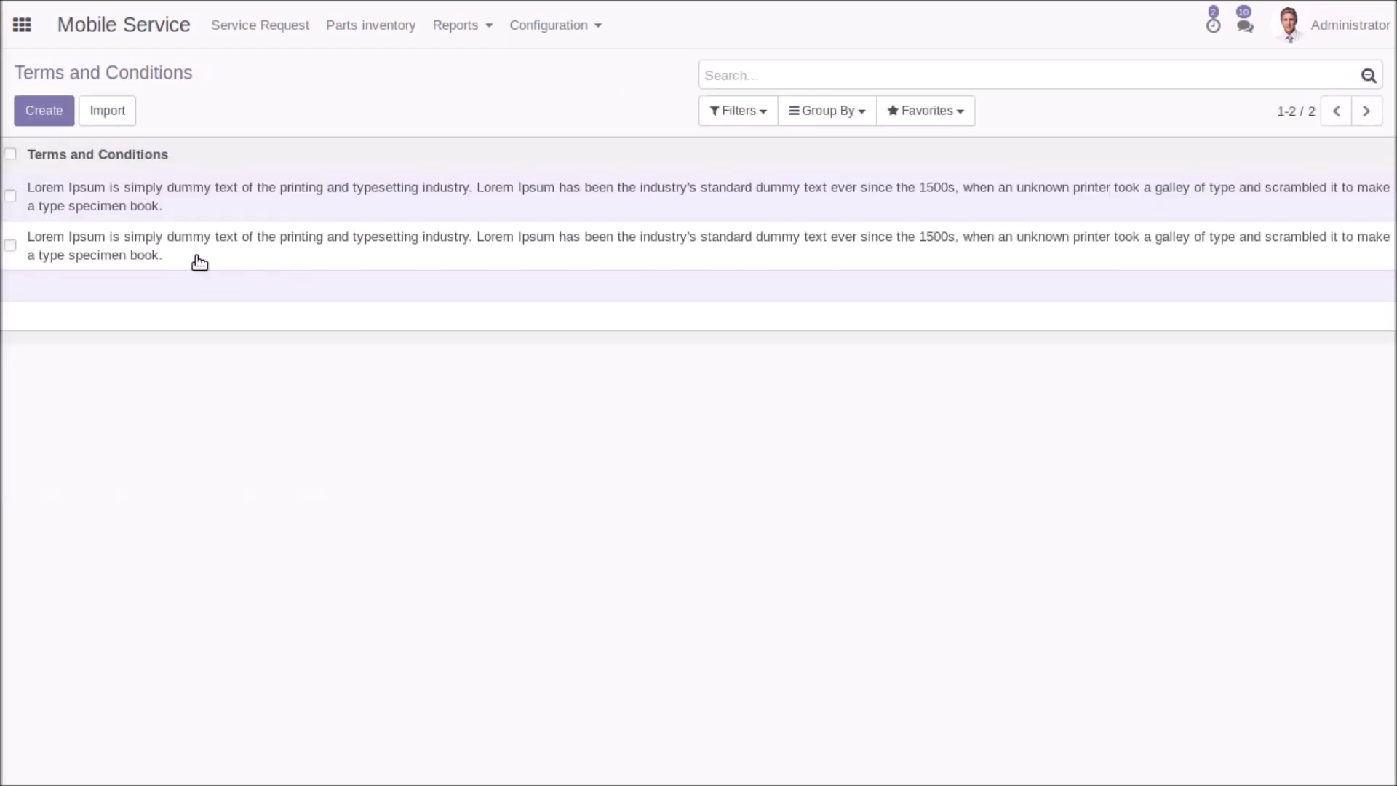
# Print the ticket of the draft Xiaomi Redmi 5A request directly below the Assigned one and check the Terms and Conditions in the PDF
pyautogui.click(247, 24)
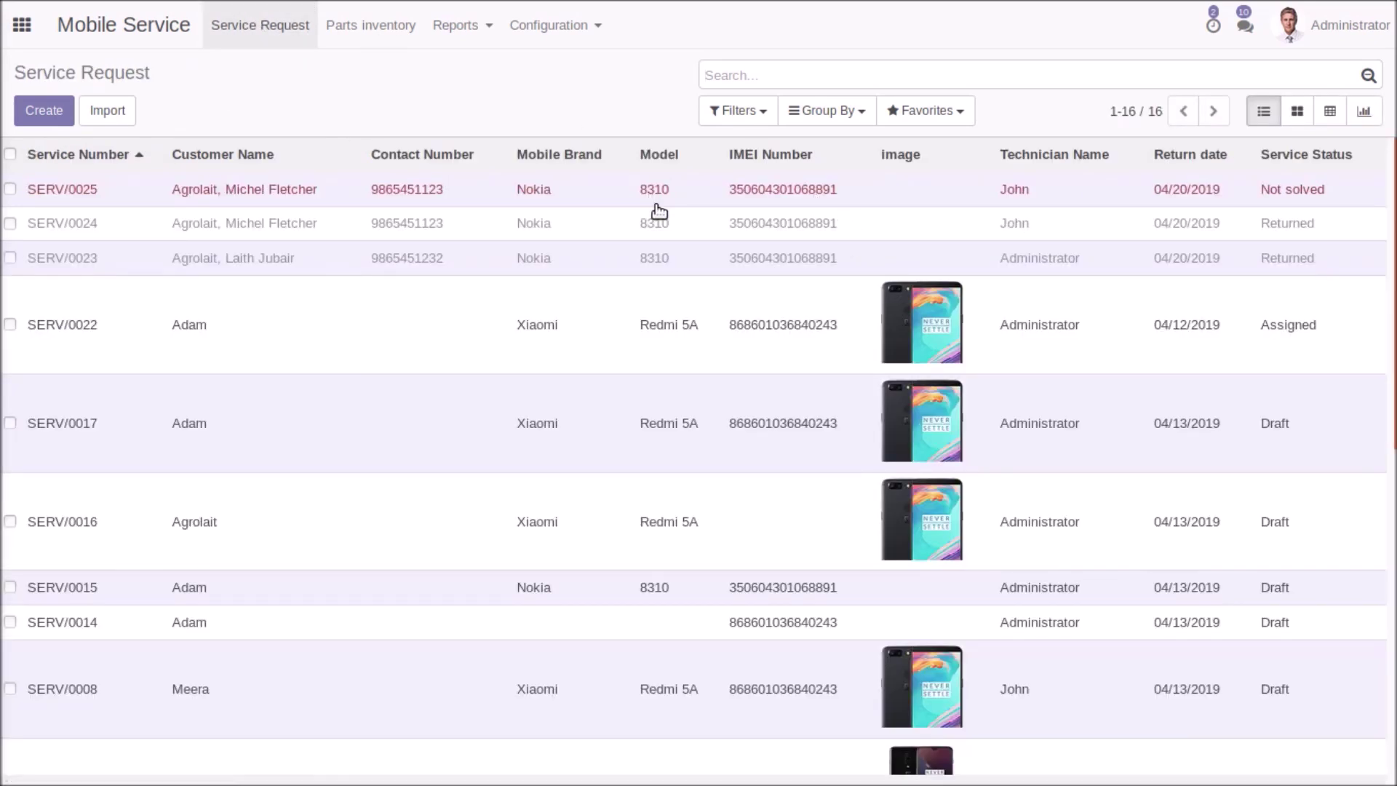
pyautogui.click(779, 430)
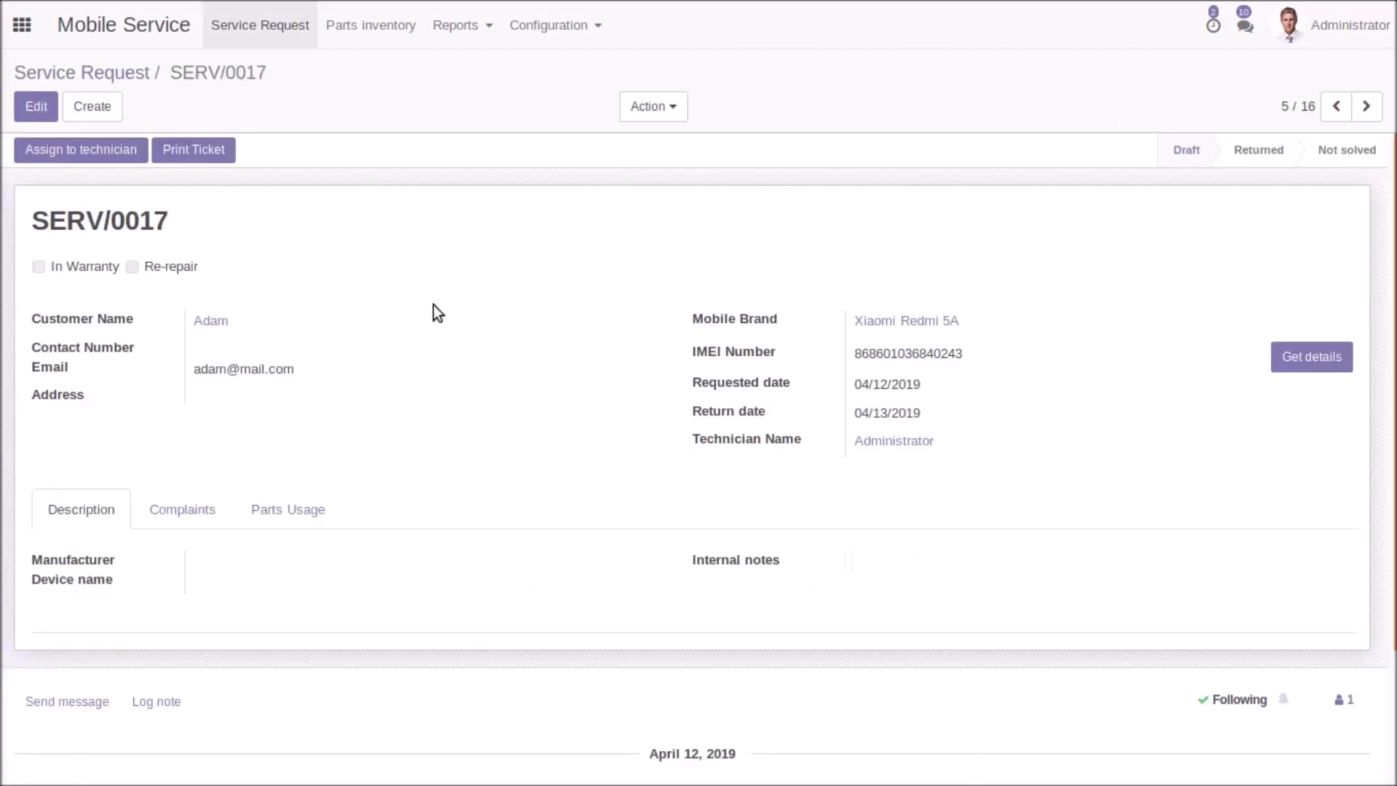
pyautogui.click(194, 152)
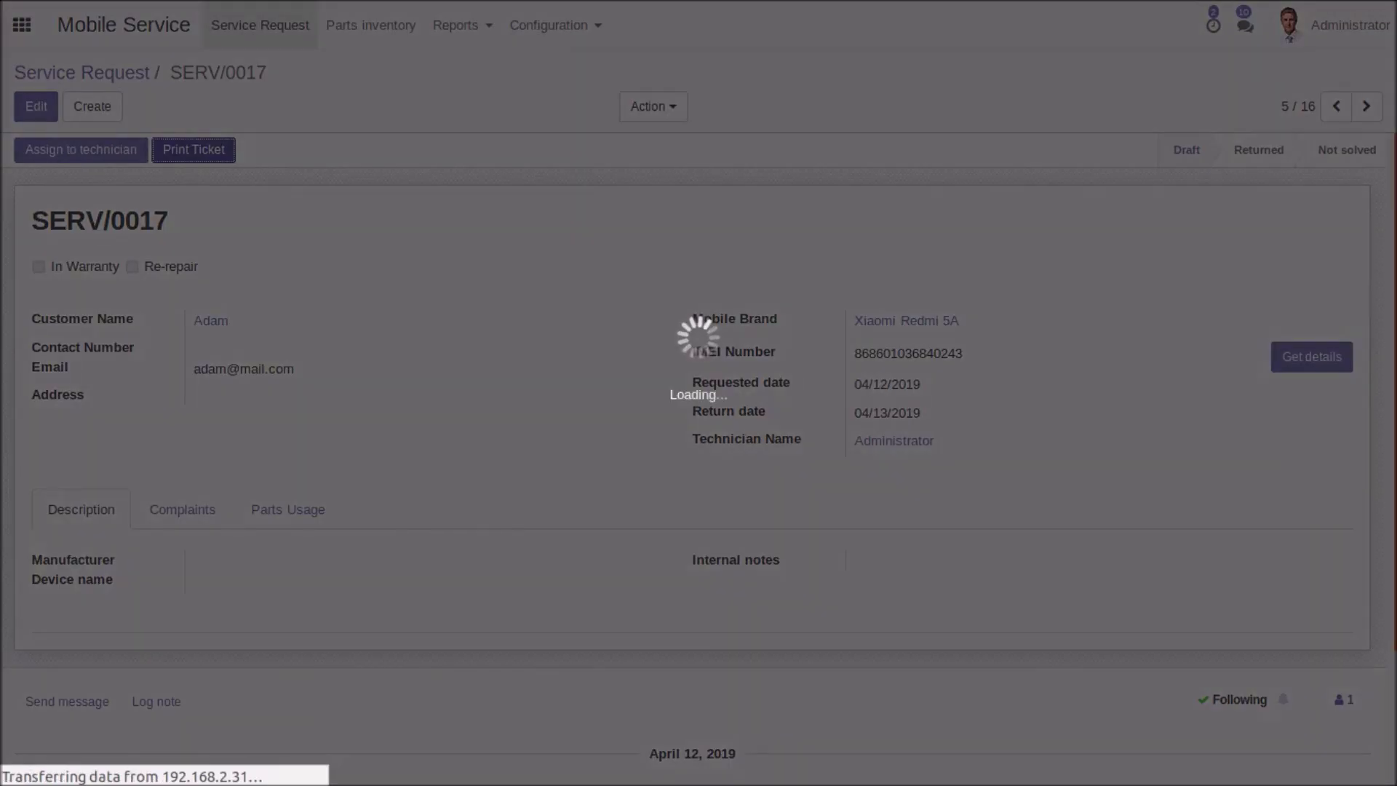
pyautogui.moveTo(1298, 12)
pyautogui.click(1241, 54)
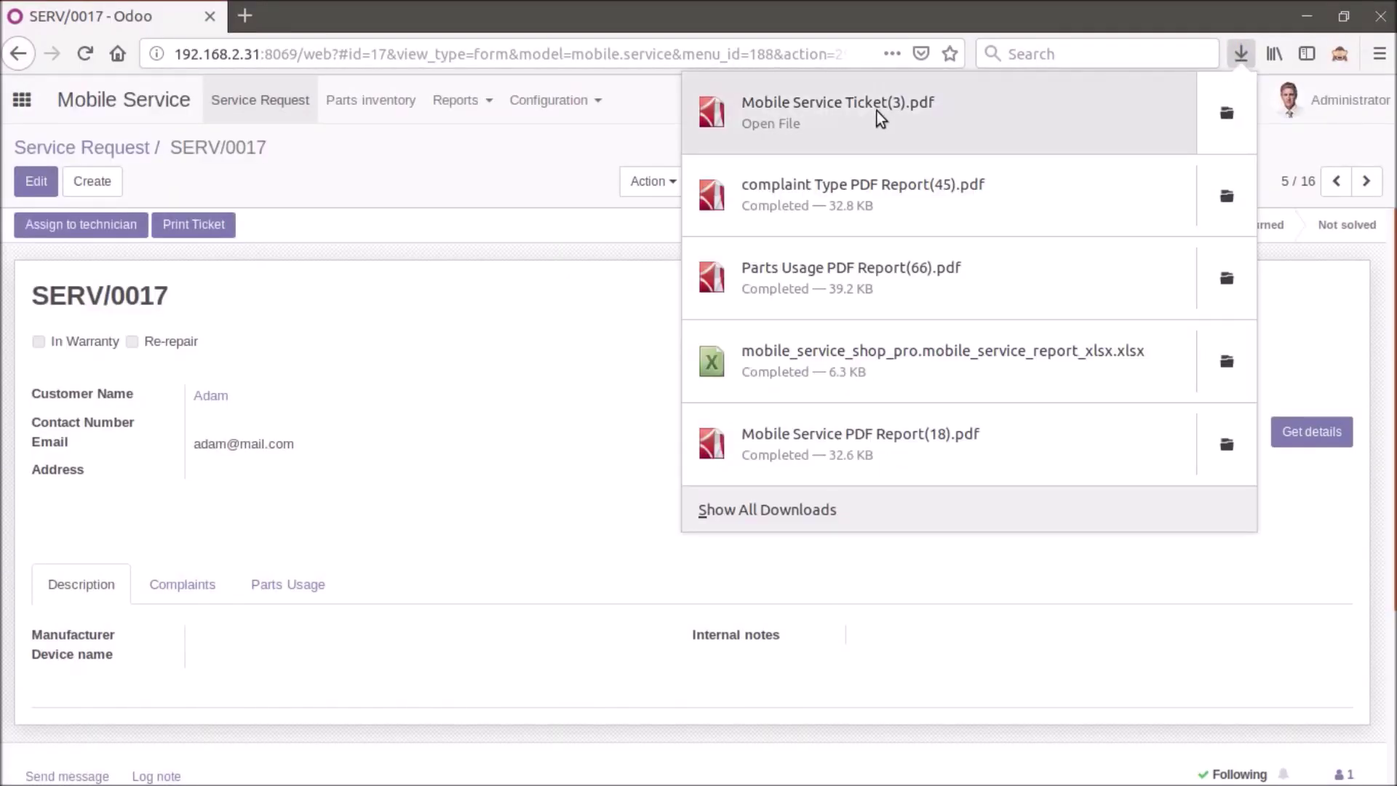
pyautogui.click(877, 113)
pyautogui.scroll(-2, 613, 414)
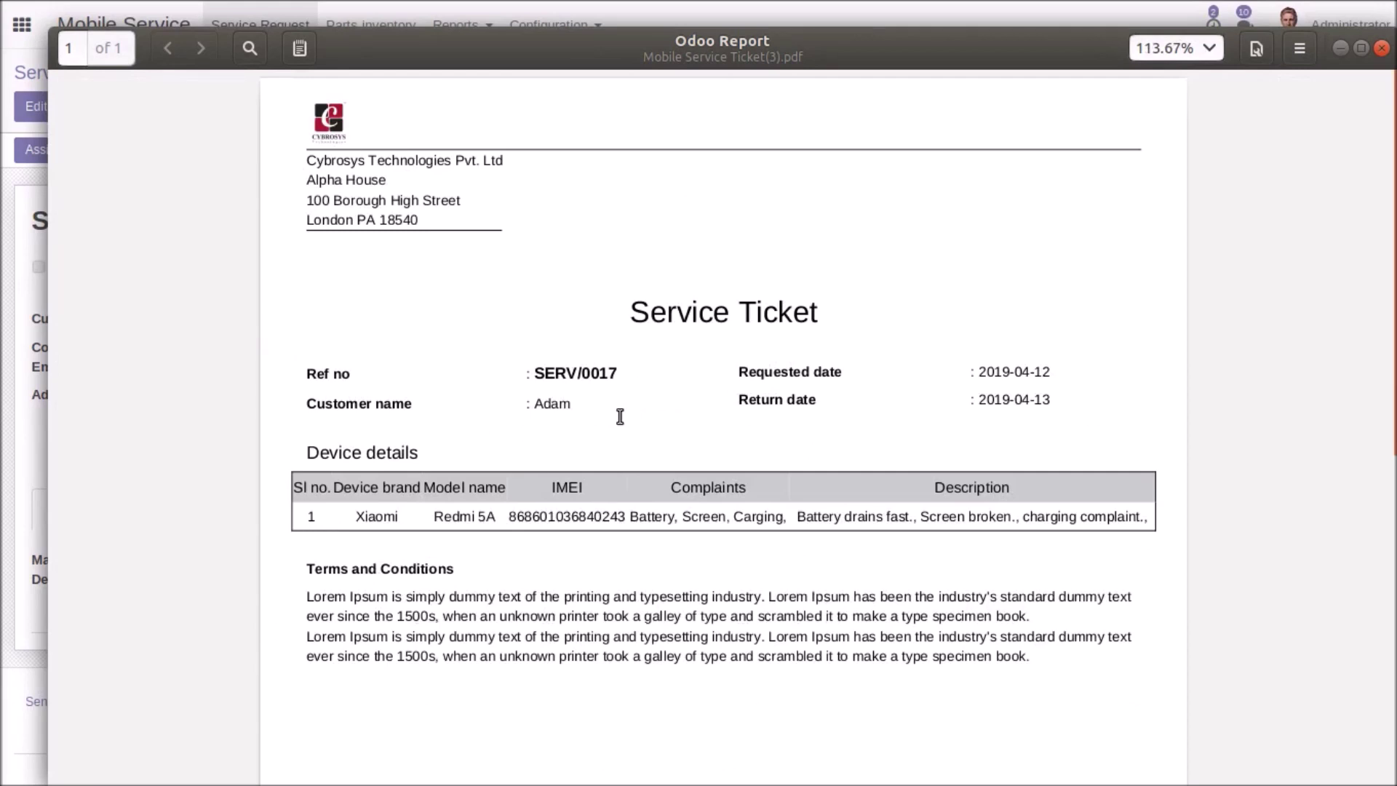
pyautogui.moveTo(309, 569); pyautogui.dragTo(462, 569)
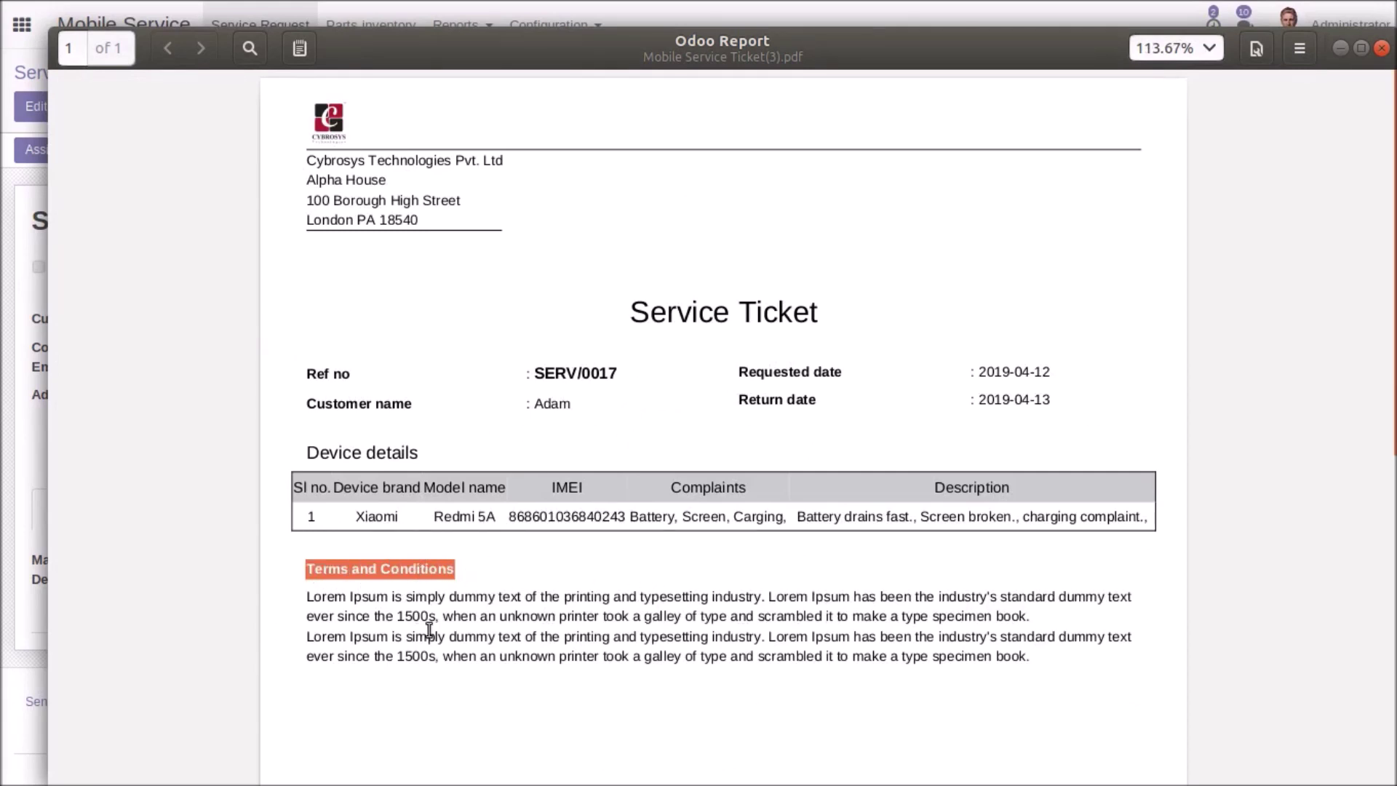